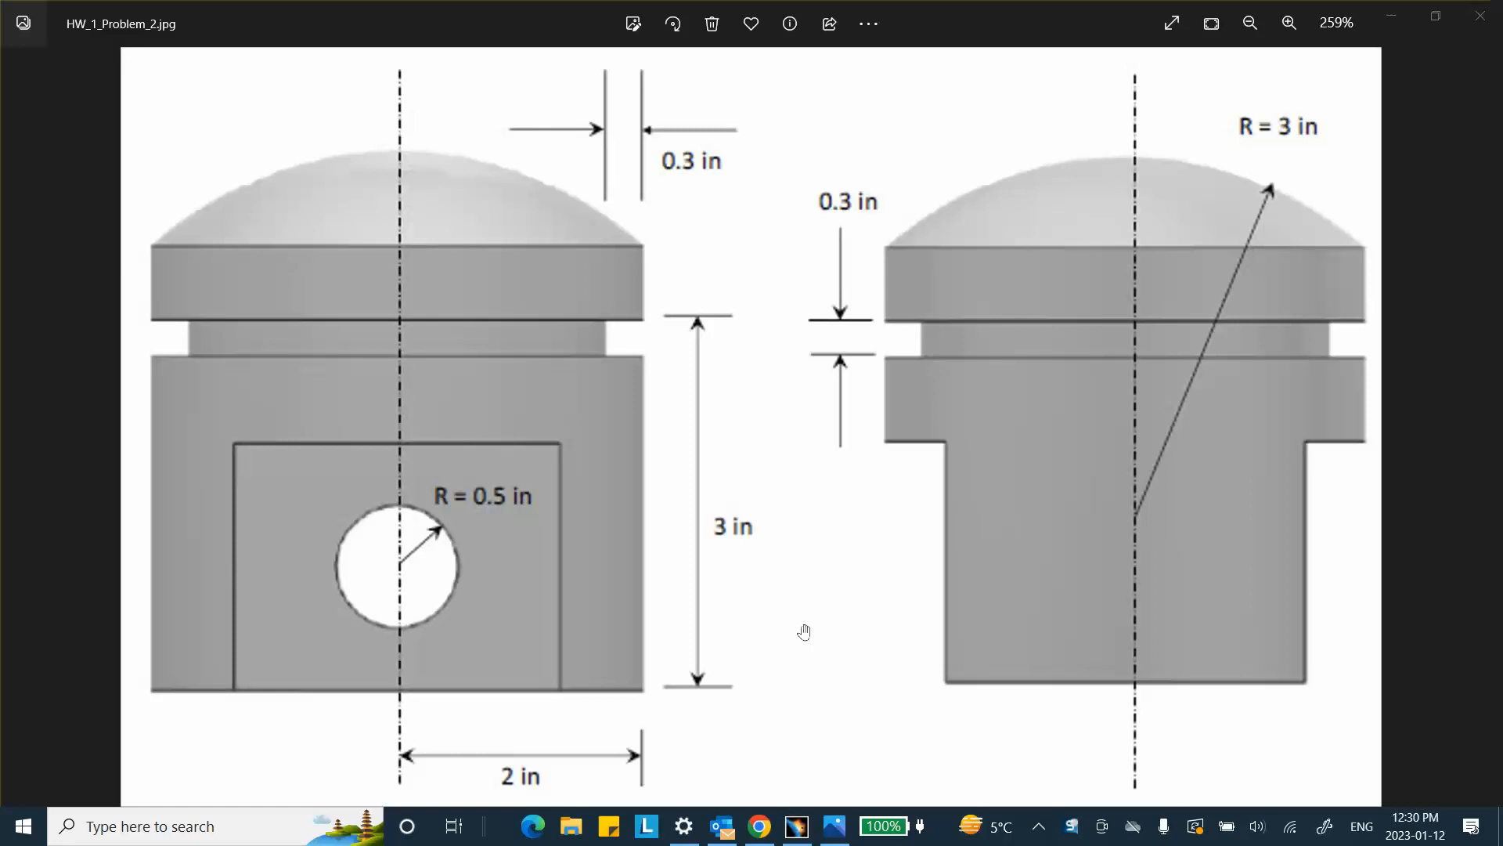
Switch from the reference drawing to CATIA V5 and create a new Part document with the default name Part1.
left_click(1391, 15)
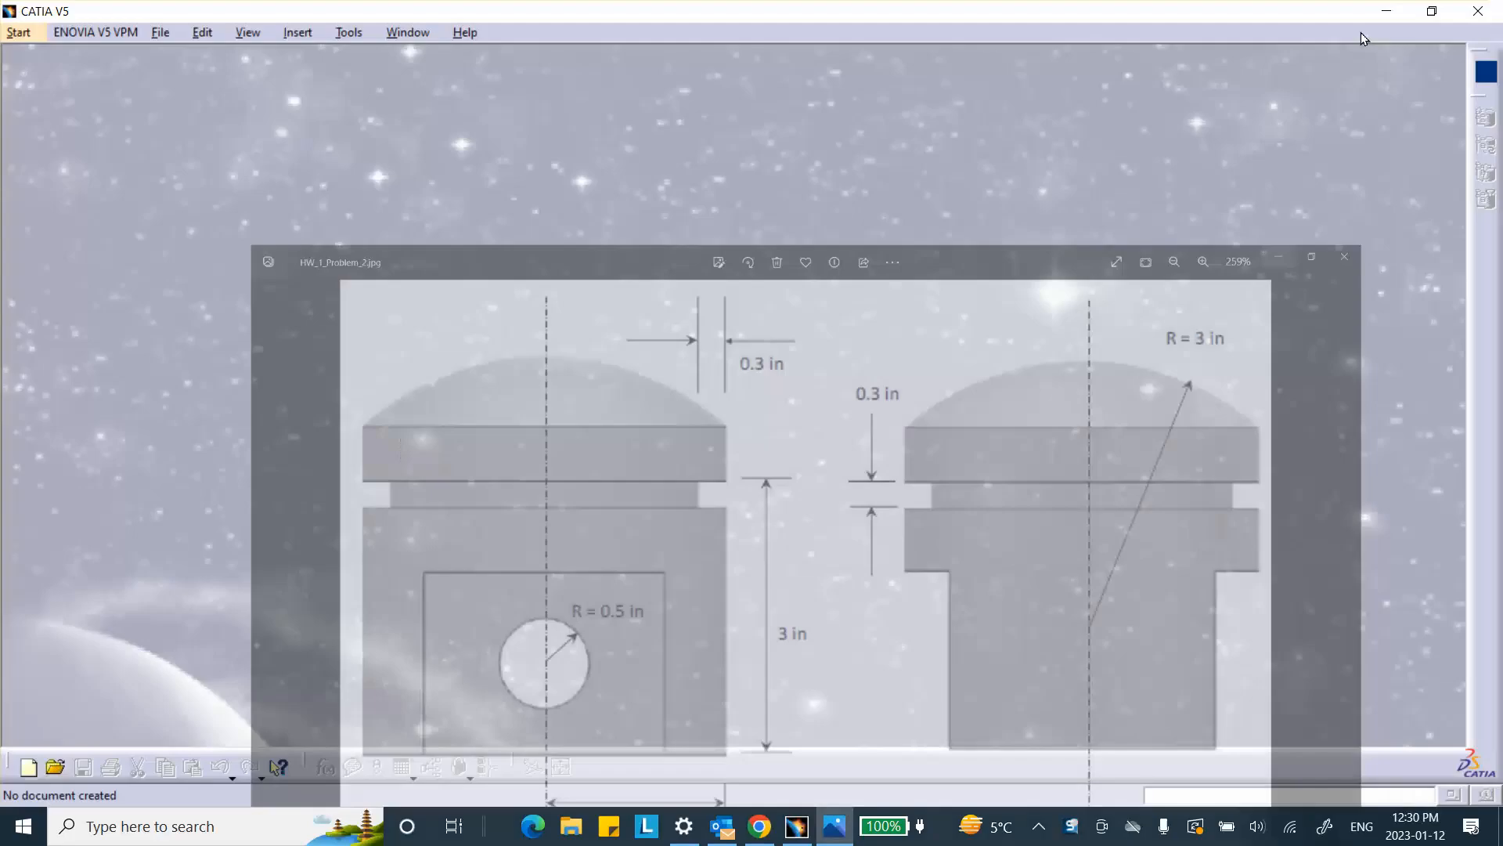
left_click(29, 767)
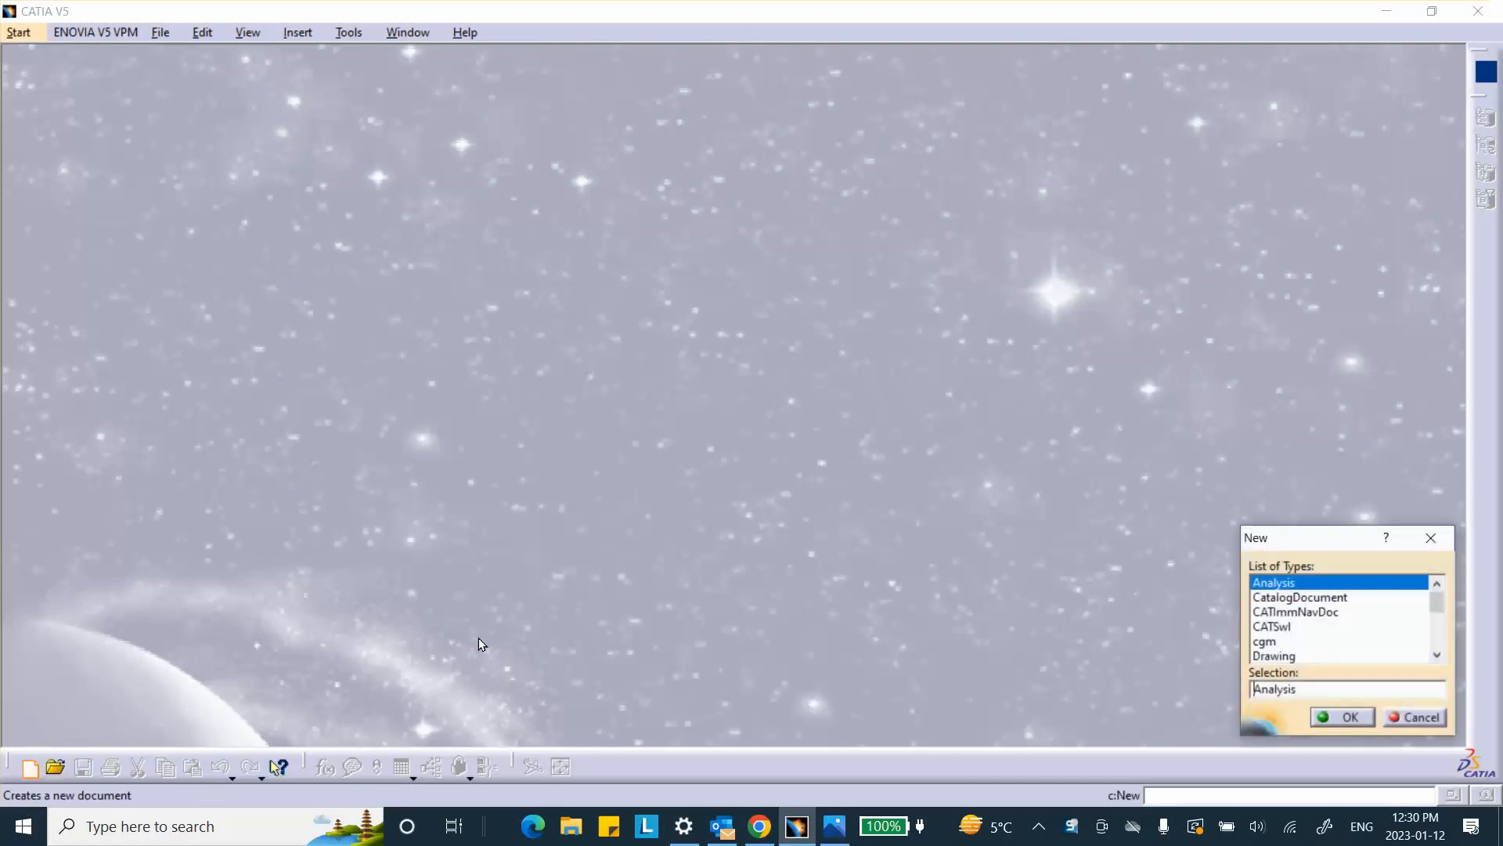
left_click_drag(1439, 599, 1443, 699)
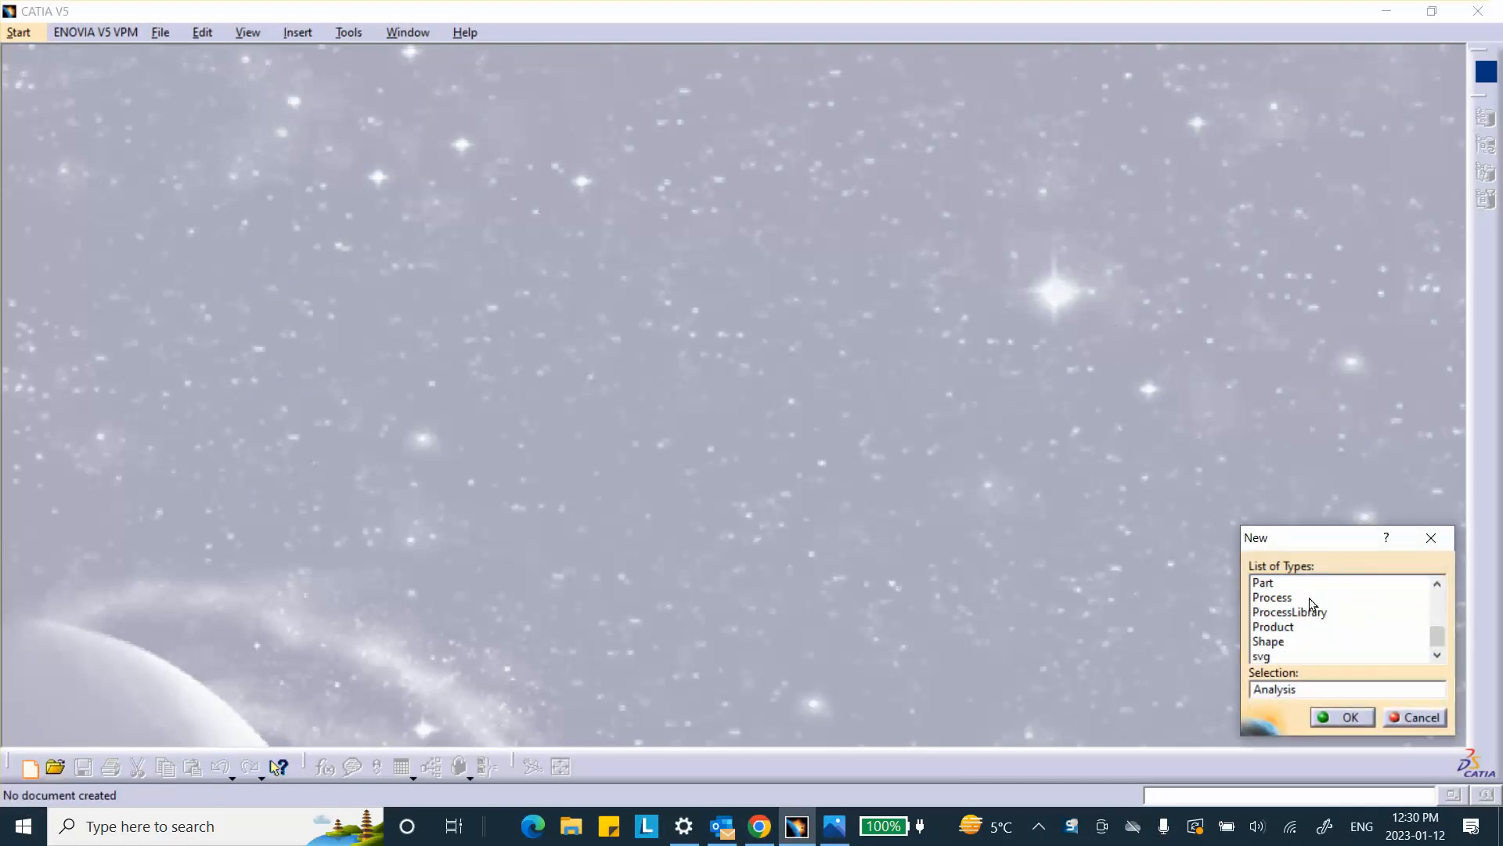
left_click(1263, 586)
left_click(1351, 717)
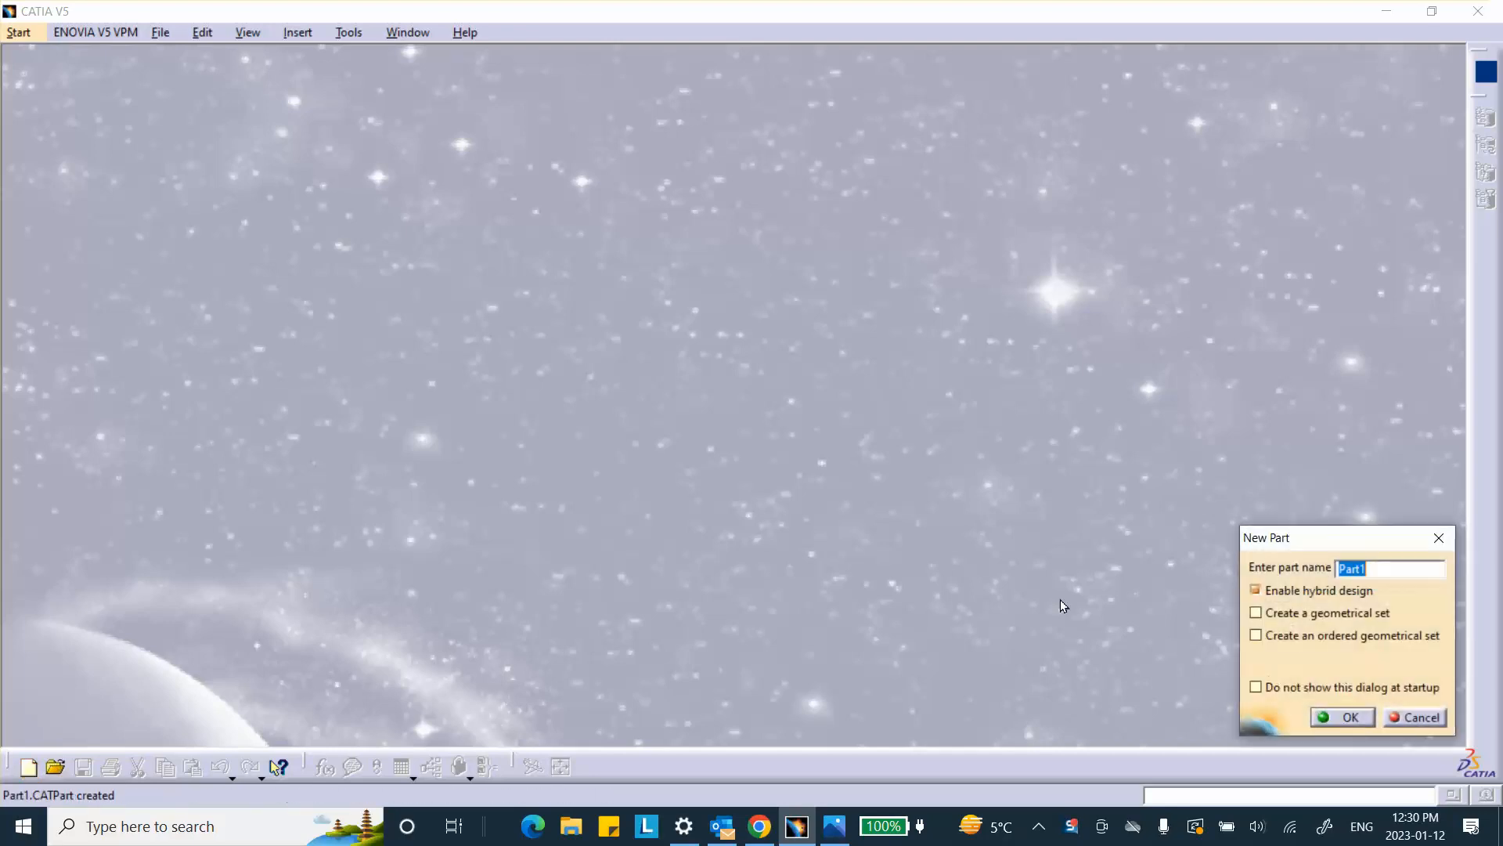
left_click(1350, 716)
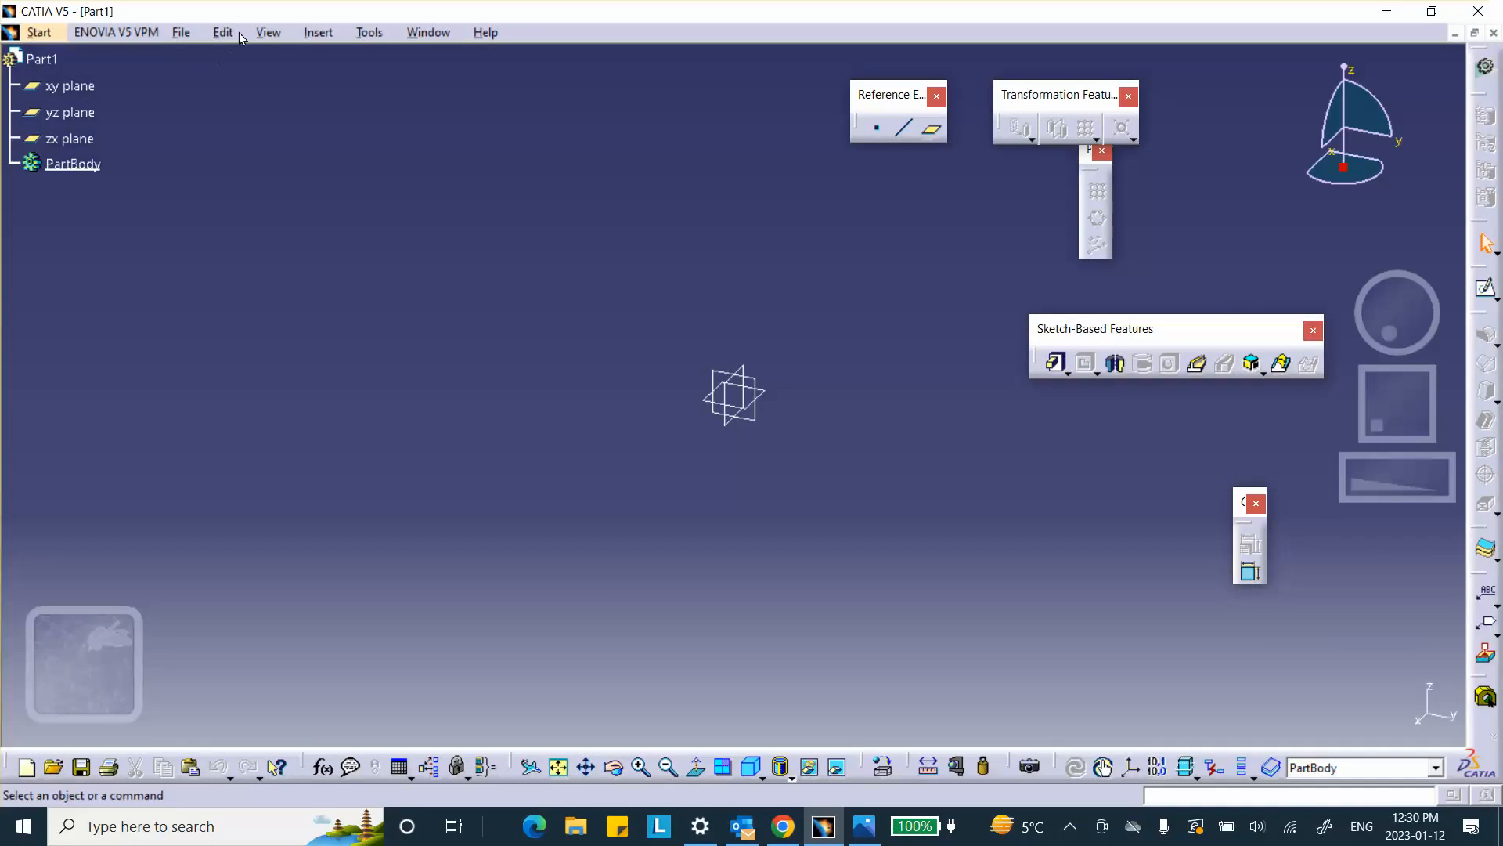
Save the new part as Piston in the HW_!_Problem_2 folder inside HW_1_Videos on the Desktop.
left_click(183, 34)
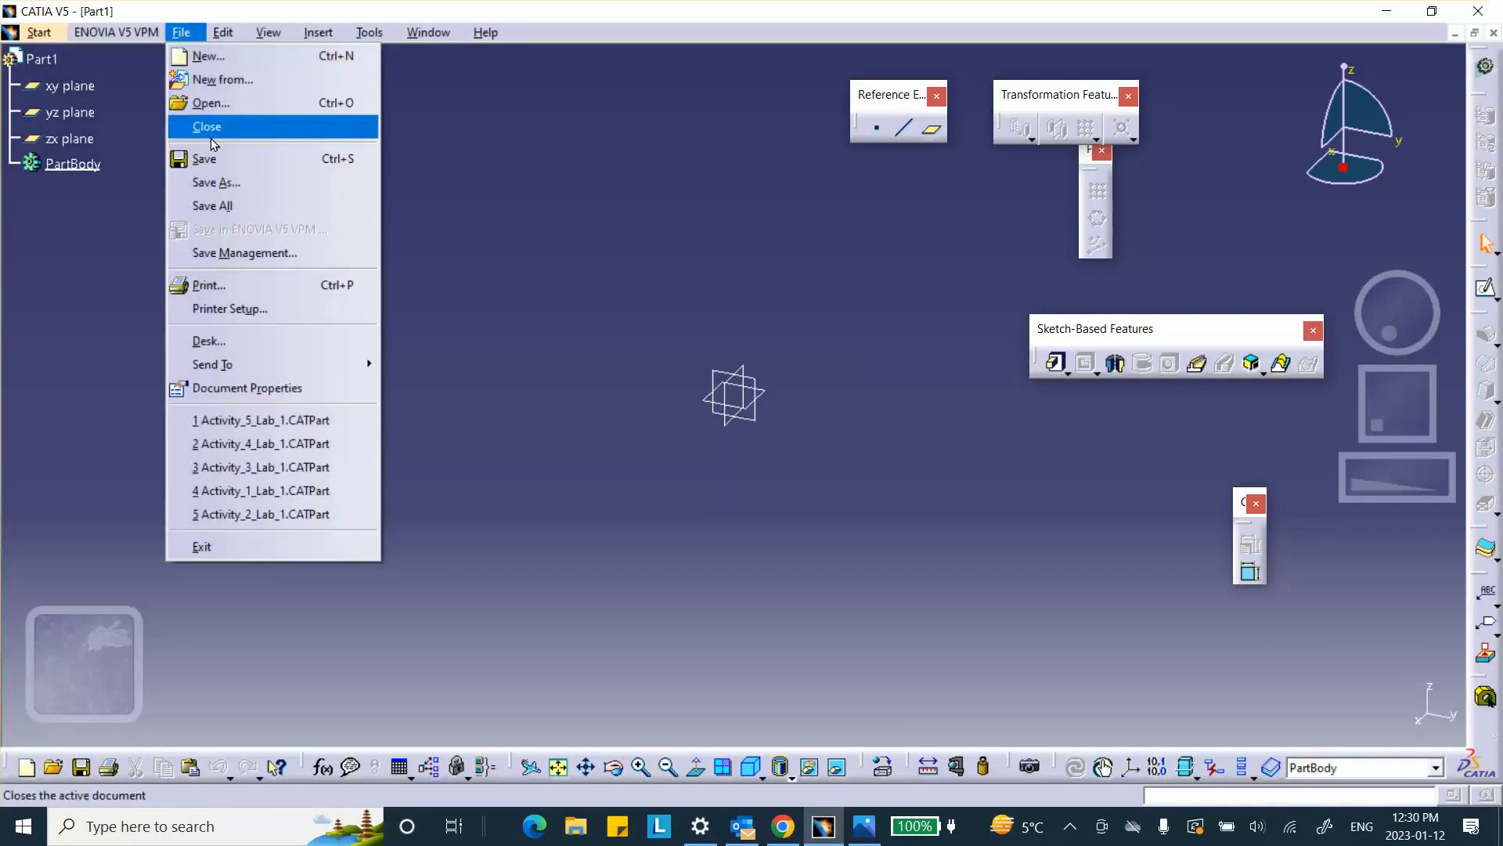
left_click(233, 261)
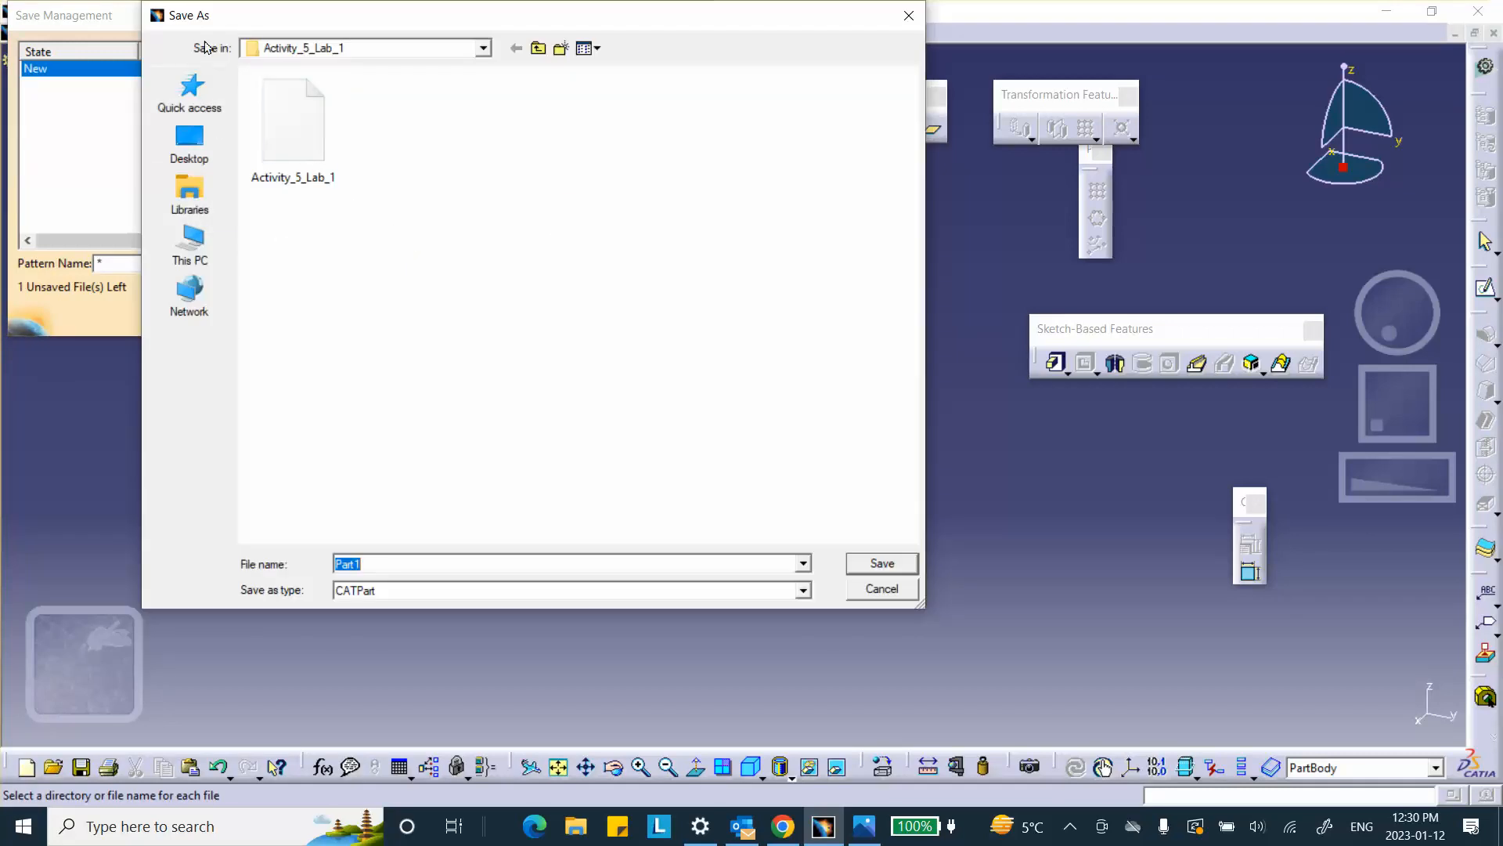
left_click(189, 139)
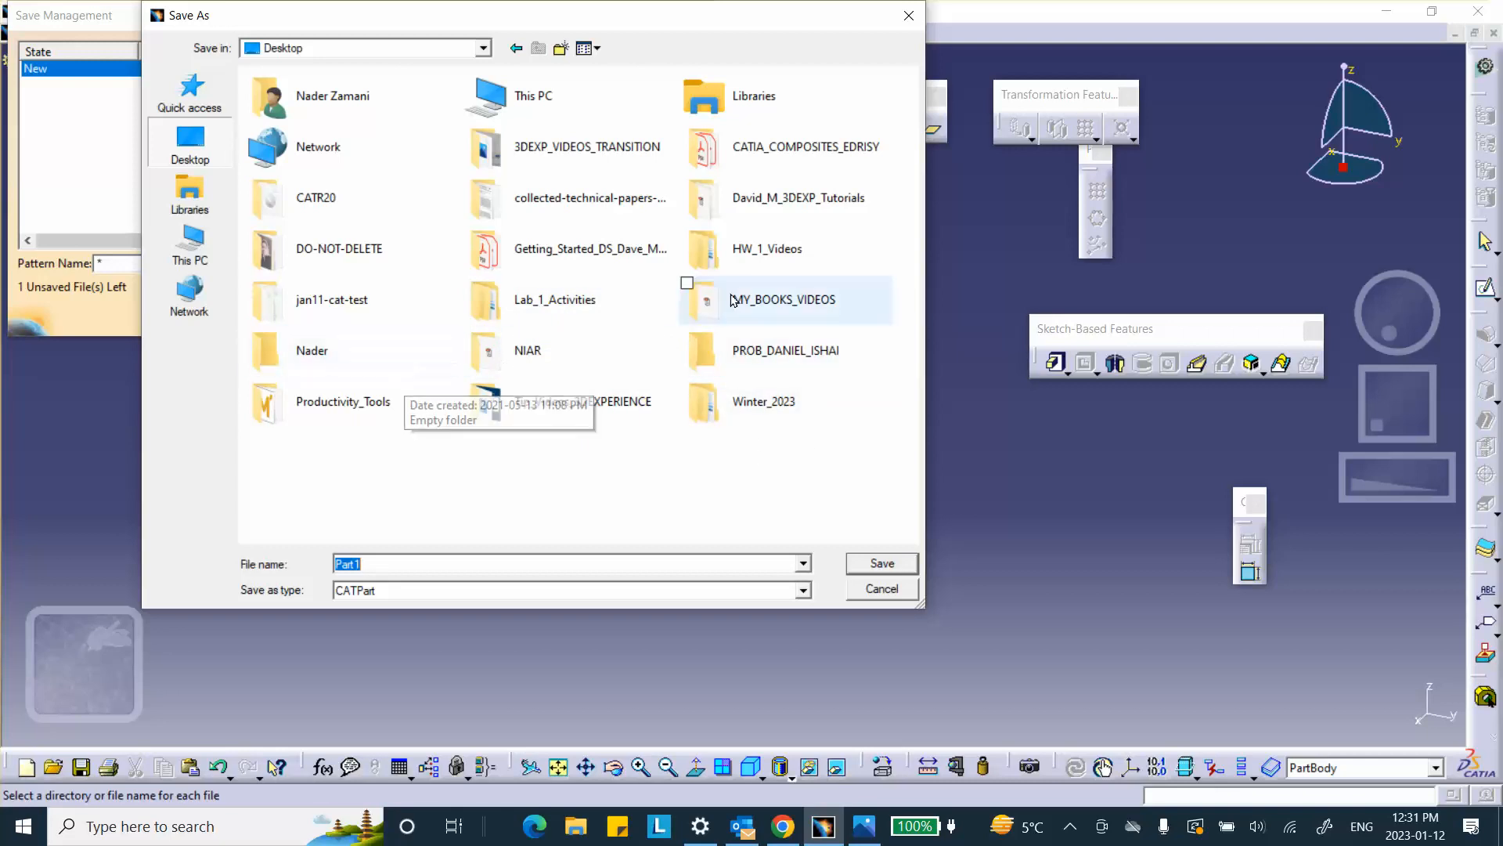
double_click(752, 249)
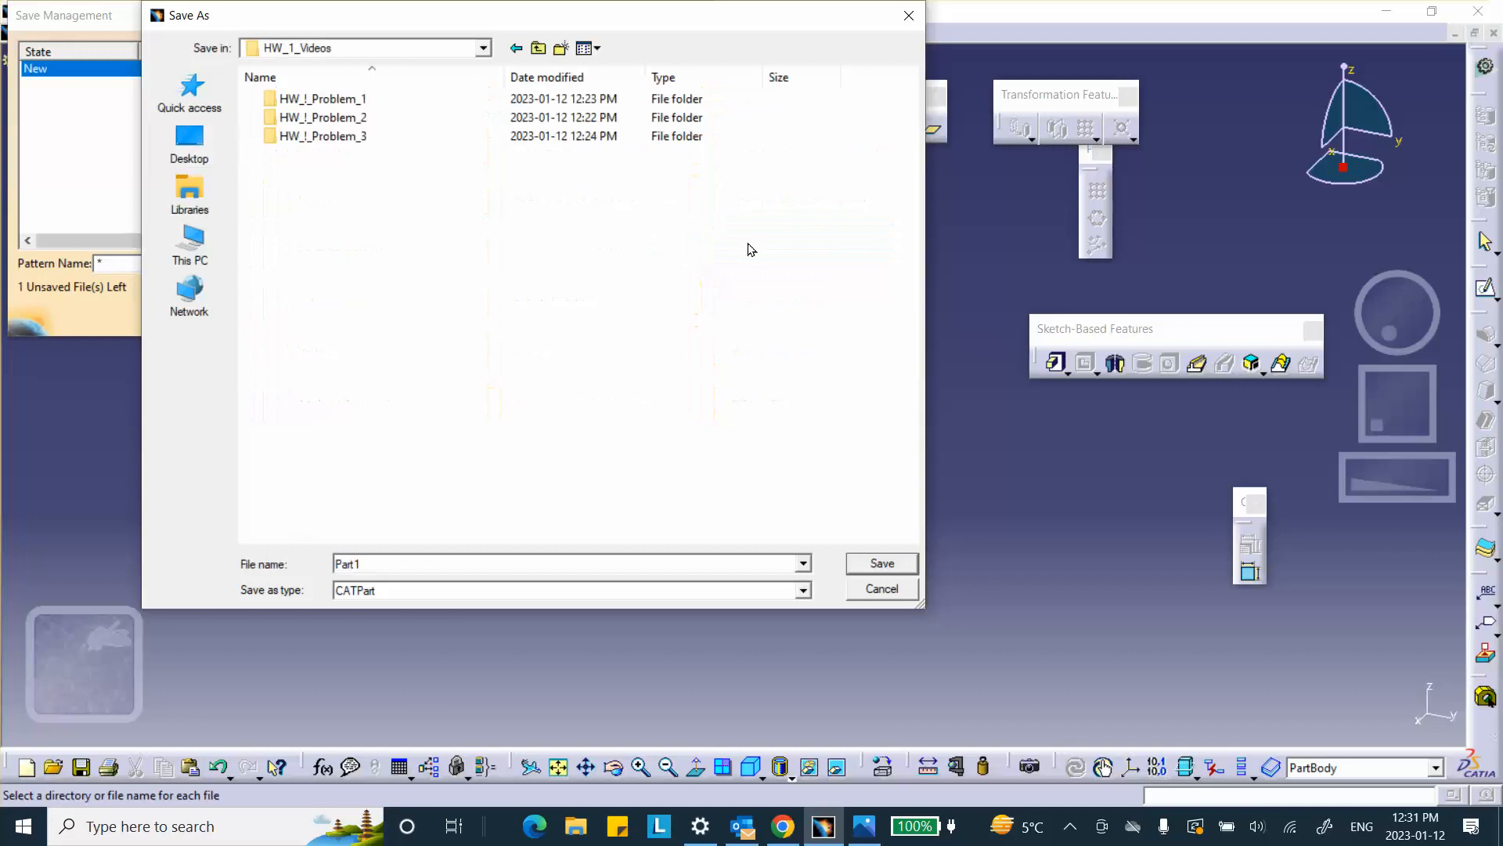
double_click(328, 120)
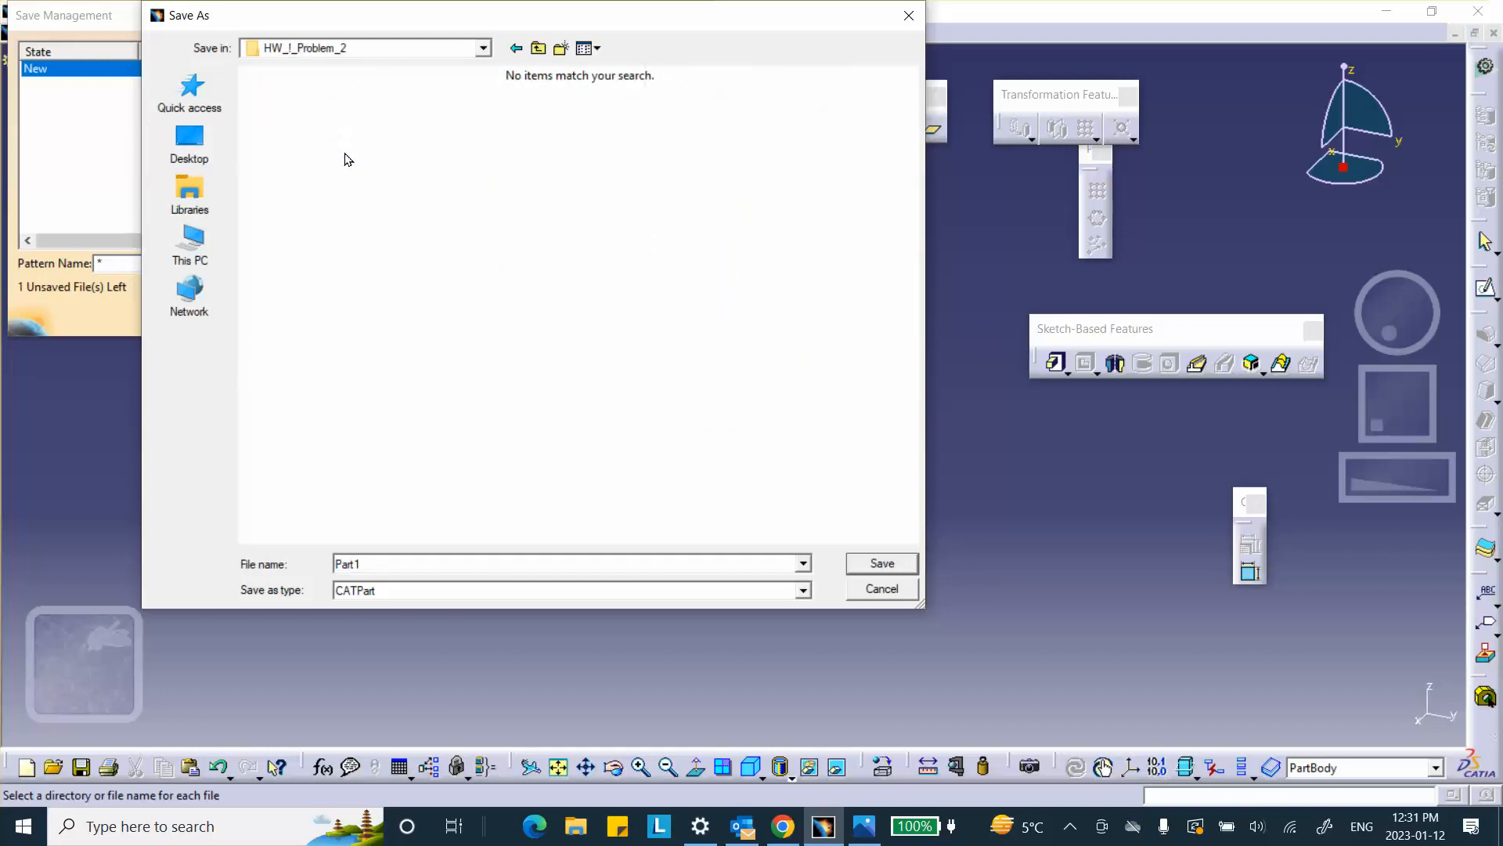
double_click(387, 564)
type("C")
left_click(882, 558)
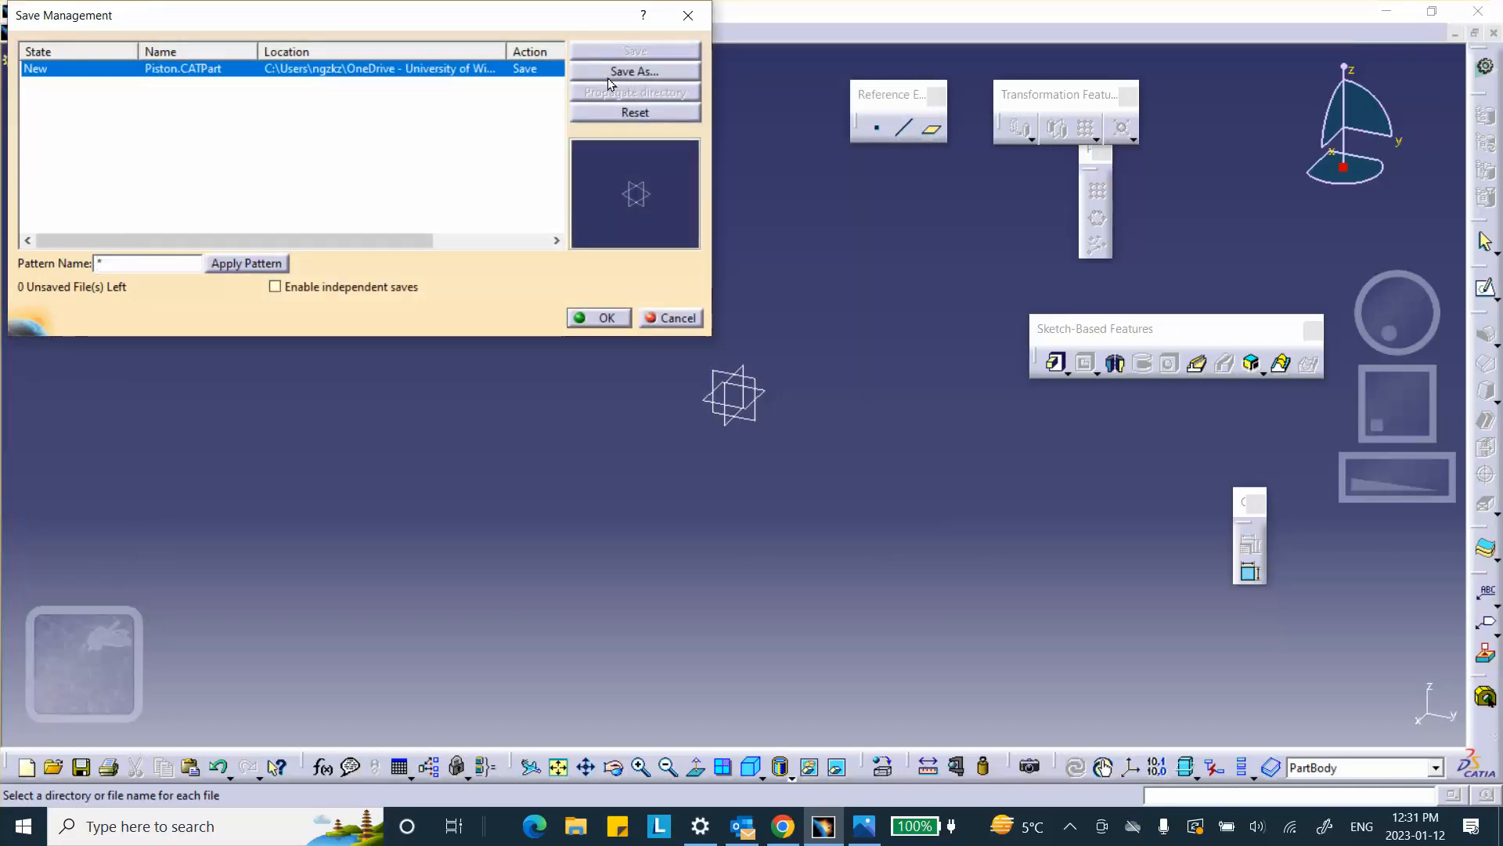
left_click(607, 318)
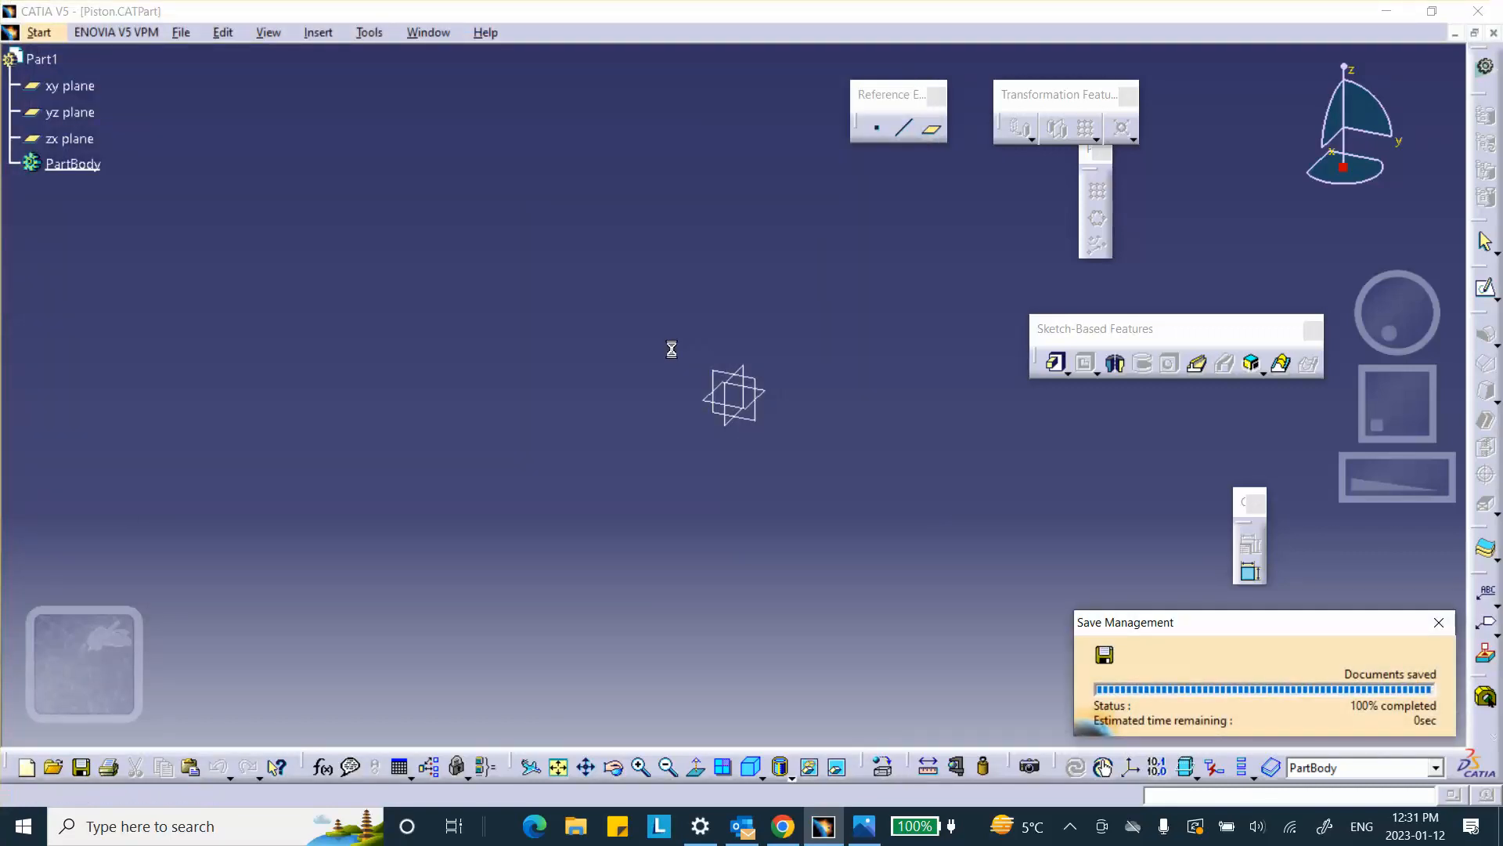
Open a new sketch on the yz plane.
middle_click_drag(766, 247, 564, 243)
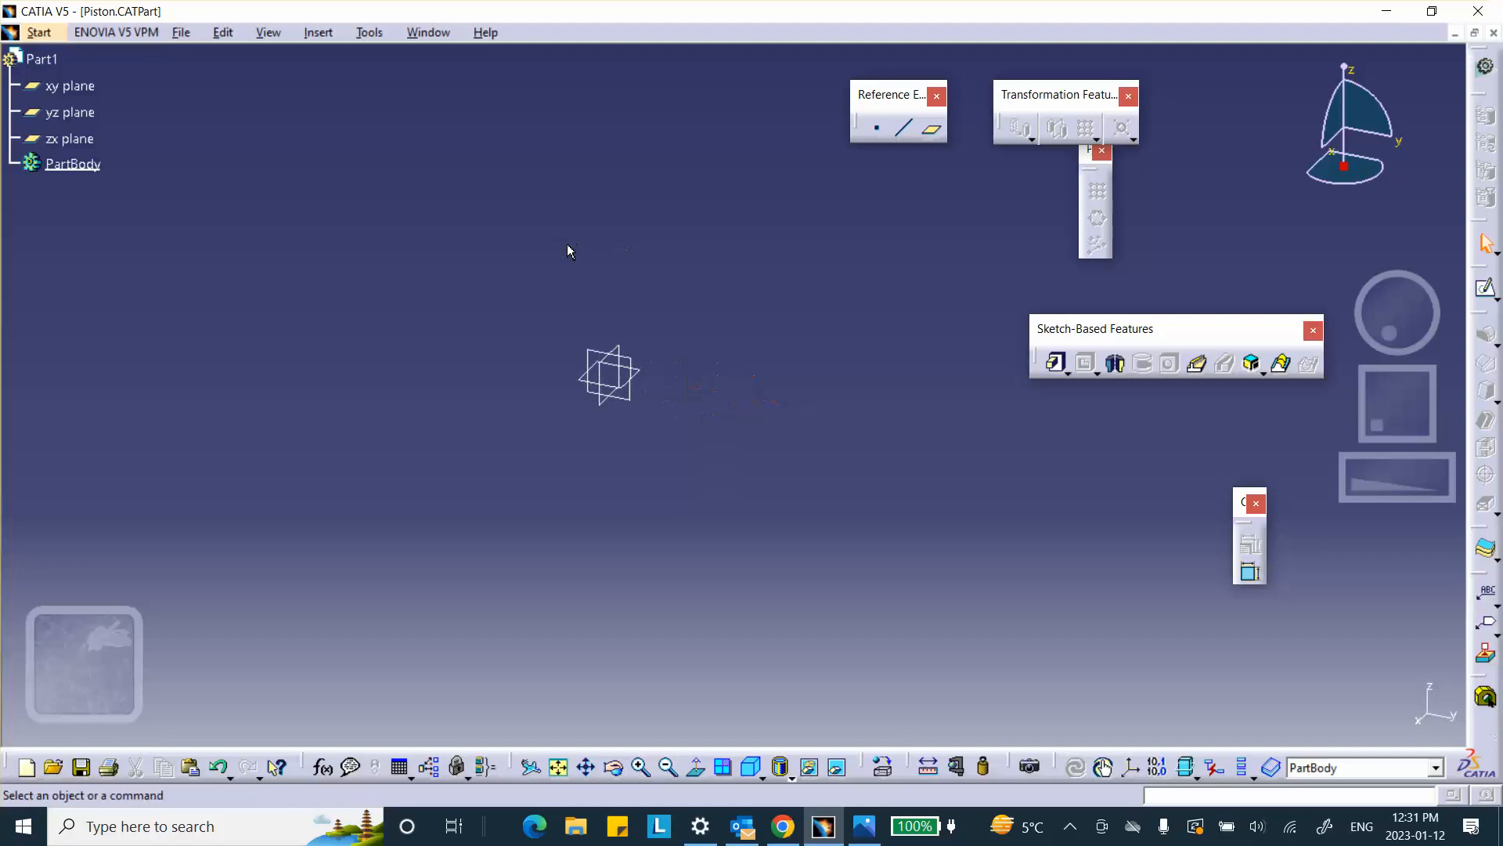
left_click(640, 363)
left_click(1486, 290)
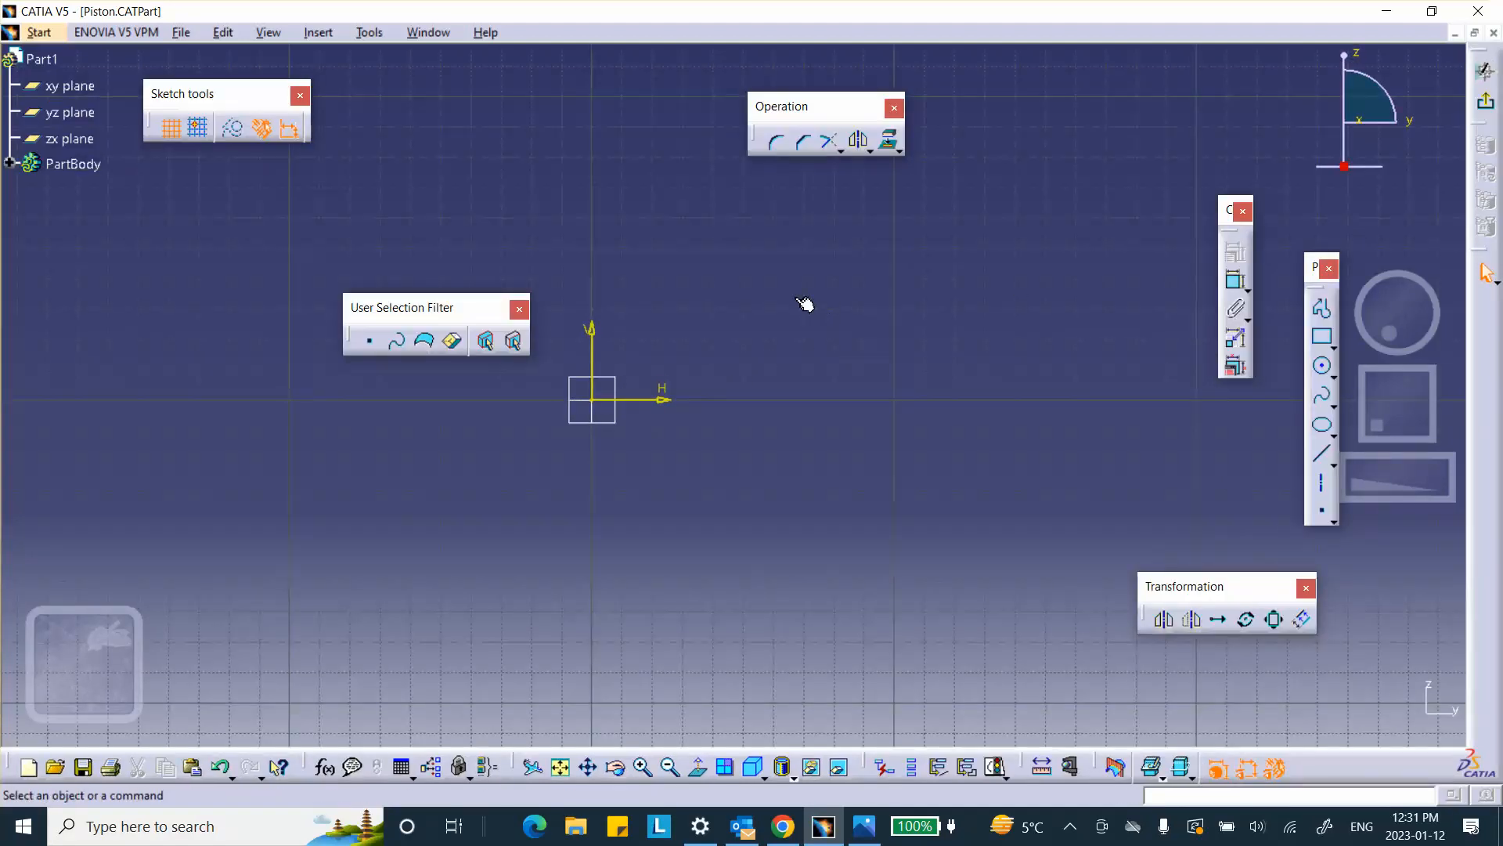
Sketch a closed half-profile of the piston against the vertical axis, about 2.03 in wide and 3.34 in tall, with a small rectangular groove in its outer edge.
mouse_move(805, 304)
middle_mouse_down()
mouse_move(732, 339)
mouse_move(869, 413)
mouse_move(895, 395)
middle_mouse_up()
scroll(890, 282, "down", 1)
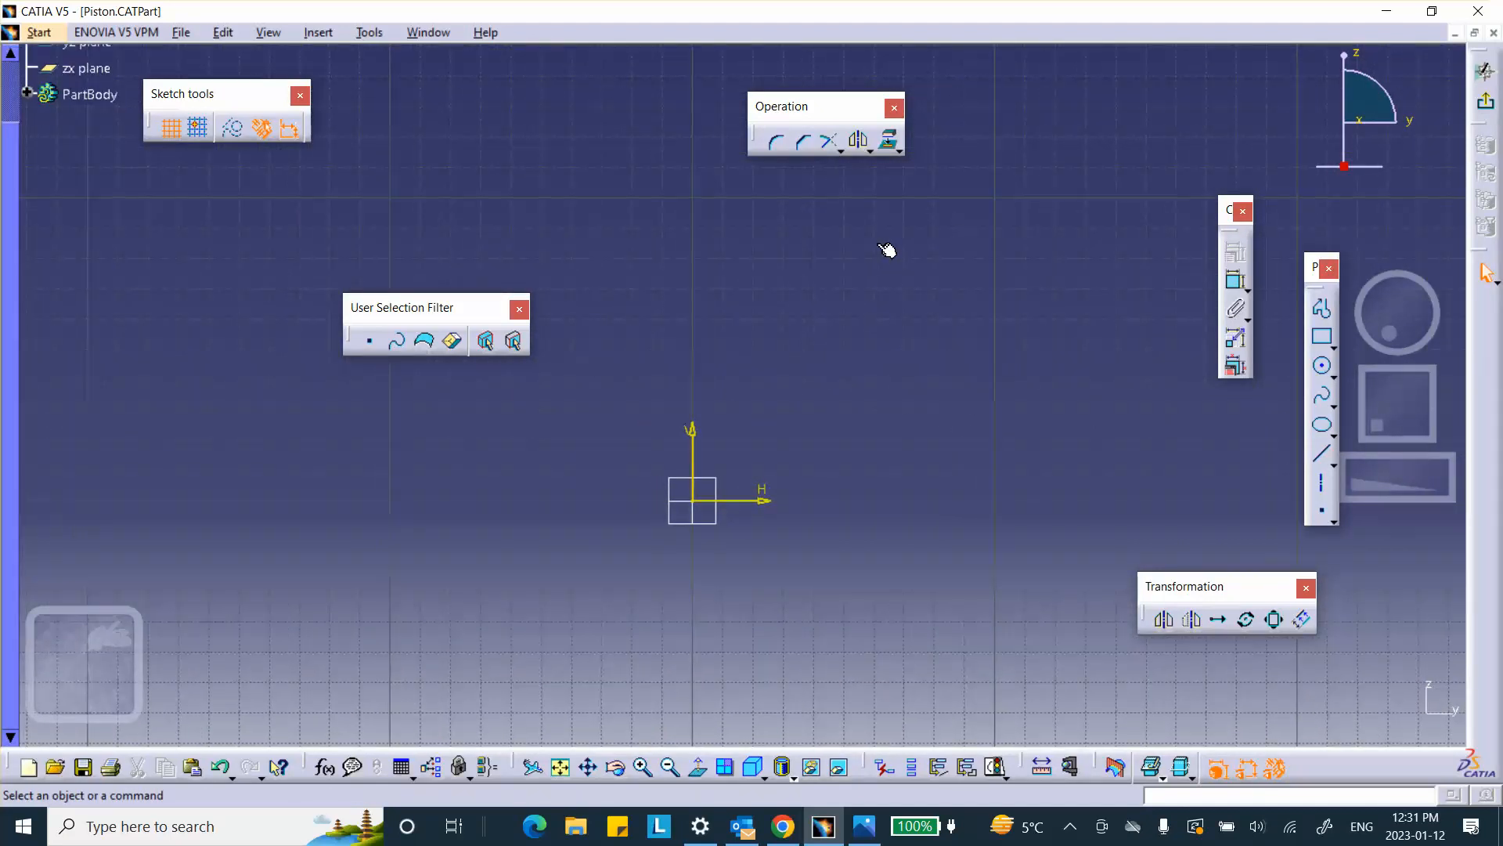
left_click(1324, 309)
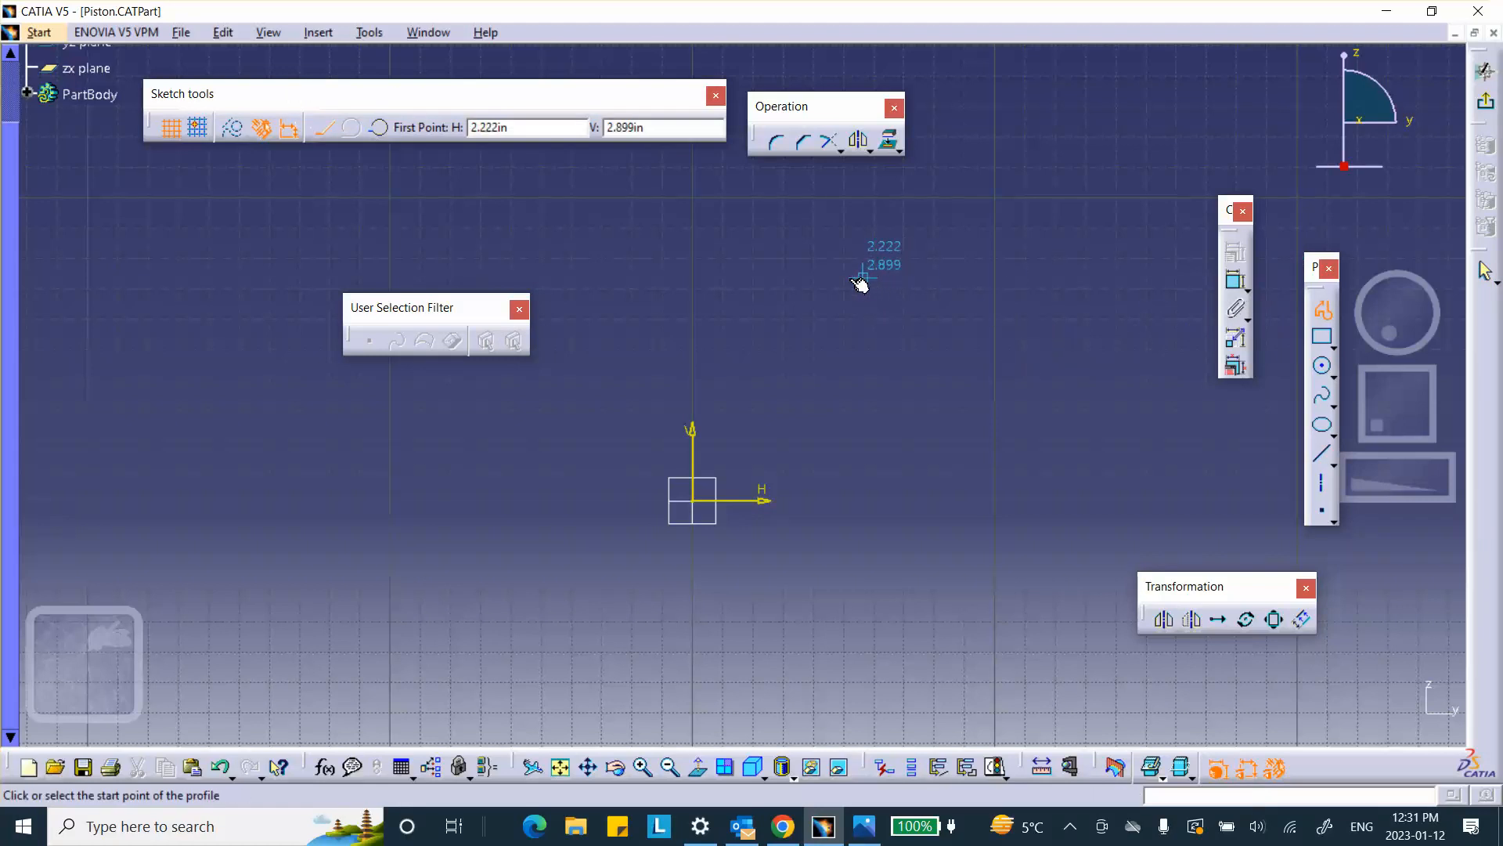
left_click(700, 275)
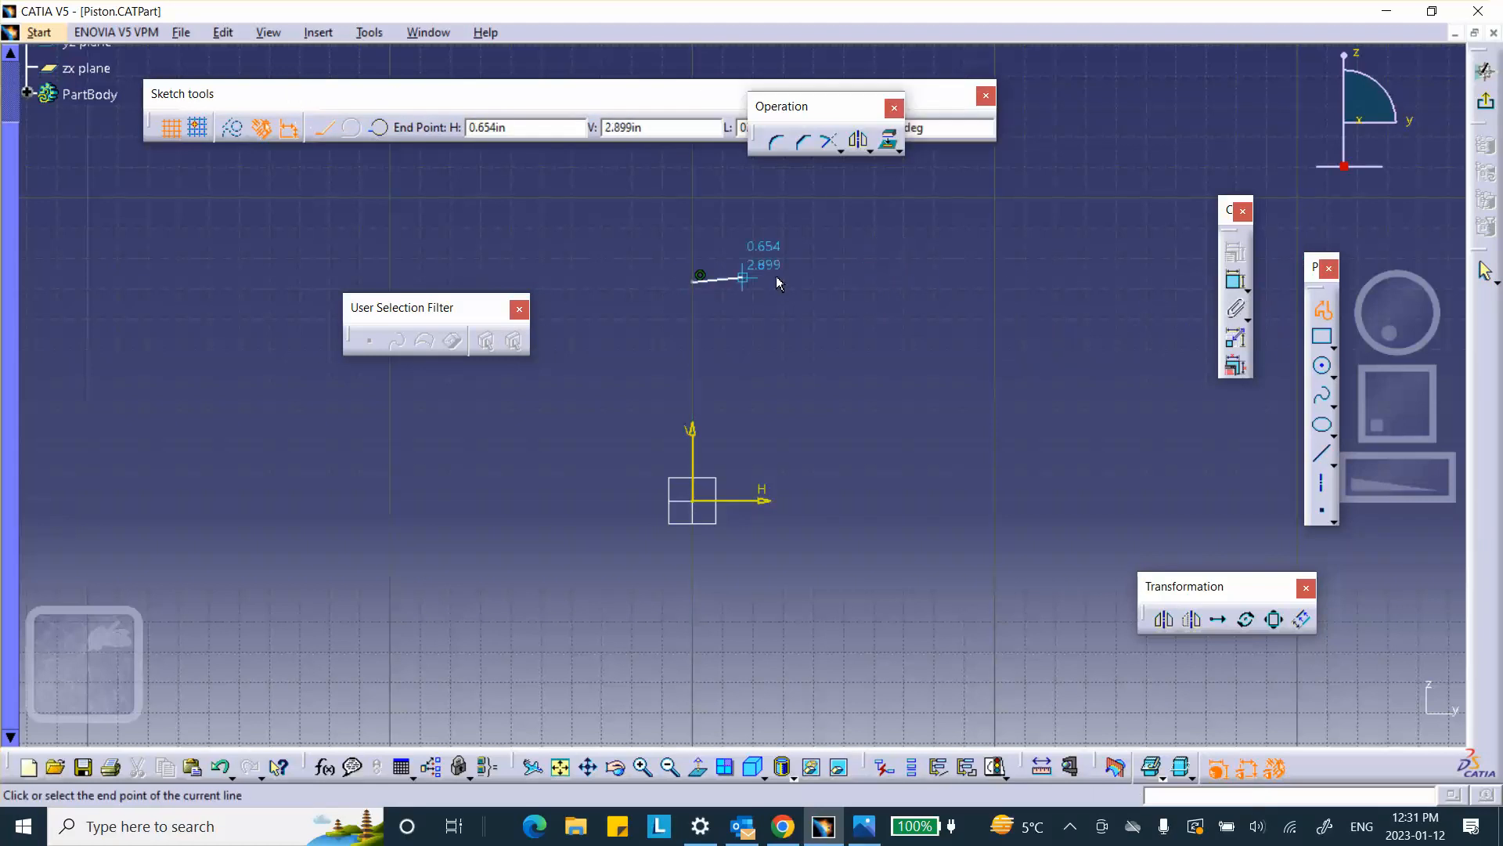
left_click(849, 282)
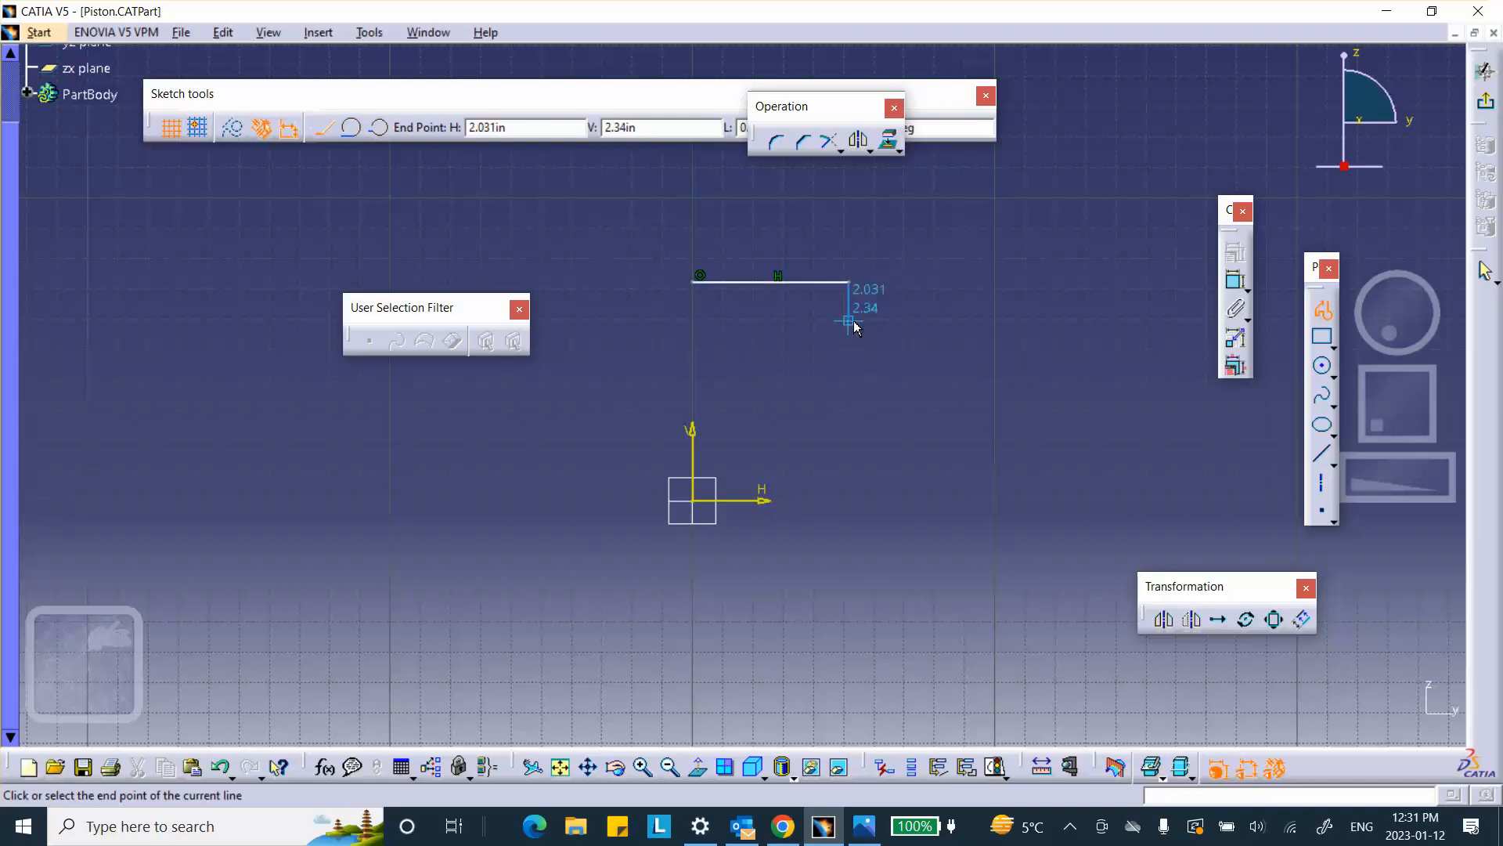
left_click(850, 321)
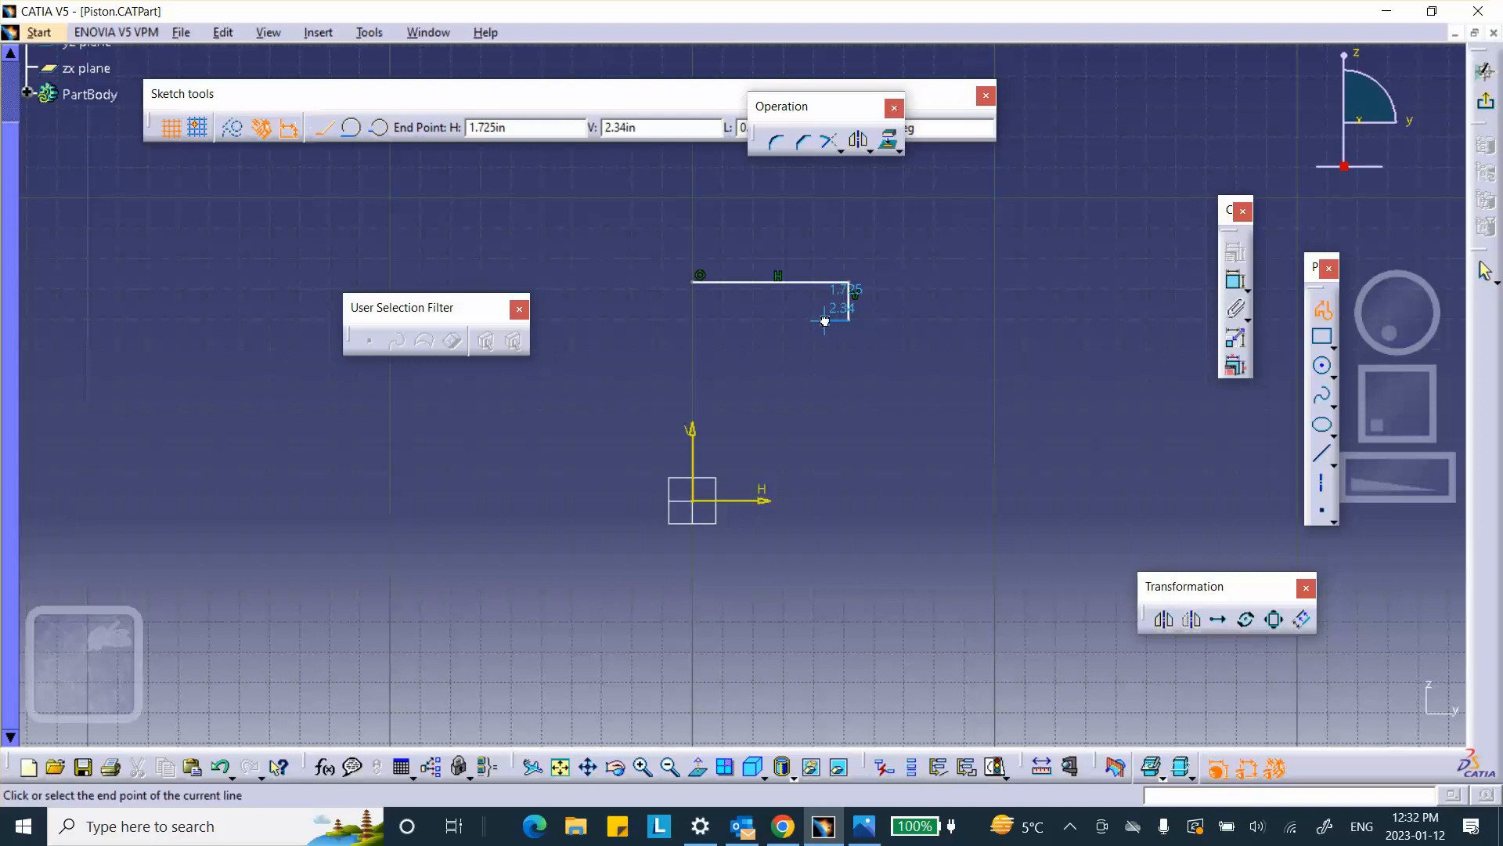
left_click(825, 321)
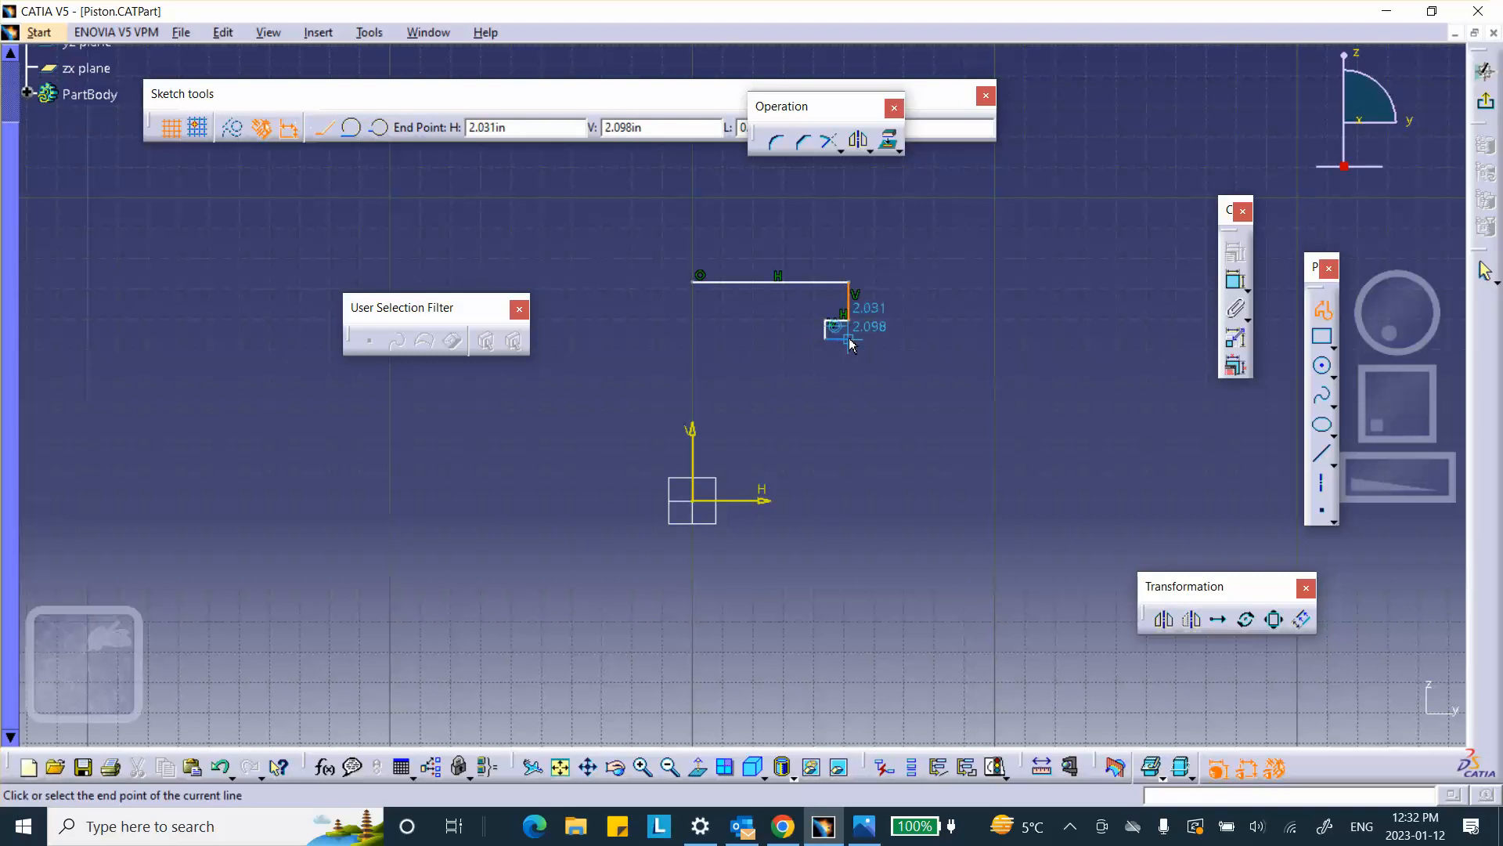
left_click(851, 343)
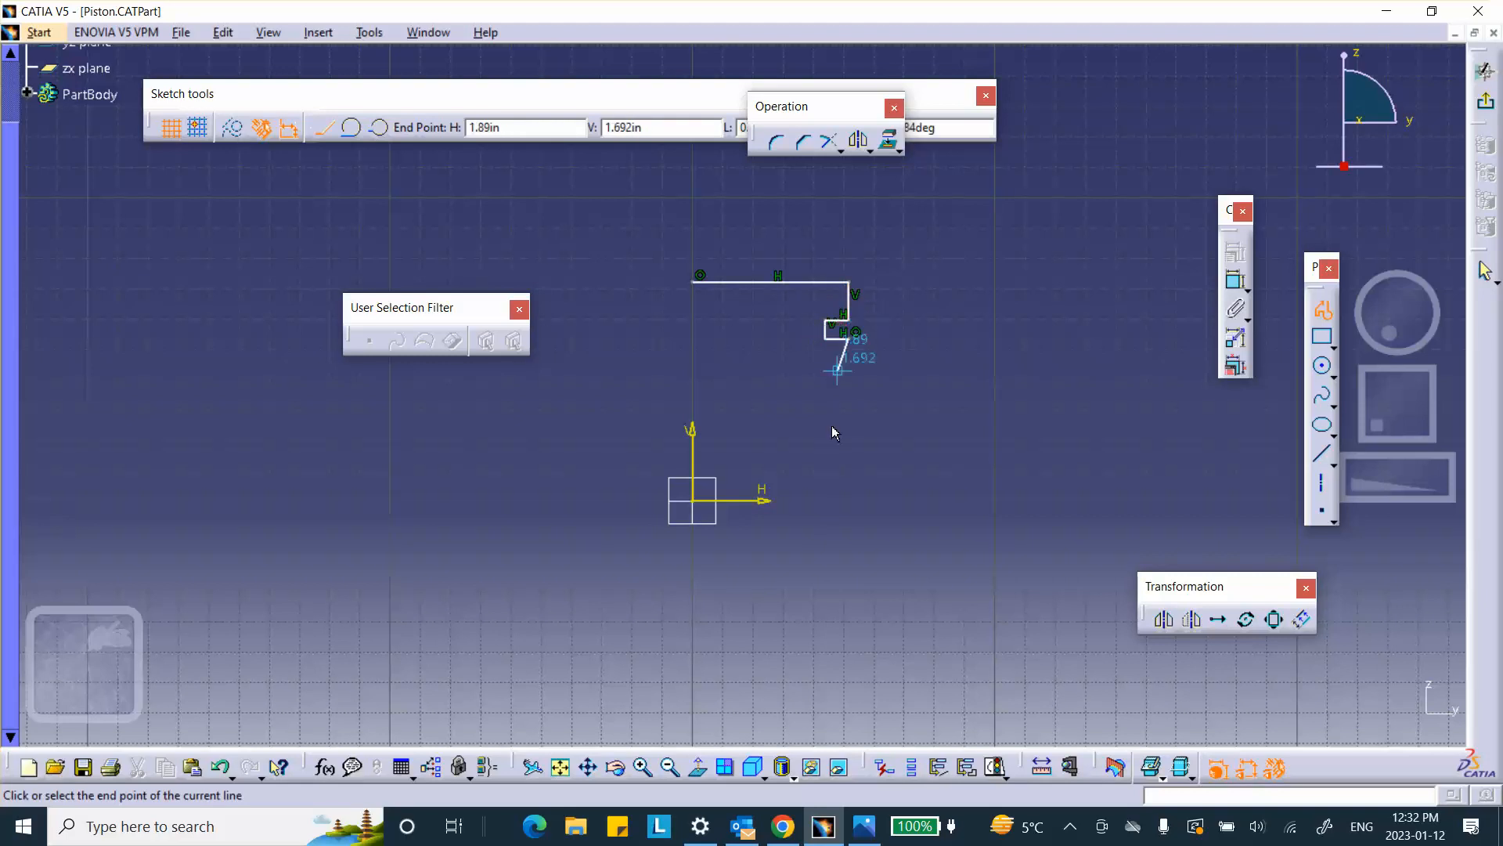
left_click(851, 542)
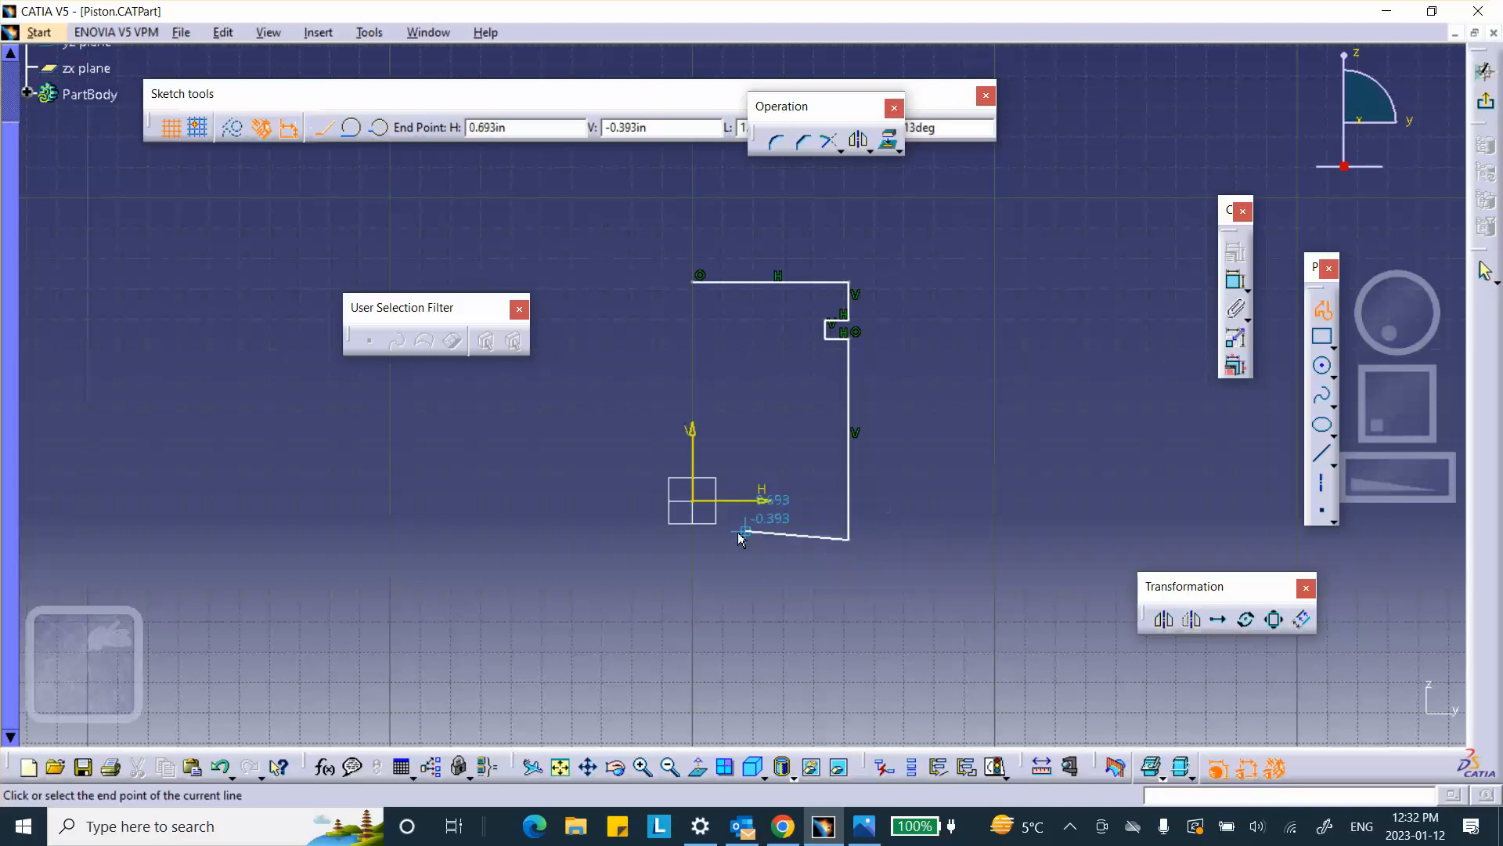
left_click(690, 541)
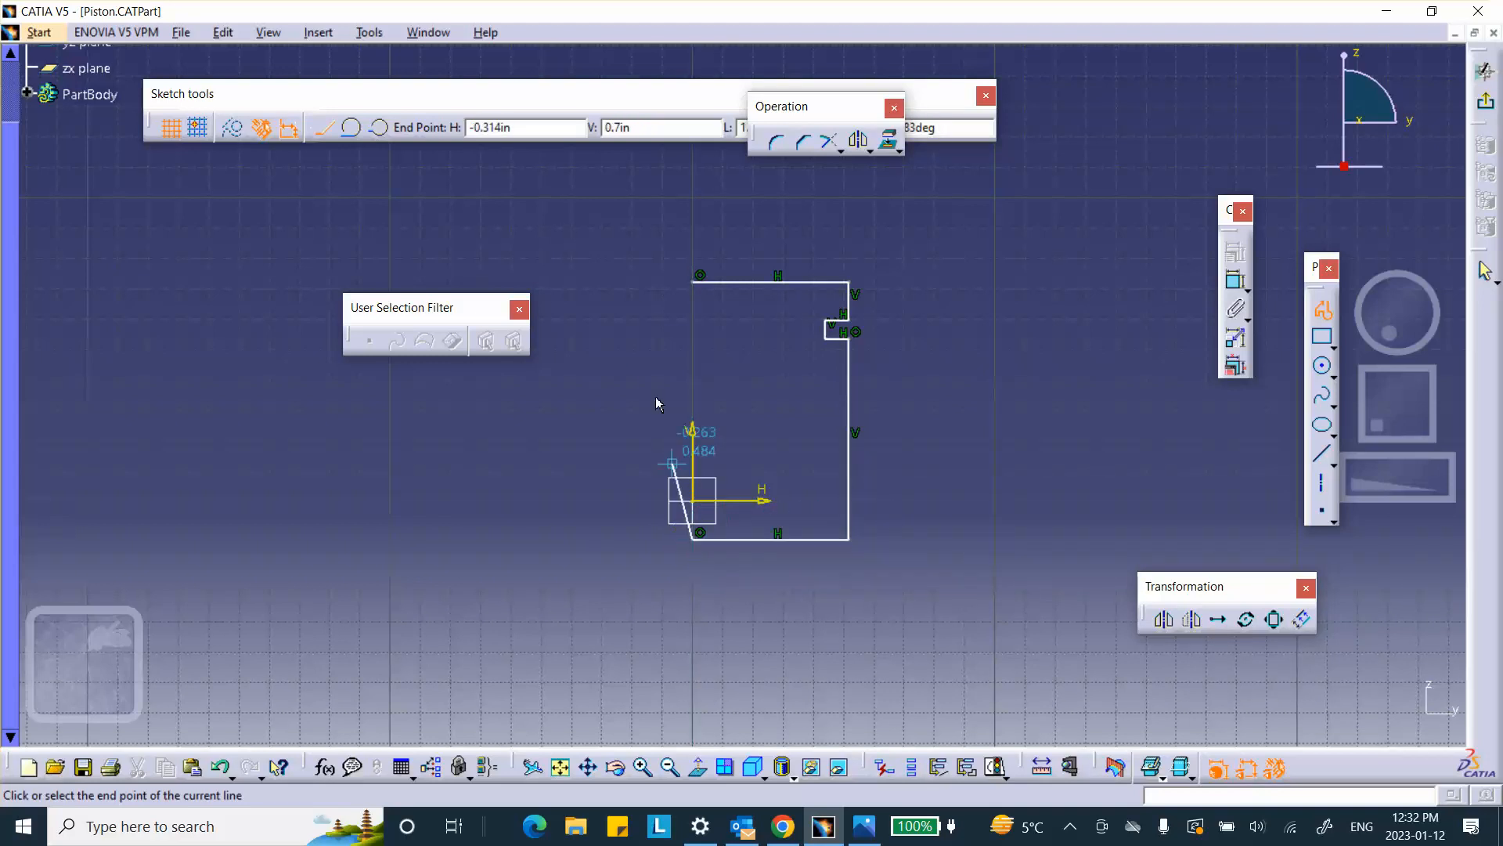
left_click(694, 283)
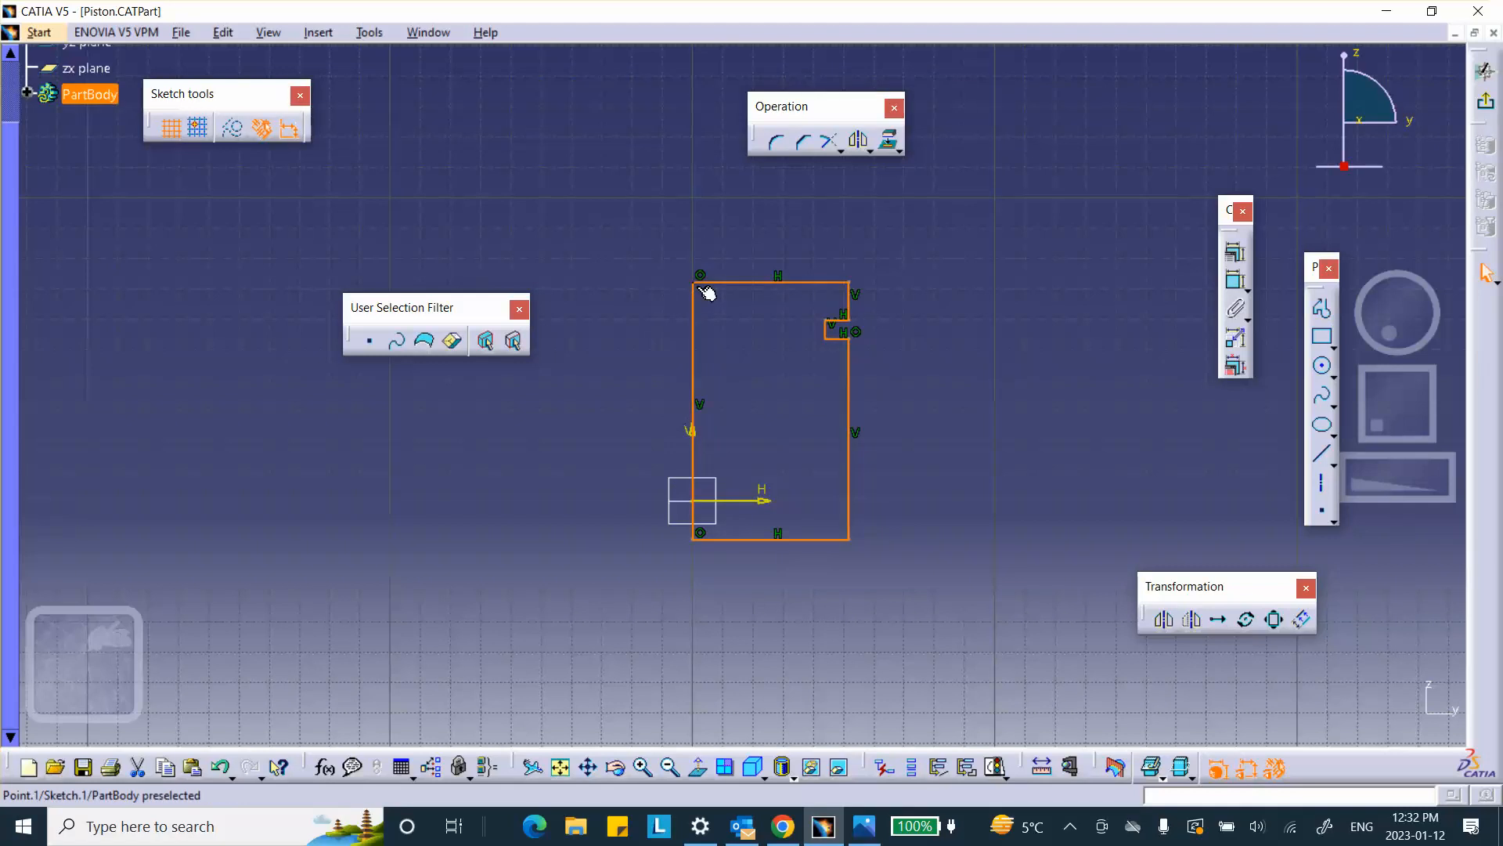
left_click(718, 317)
middle_click_drag(992, 376, 1066, 335)
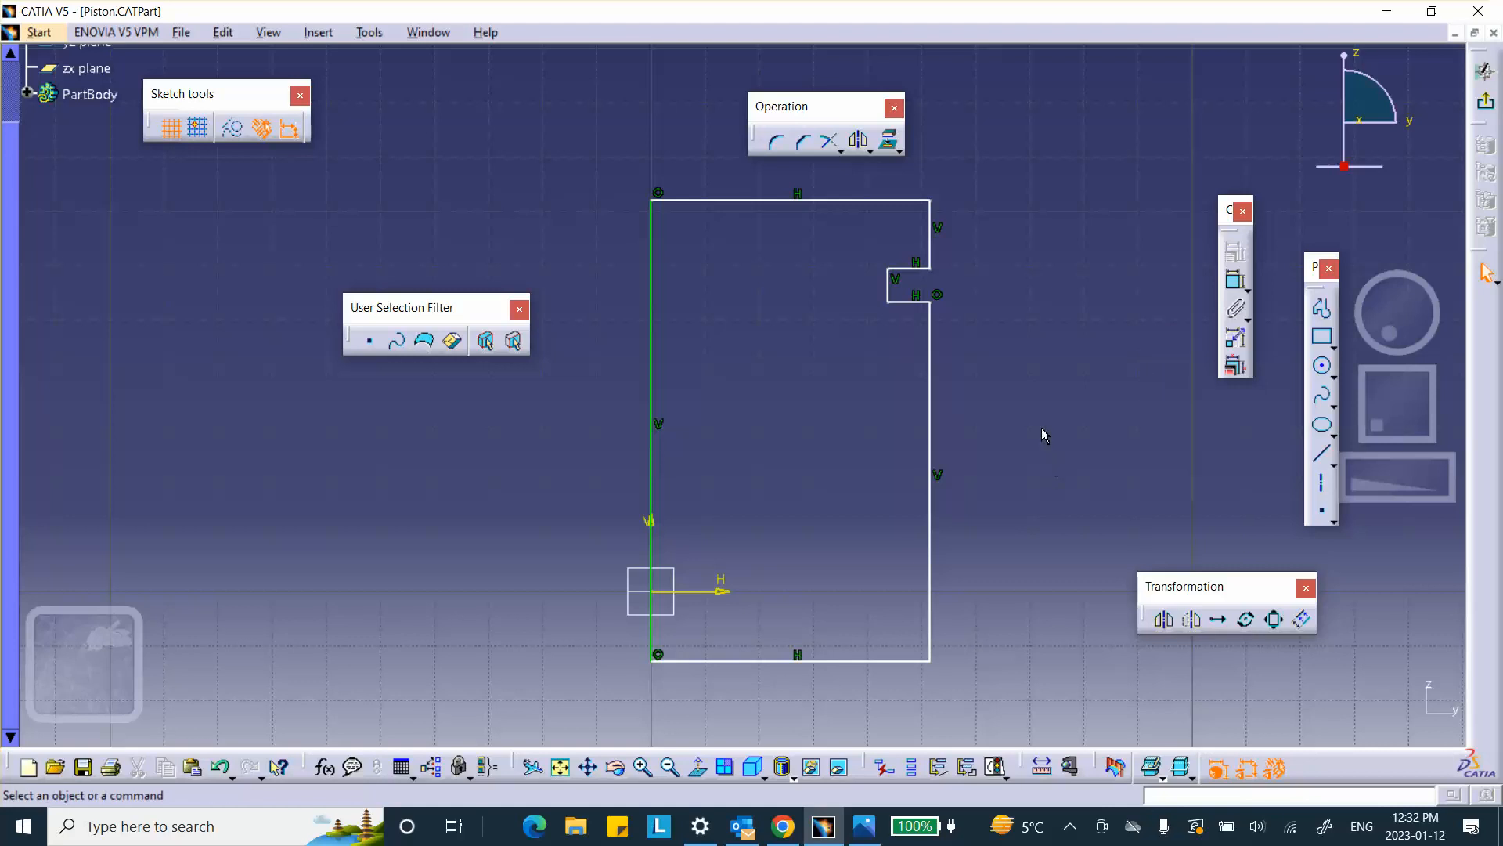
left_click(912, 270)
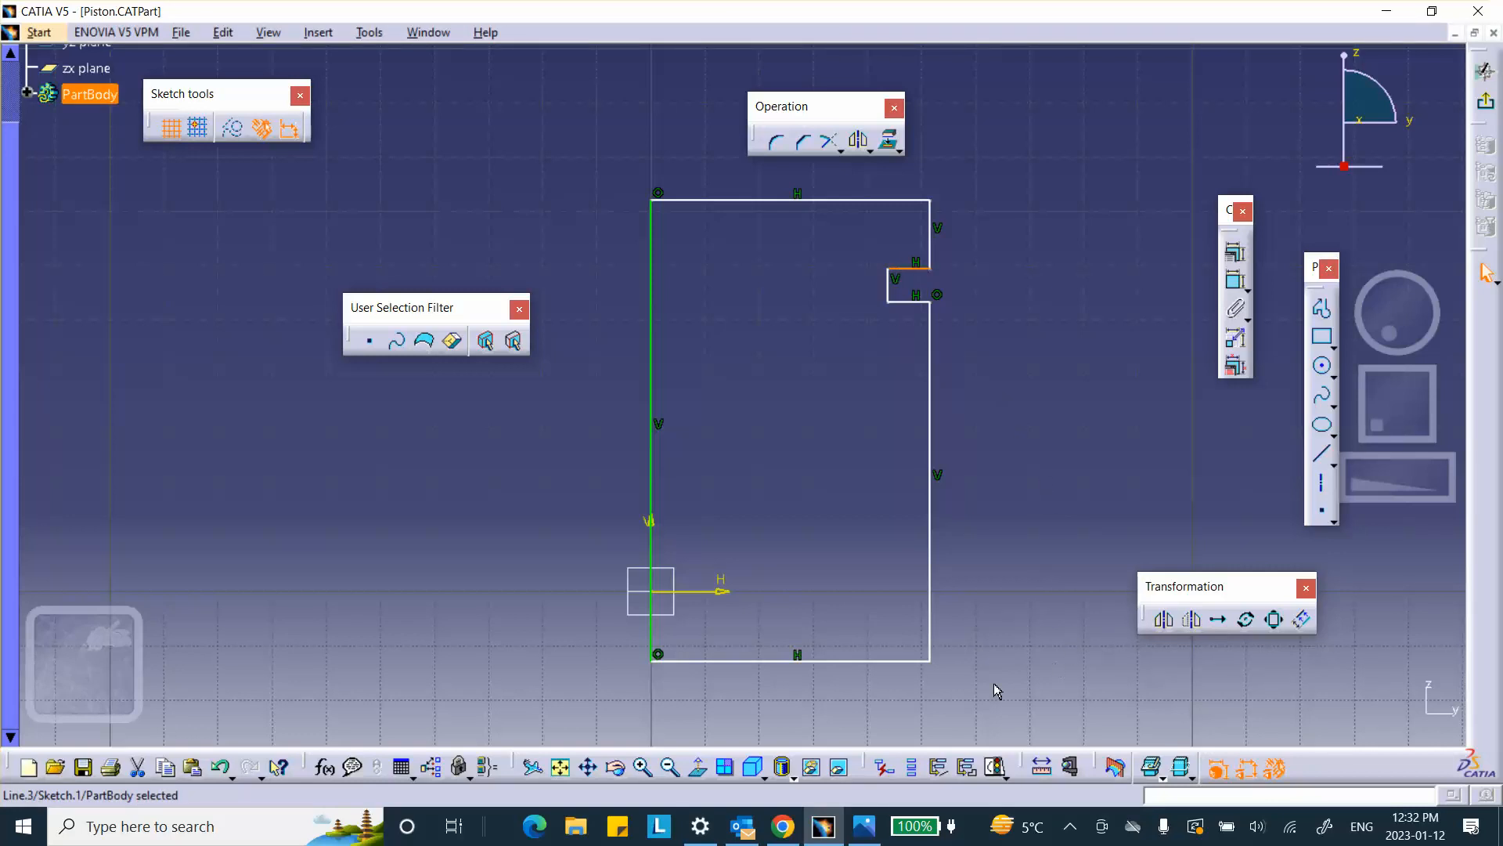
left_click(904, 660)
left_click(1236, 280)
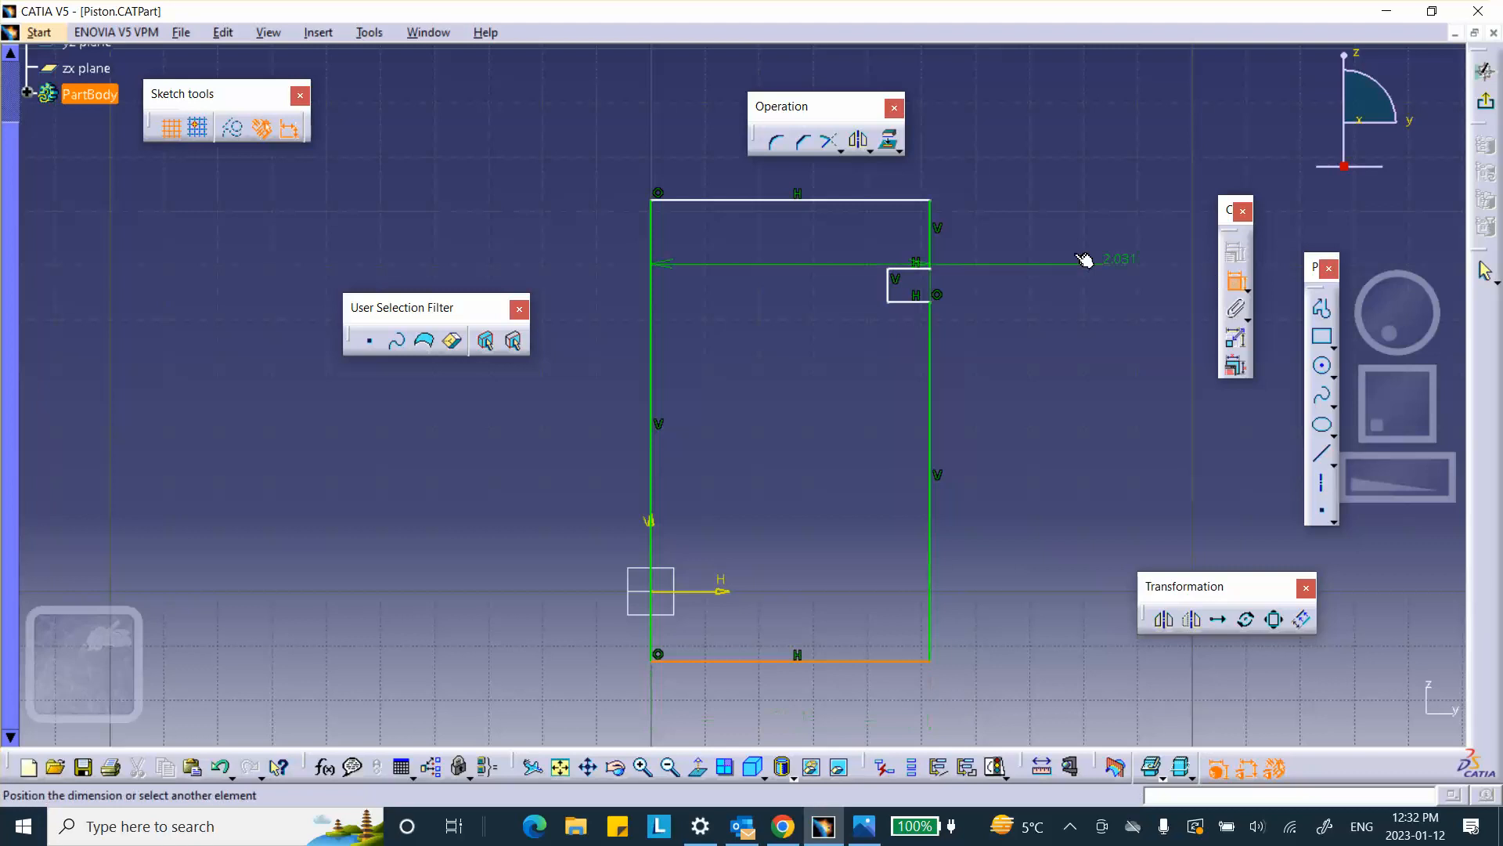
left_click(879, 200)
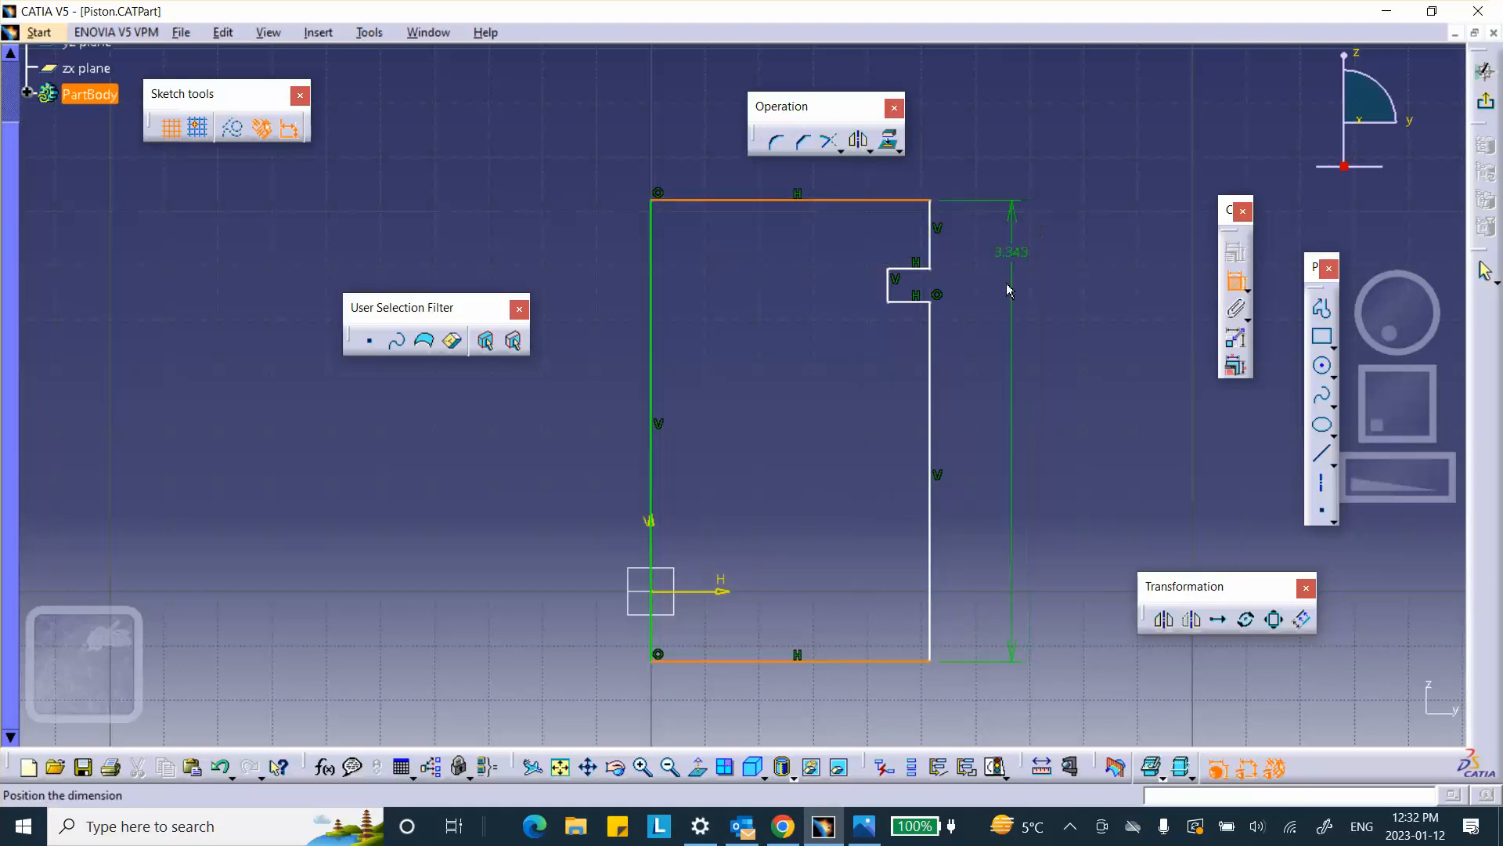
left_click(1025, 349)
double_click(1034, 353)
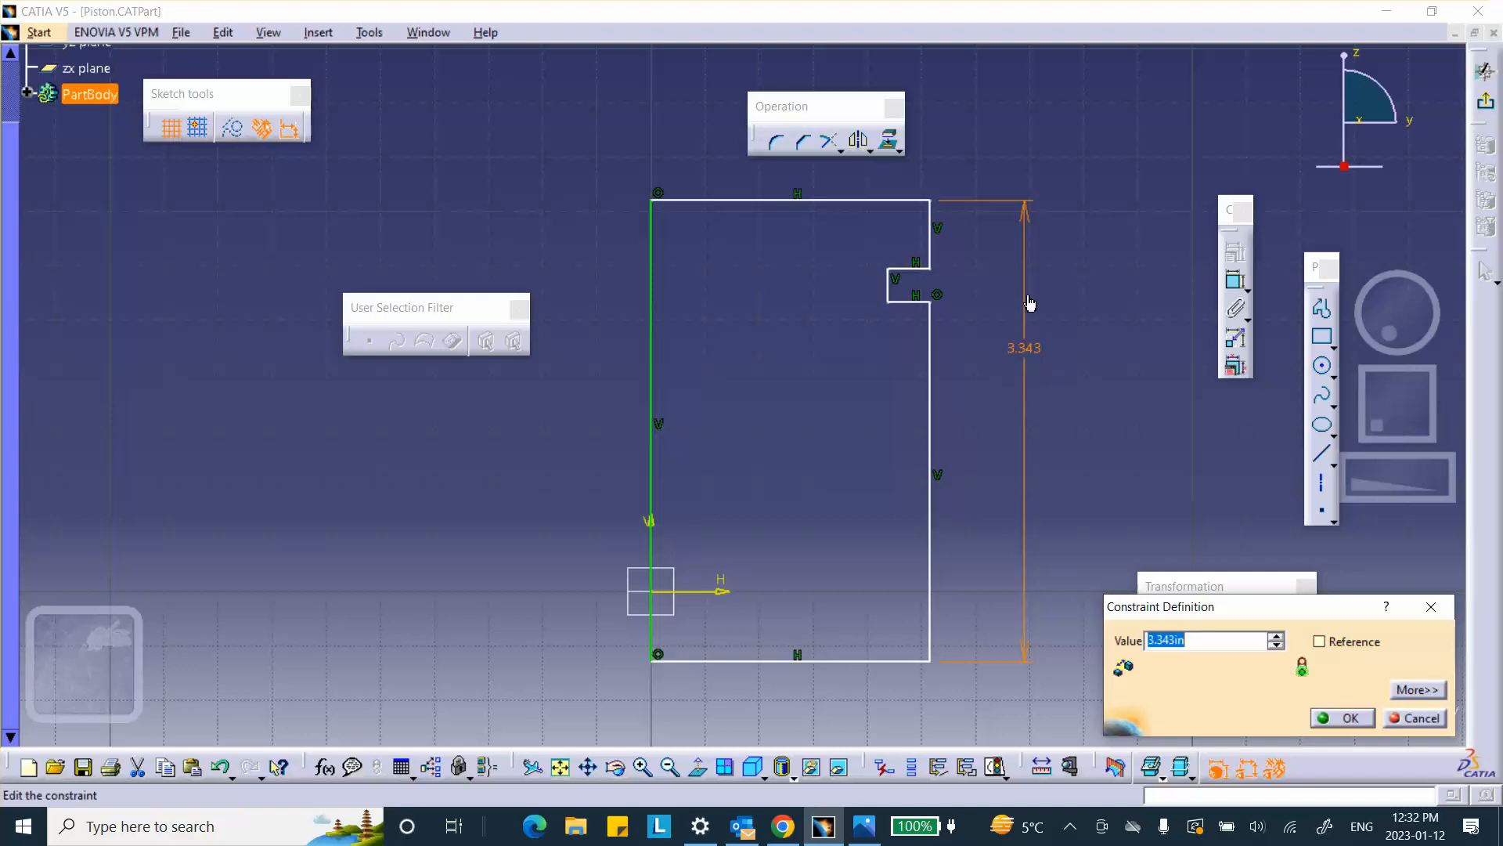
left_click(1416, 718)
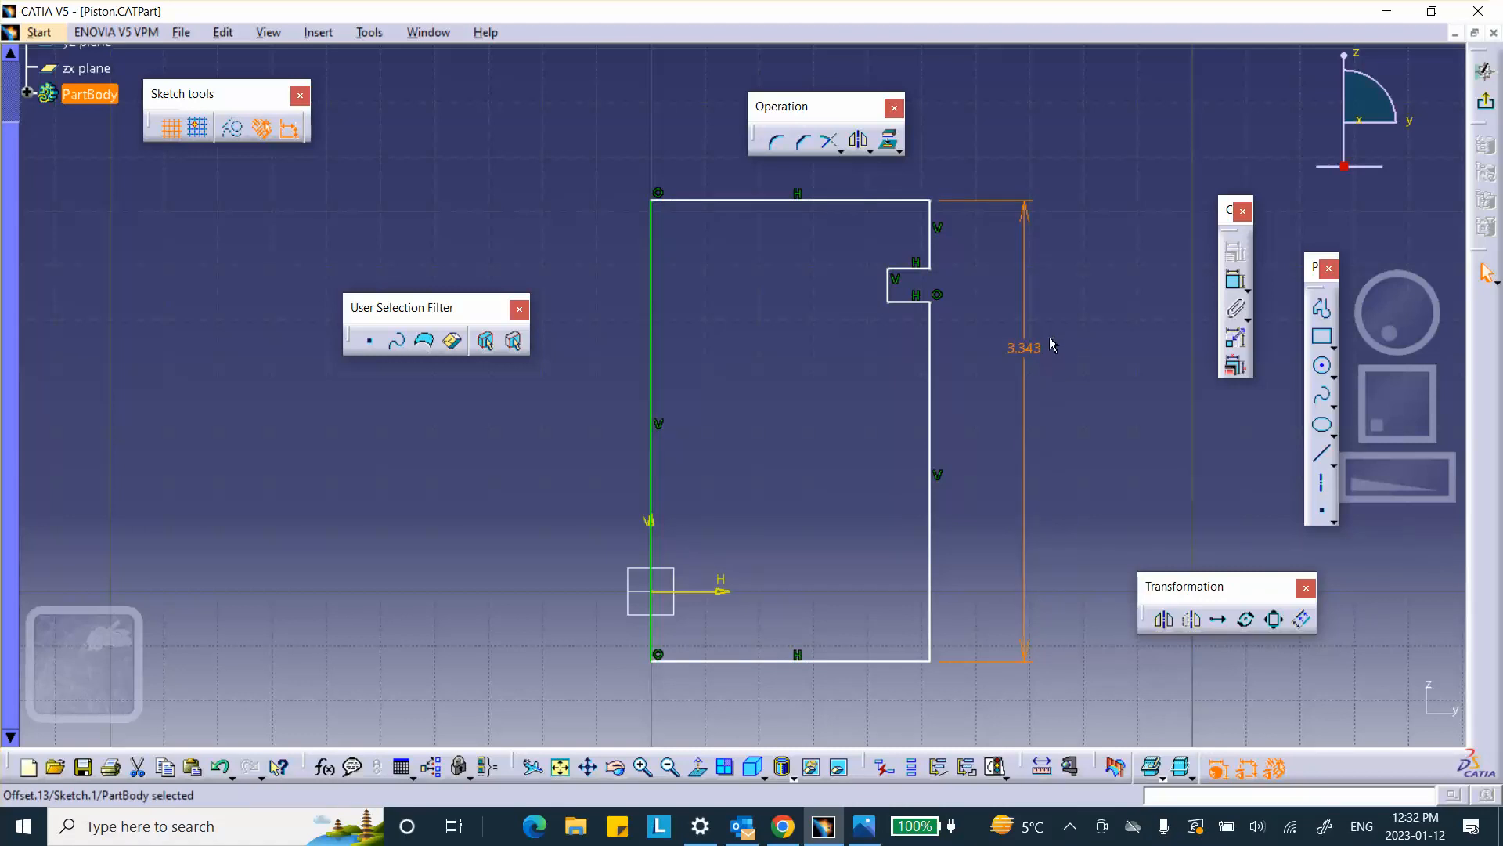
key("Delete")
Dimension the distance from the profile's bottom edge to the groove's upper edge and set it to 3 in.
left_click(1236, 280)
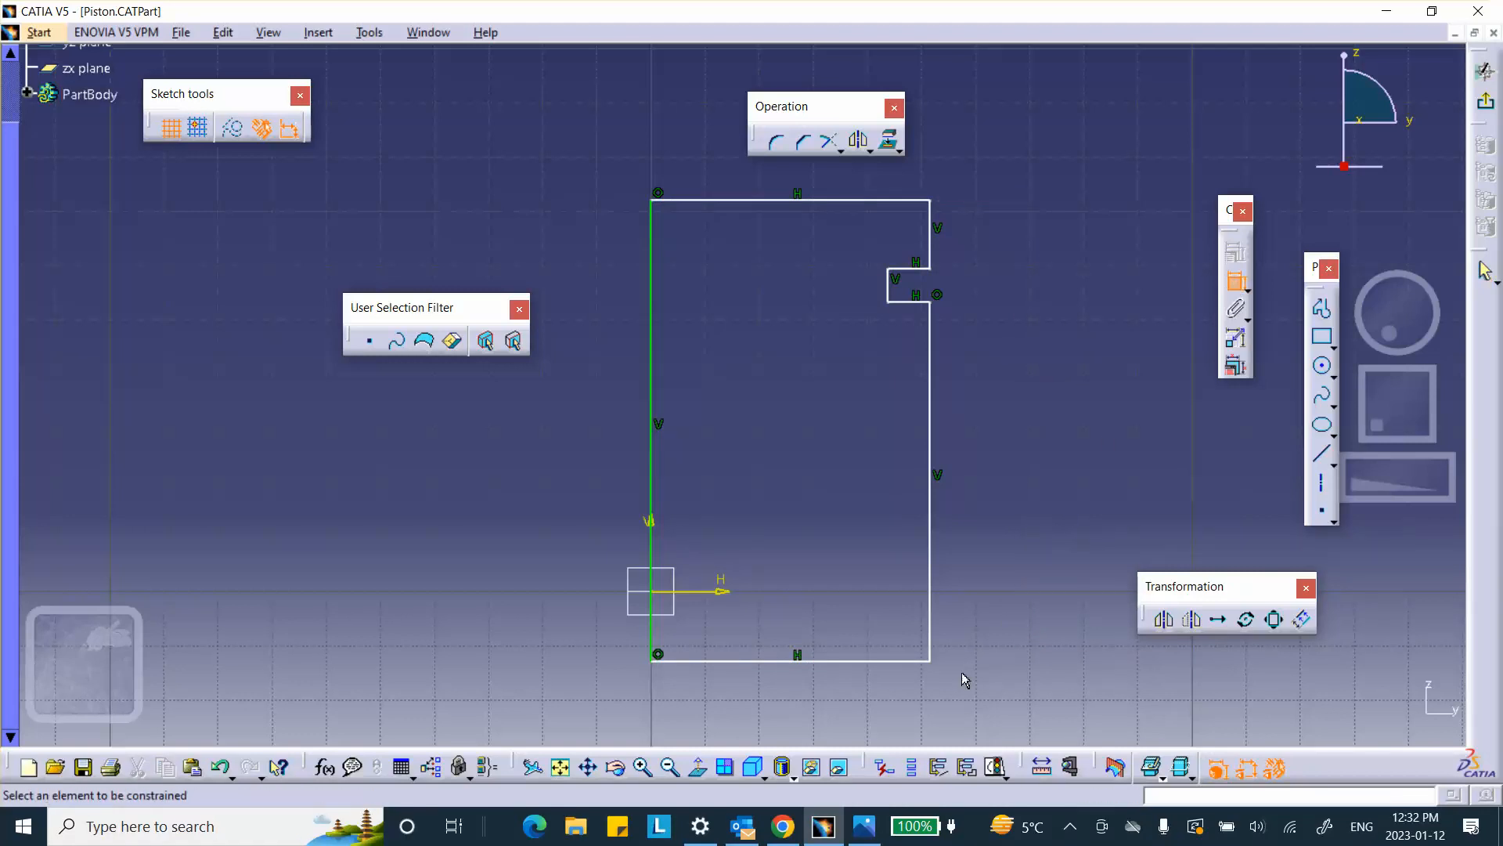
left_click(869, 660)
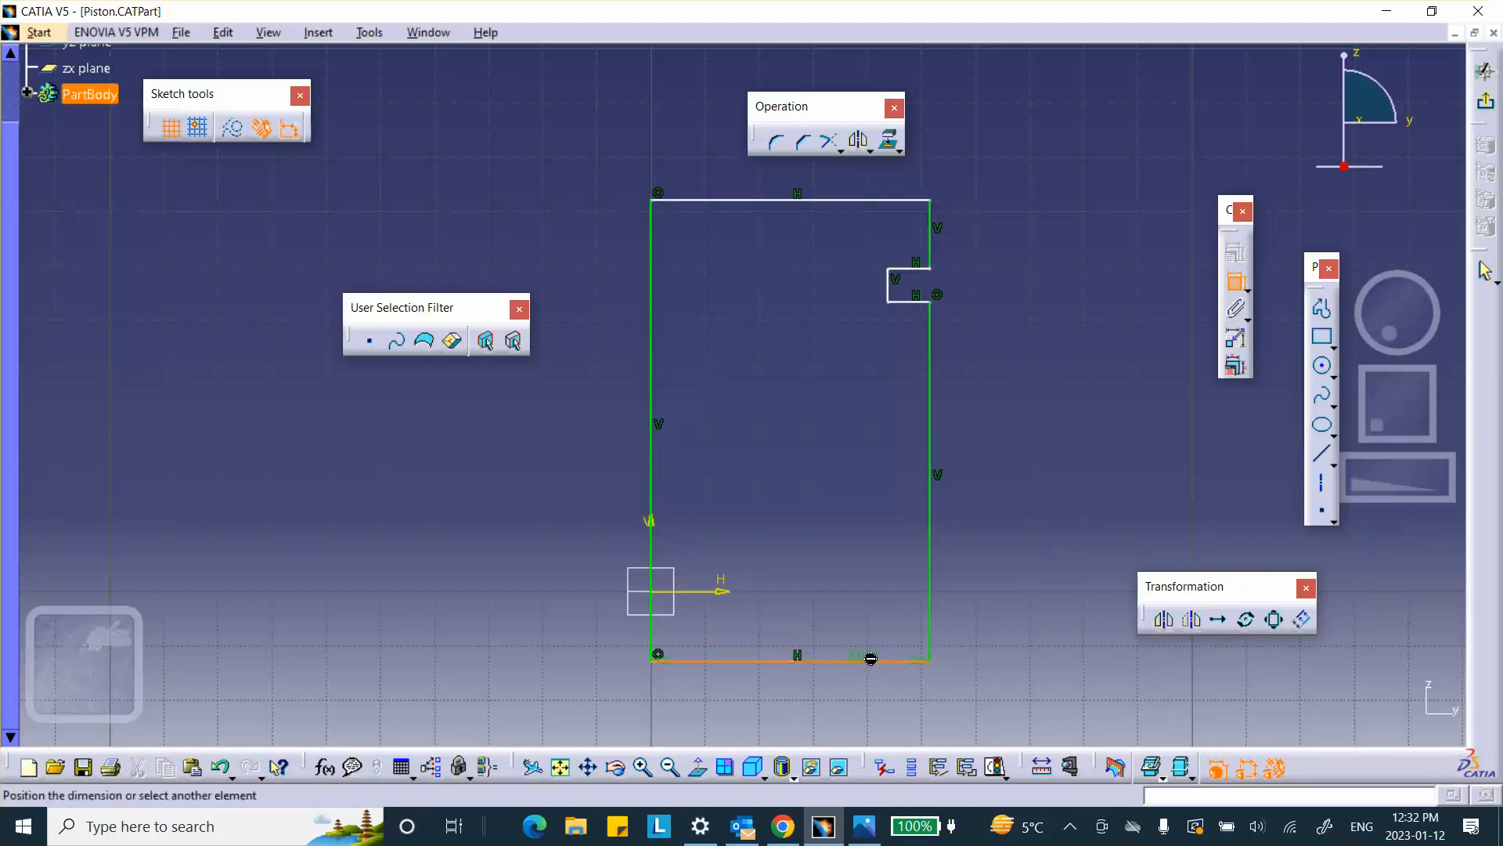
left_click(912, 270)
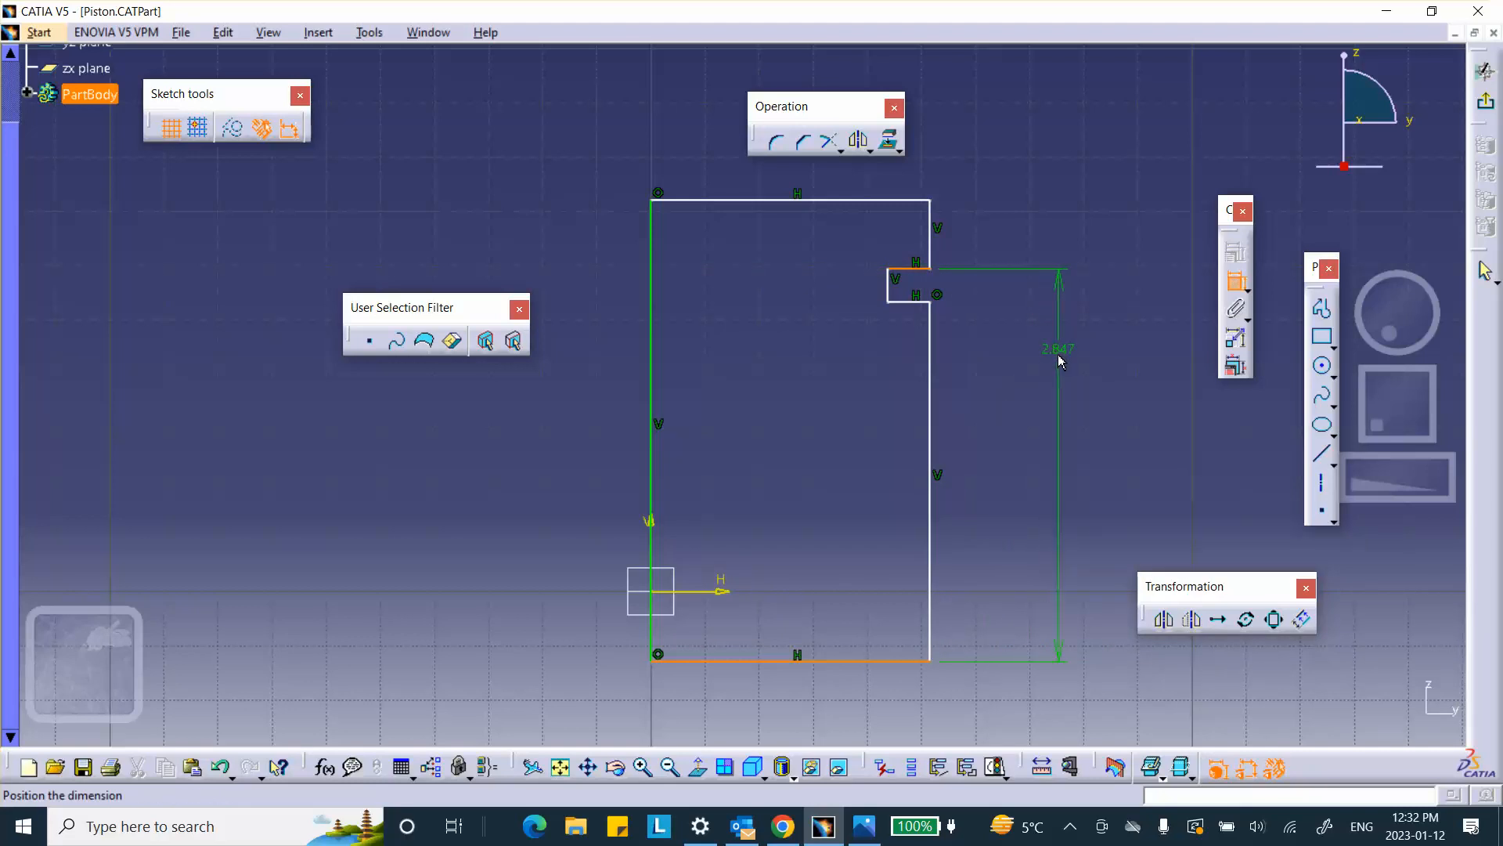
left_click(1041, 358)
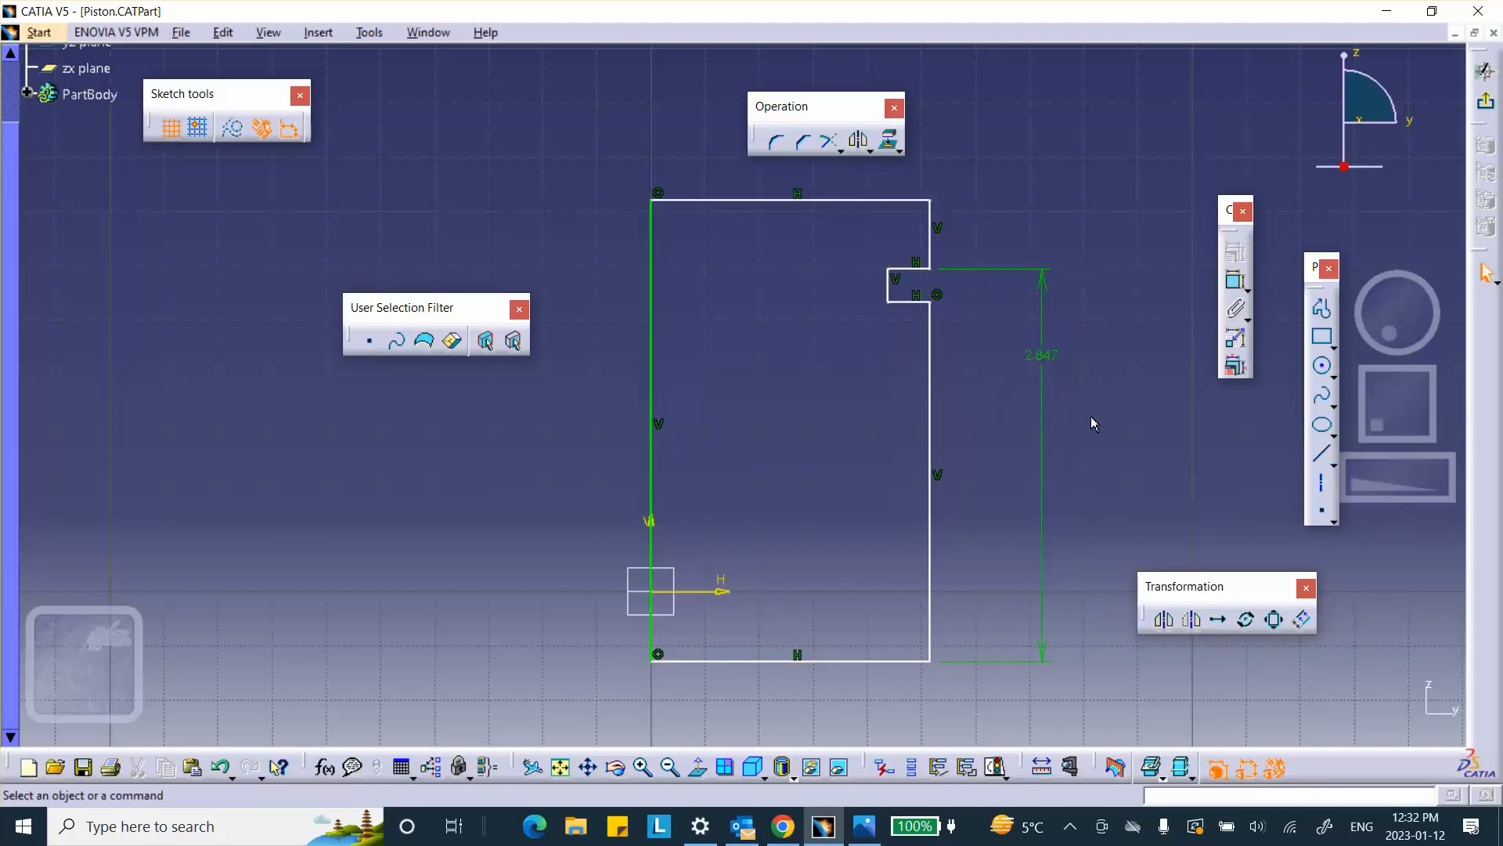
double_click(1041, 354)
type("3")
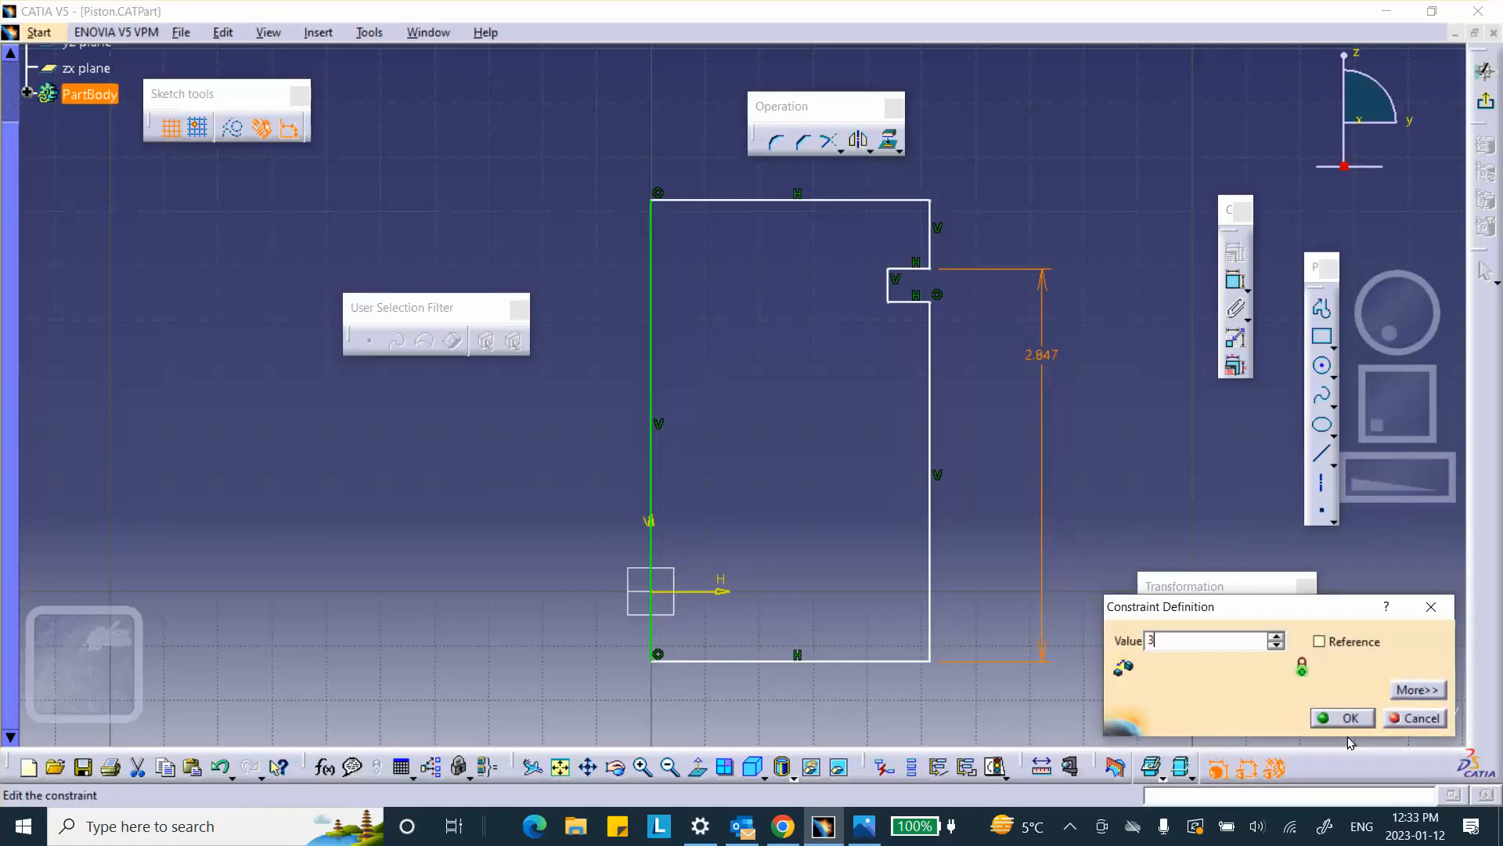
key("Return")
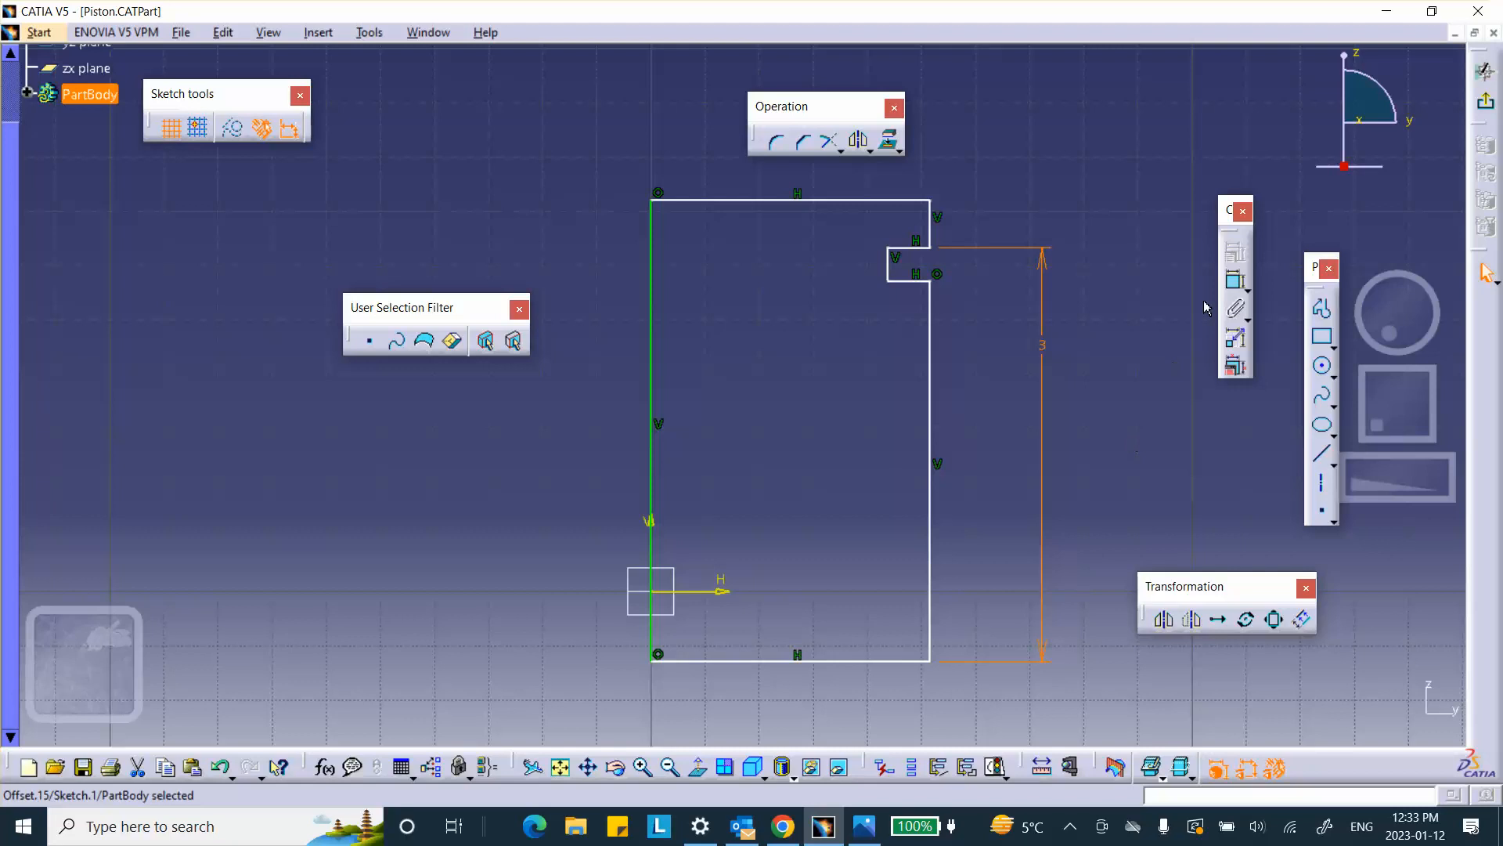
Dimension the groove's height between its upper and lower edges and set it to 0.3 in.
left_click(1235, 280)
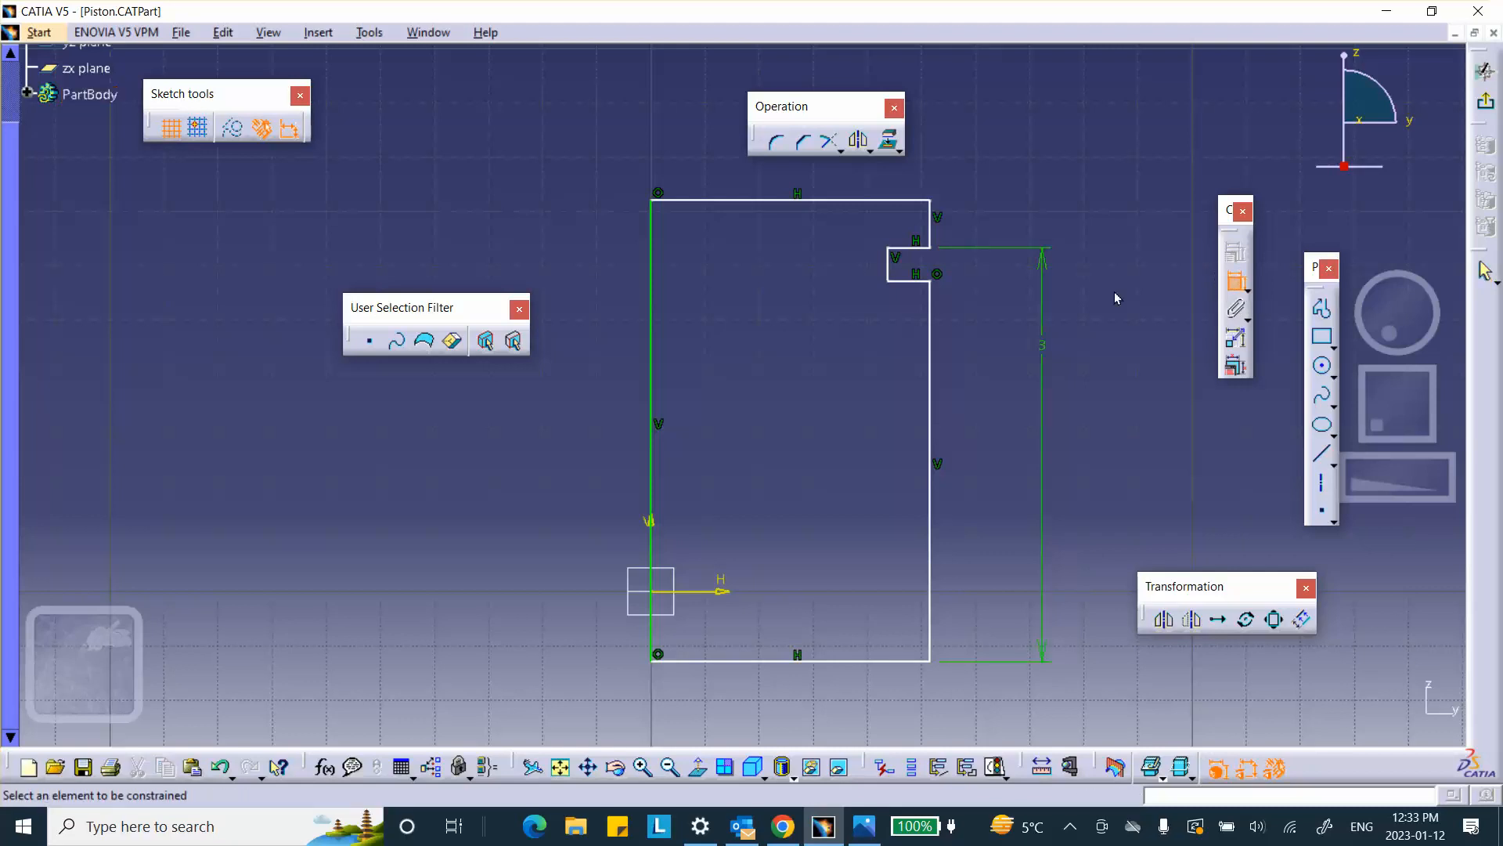
left_click(912, 252)
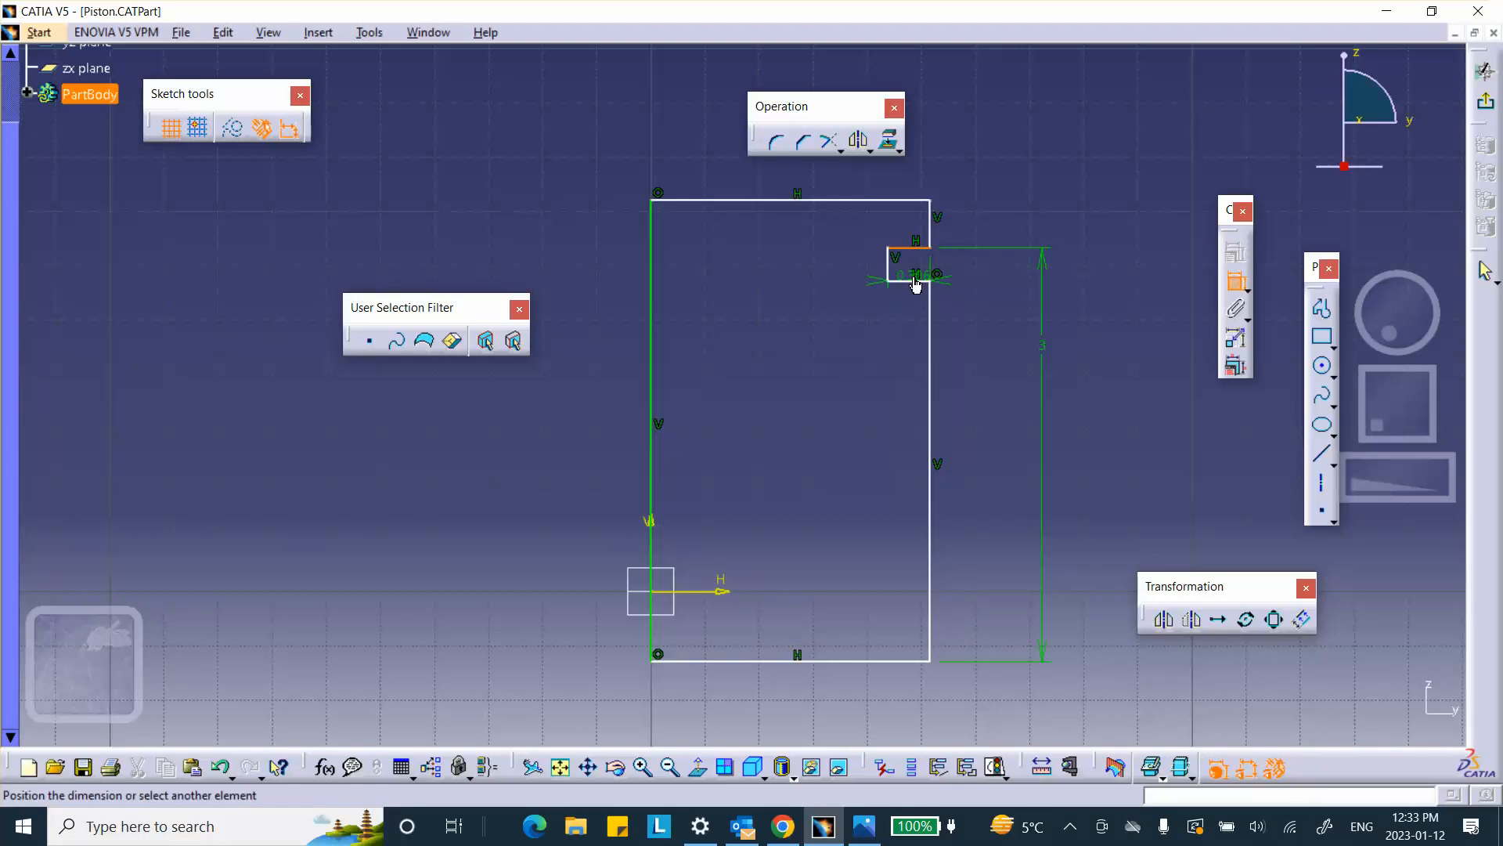
left_click(923, 280)
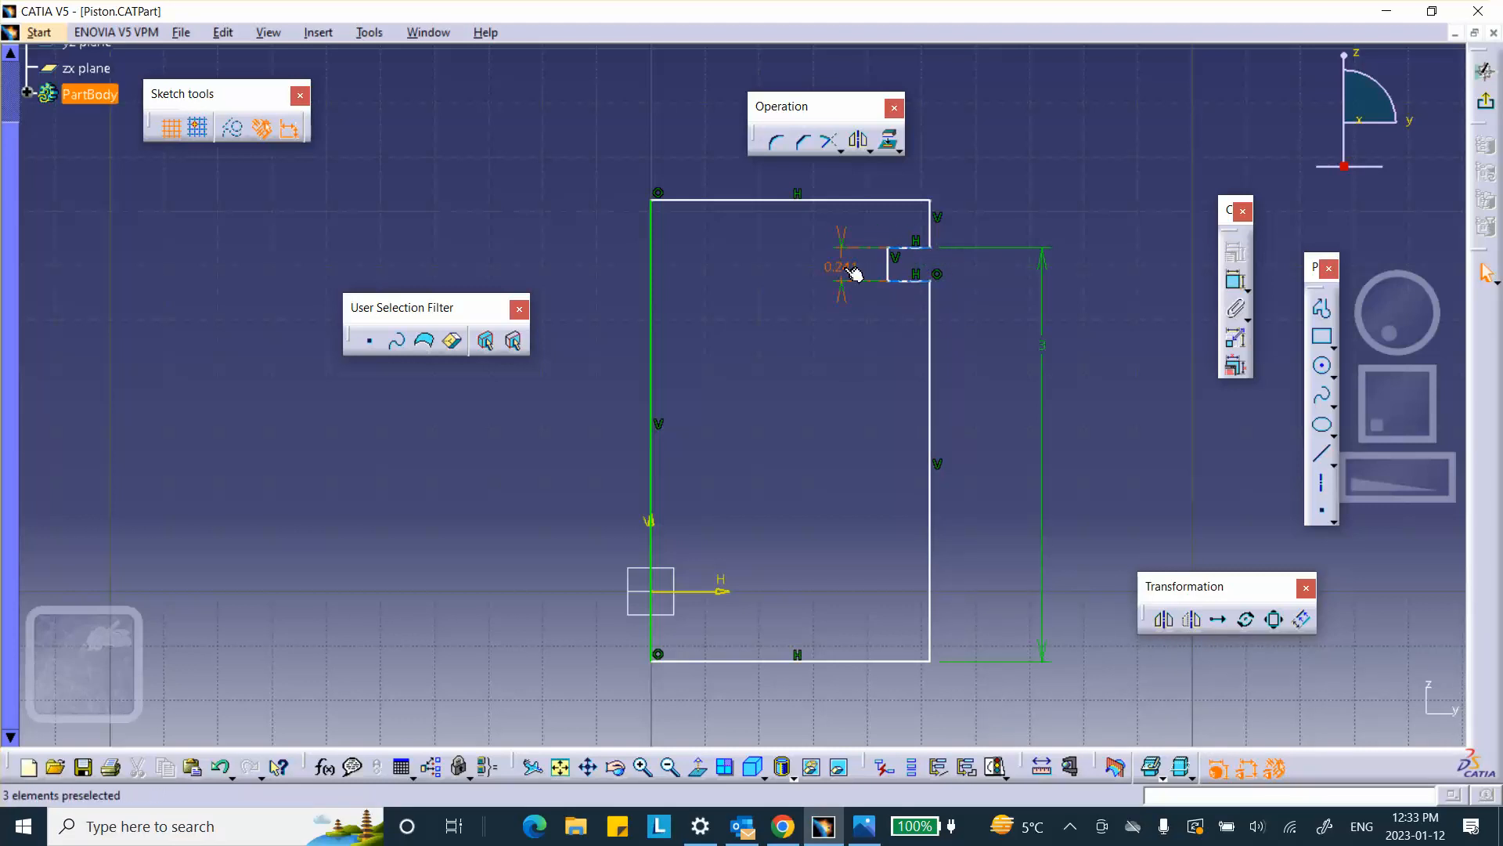
left_click(854, 273)
double_click(841, 267)
type(".3")
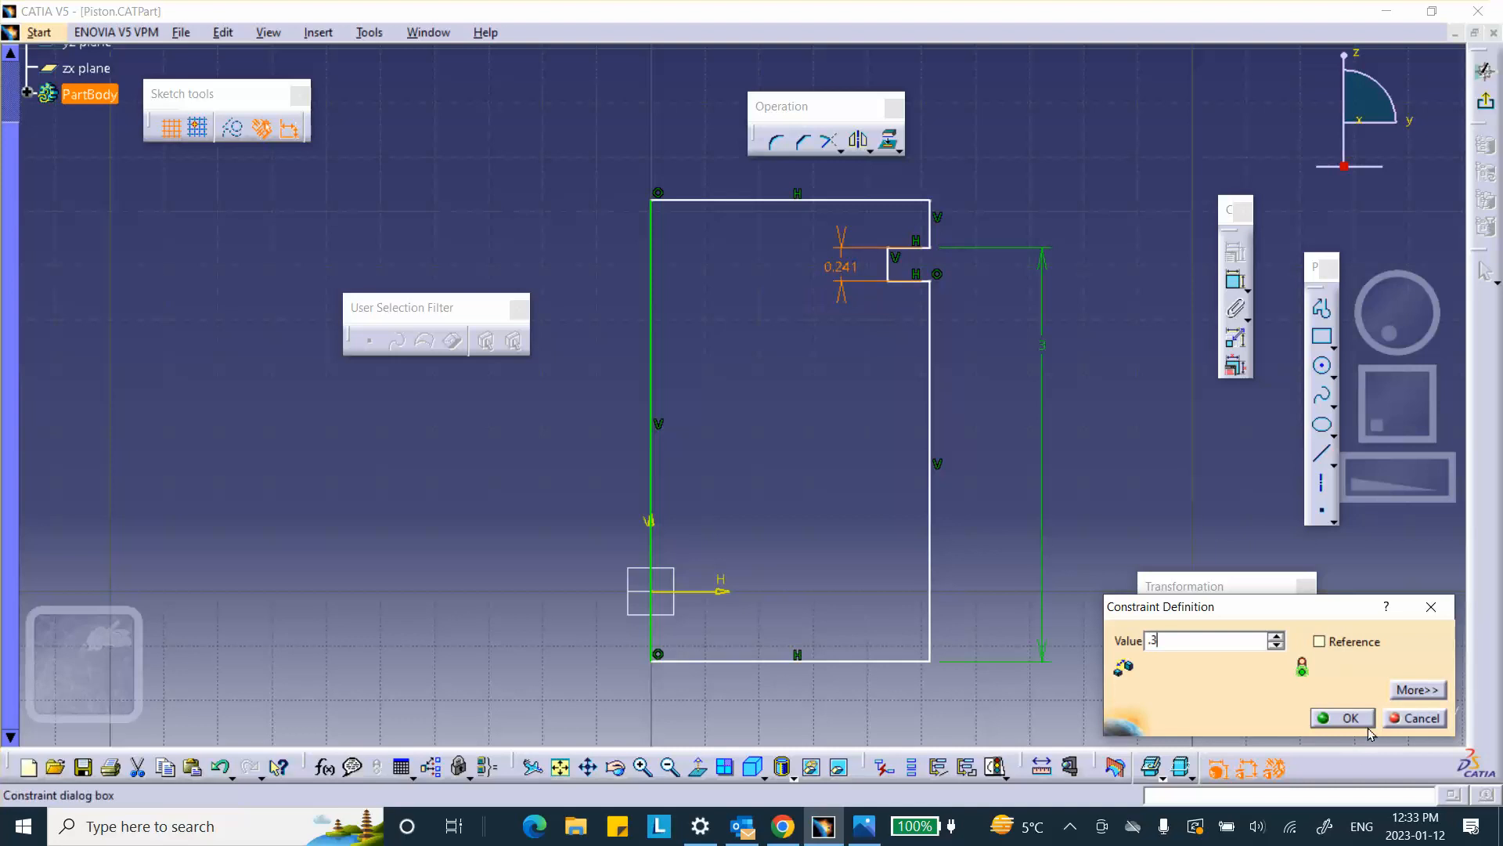
key("Return")
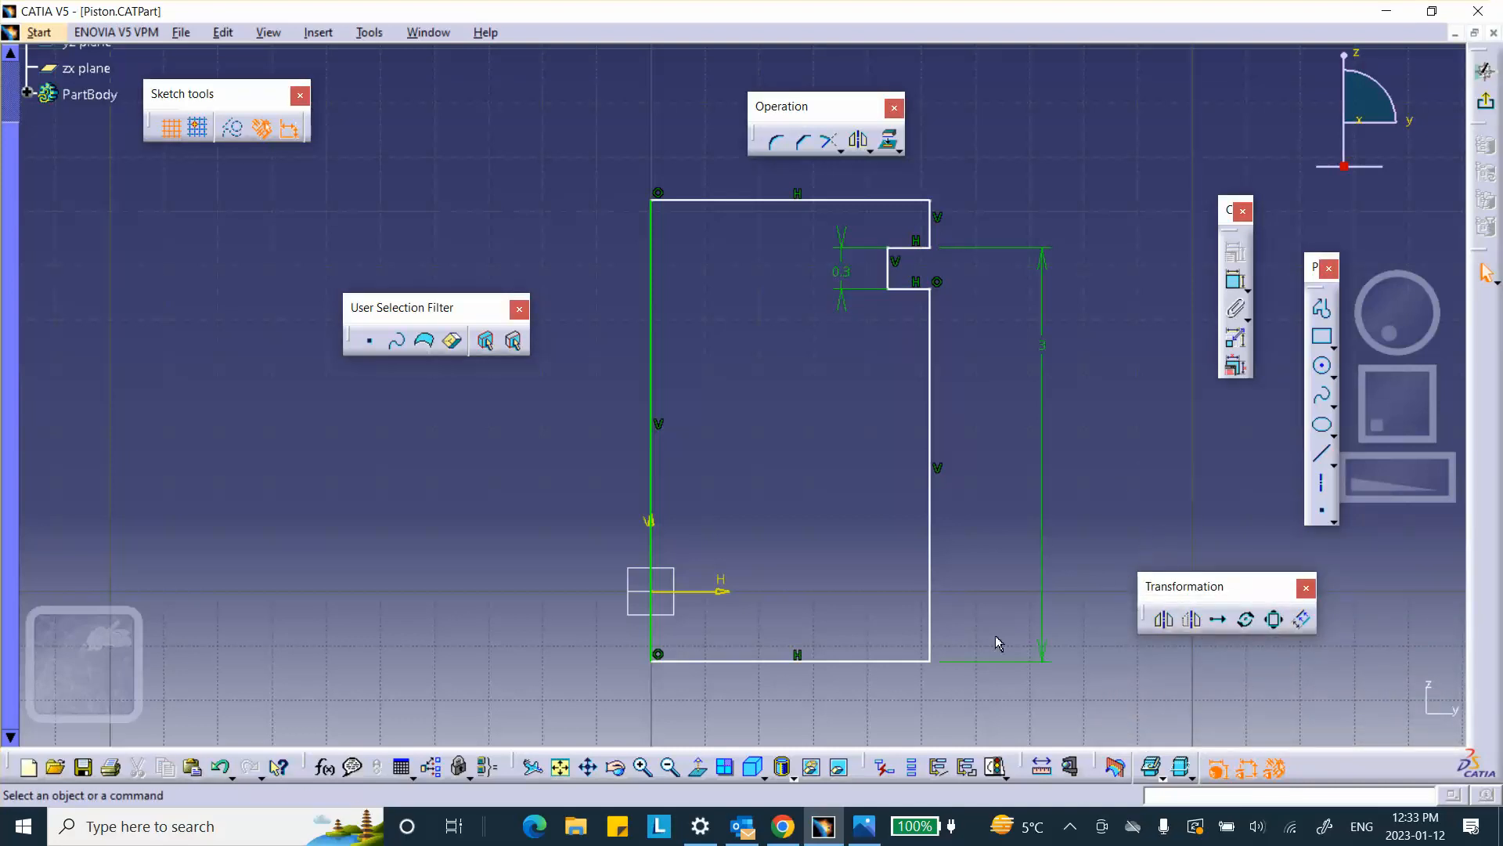
Dimension the length of the profile's bottom edge and set it to 2 in.
left_click(1236, 282)
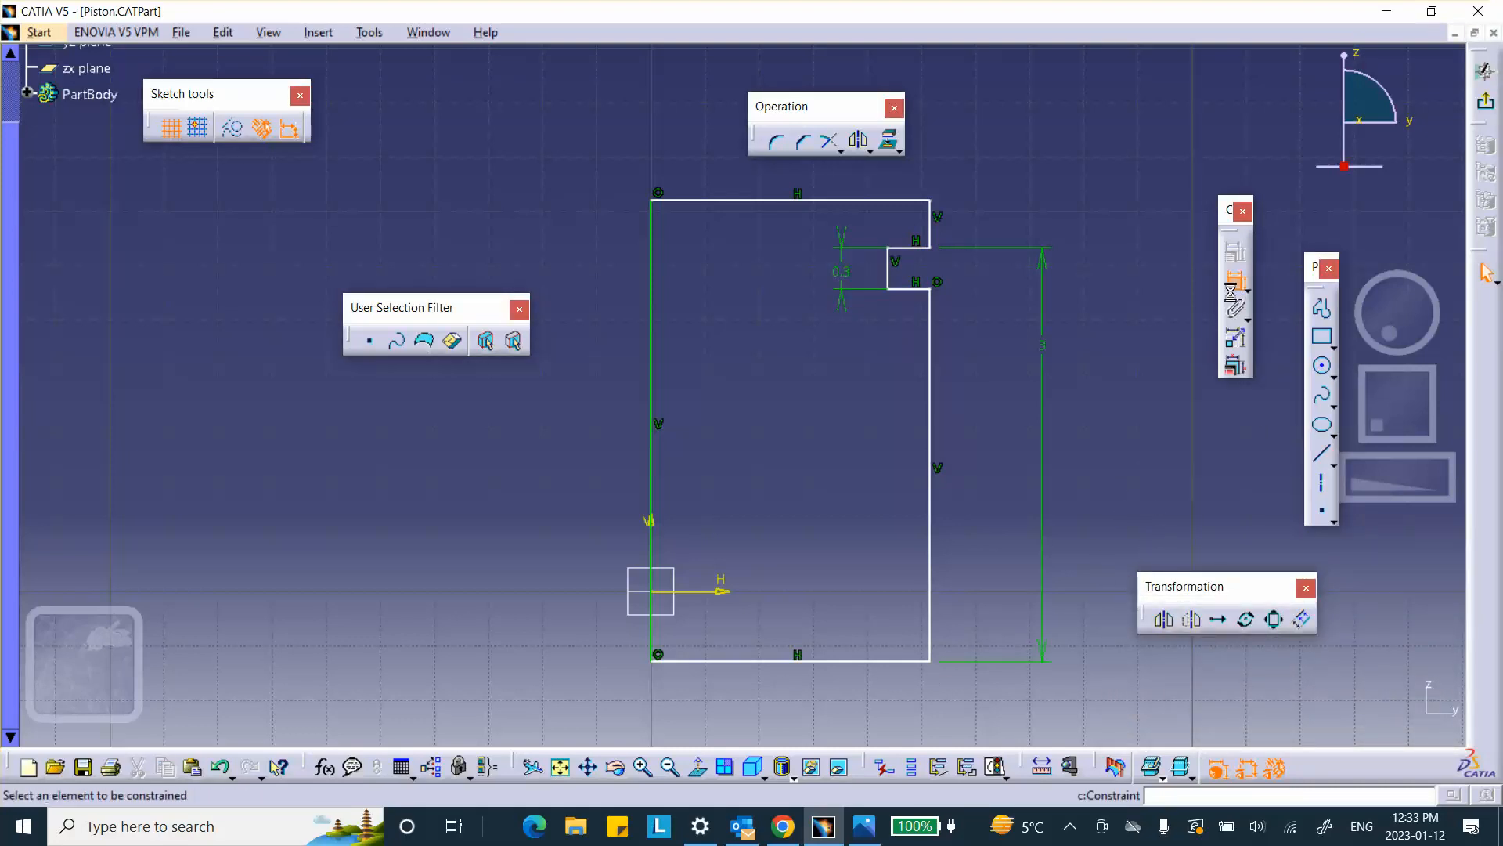
left_click(809, 662)
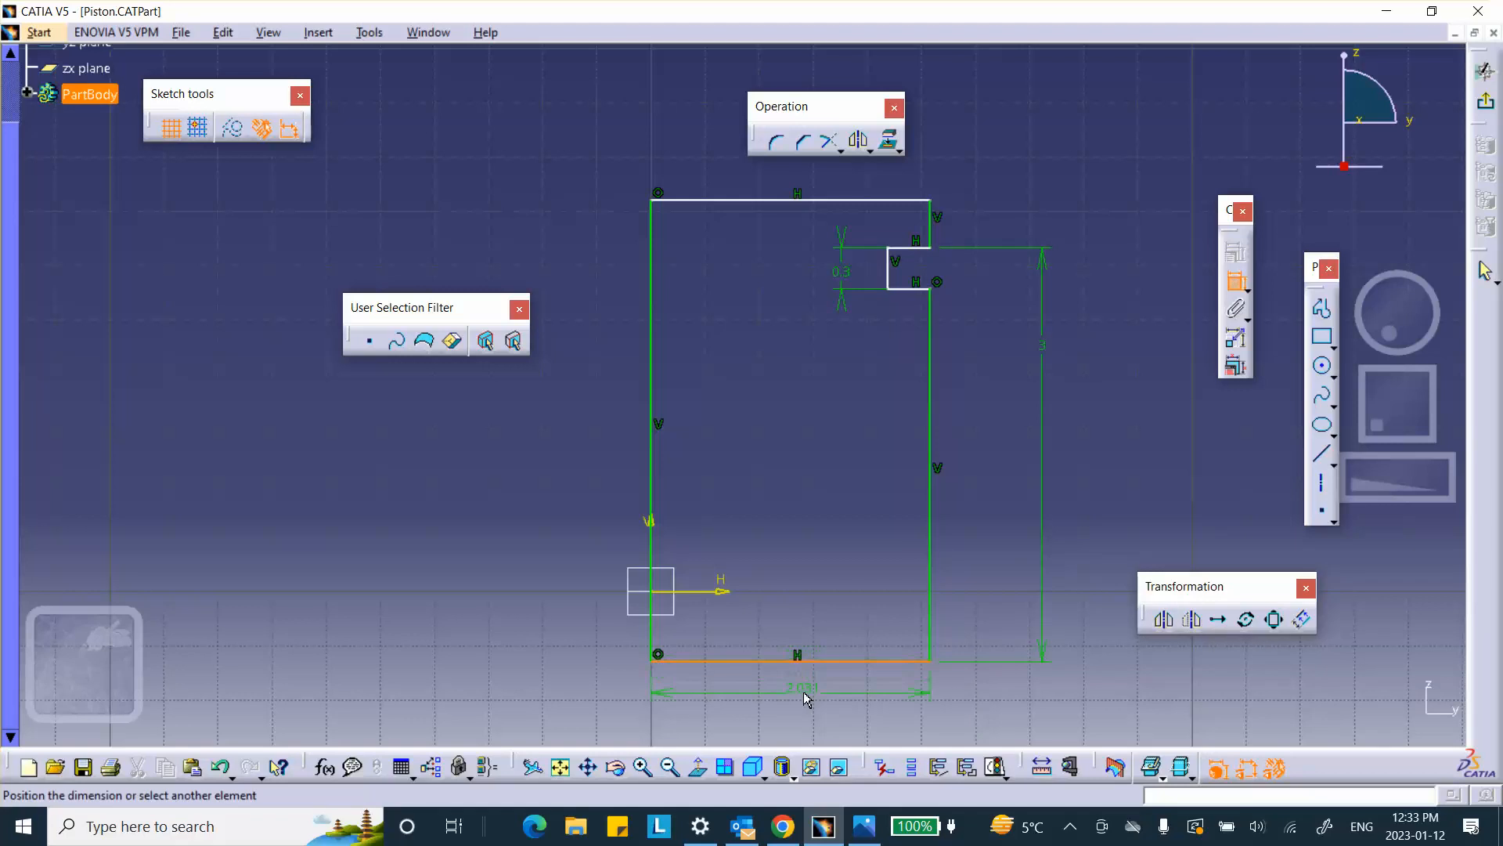
double_click(814, 694)
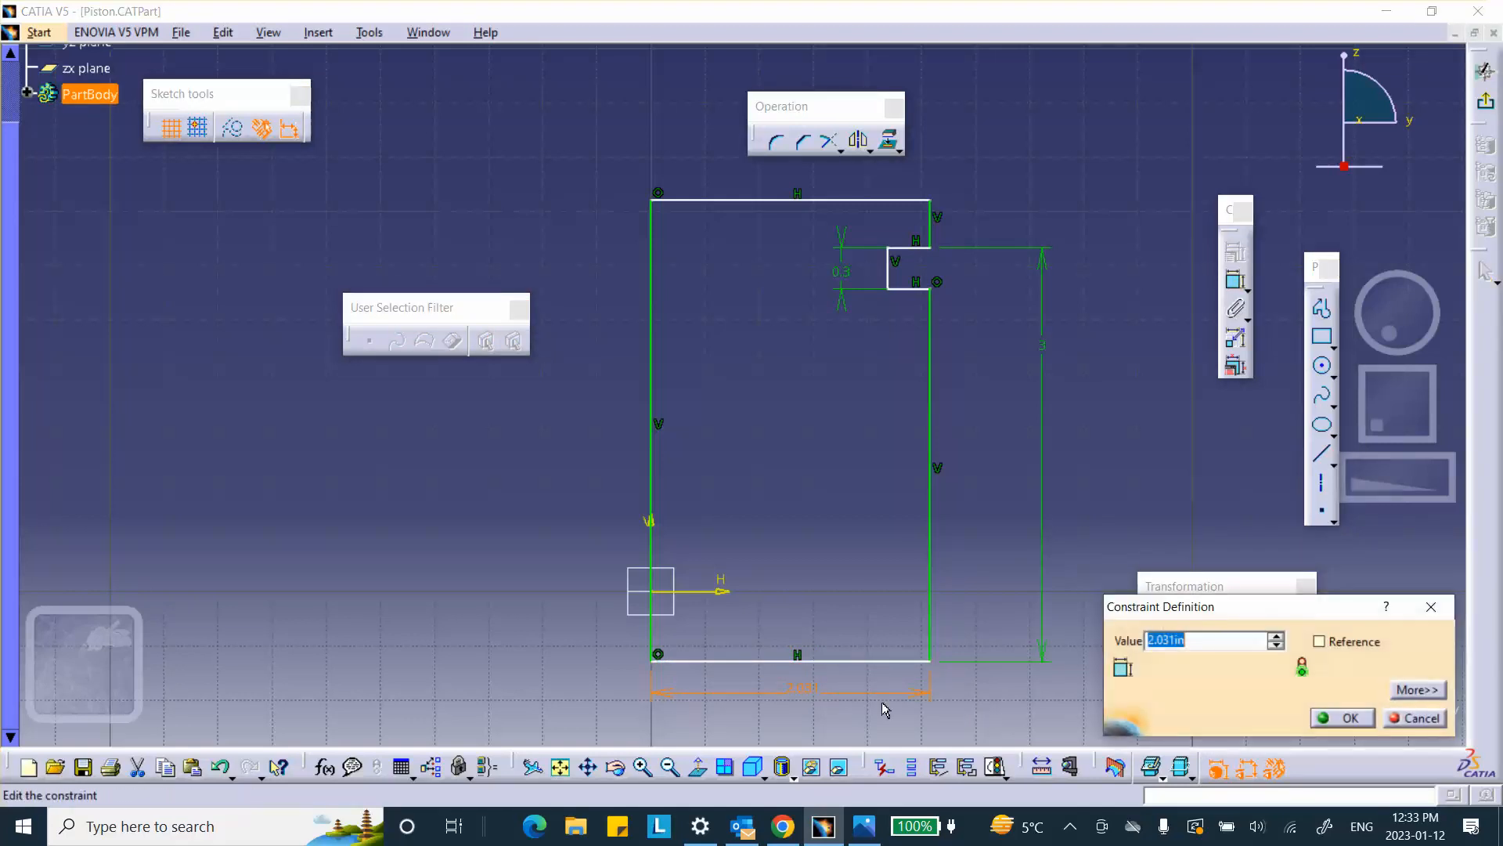
type("2")
left_click(1346, 718)
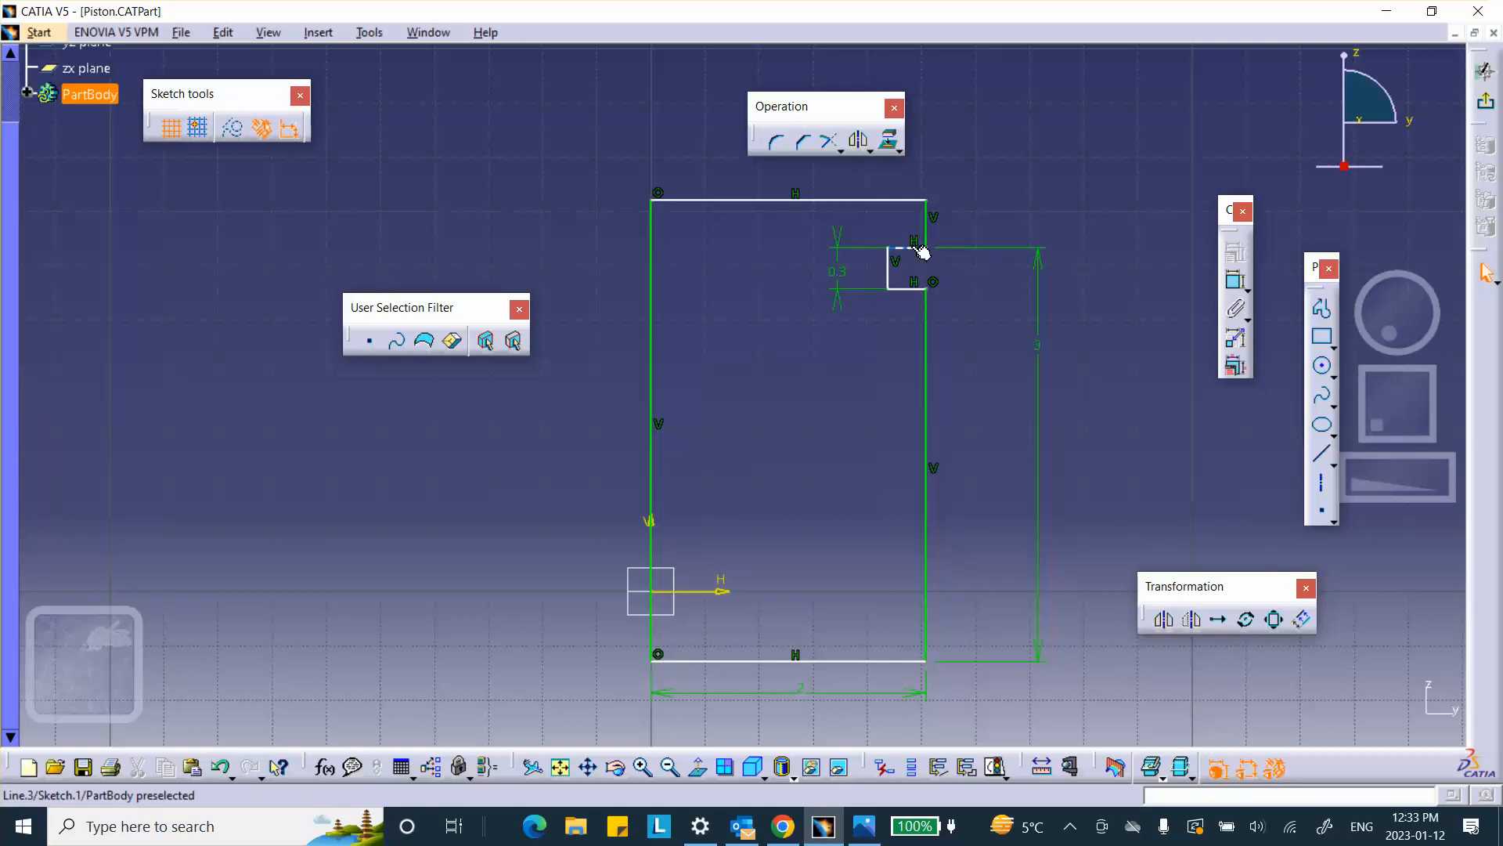
Dimension the depth of the groove along its upper edge and set it to 0.3 in.
left_click(1235, 280)
left_click(924, 257)
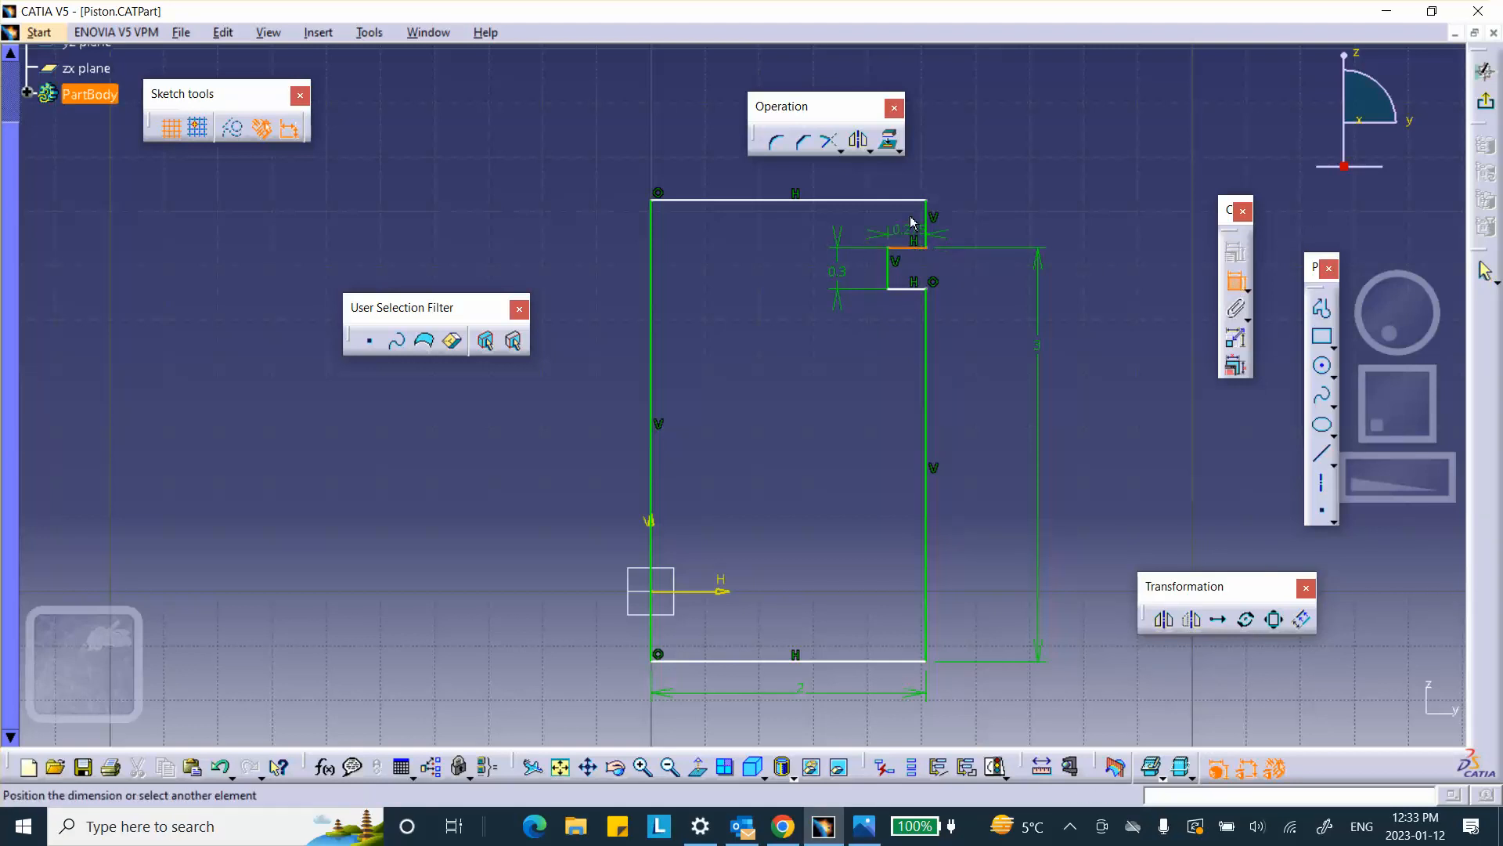
left_click(912, 177)
left_click(914, 174)
double_click(914, 173)
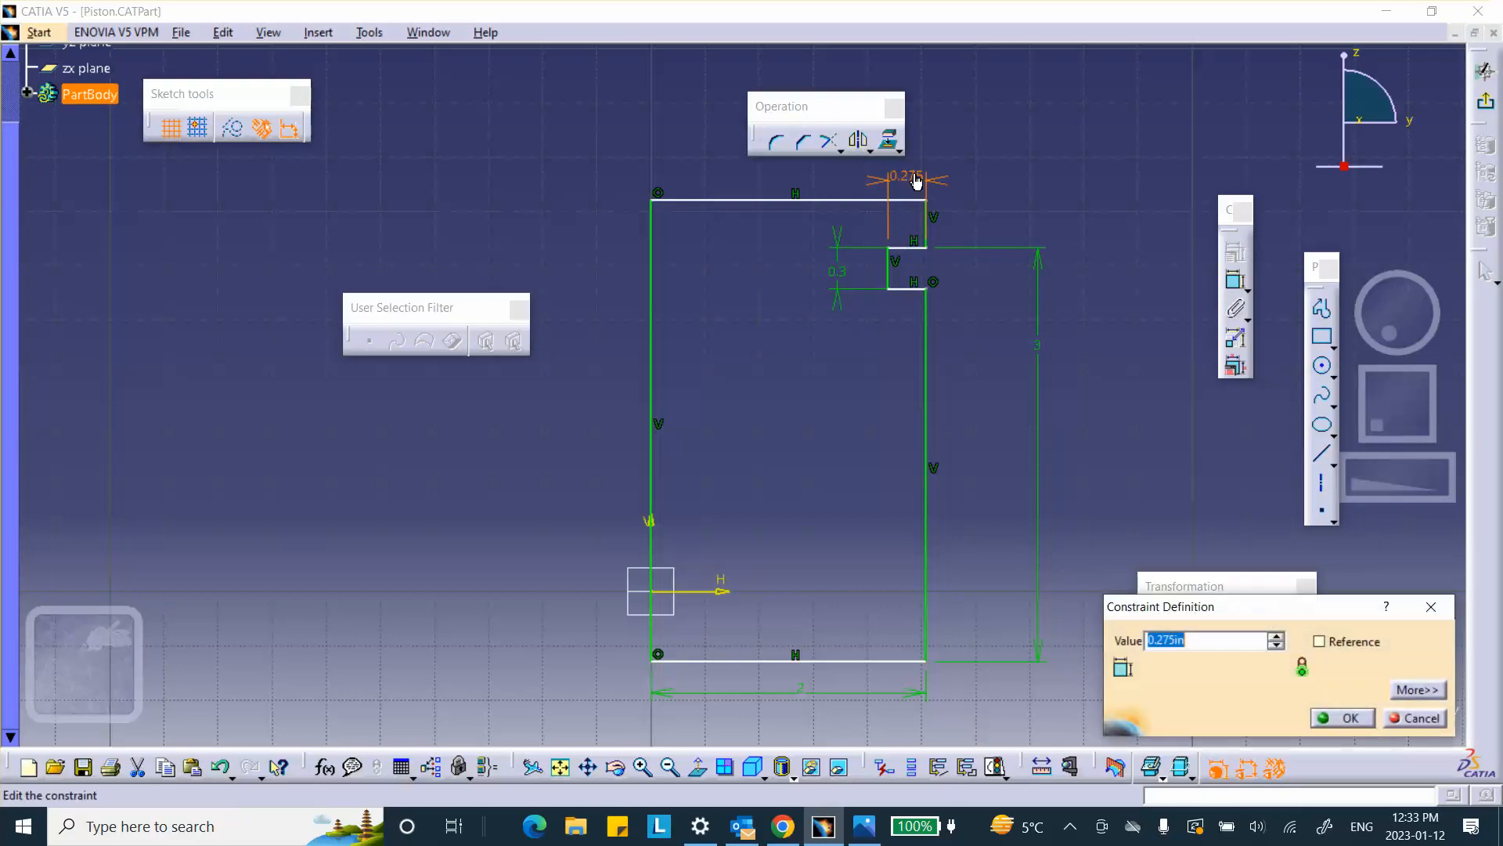
type(".3")
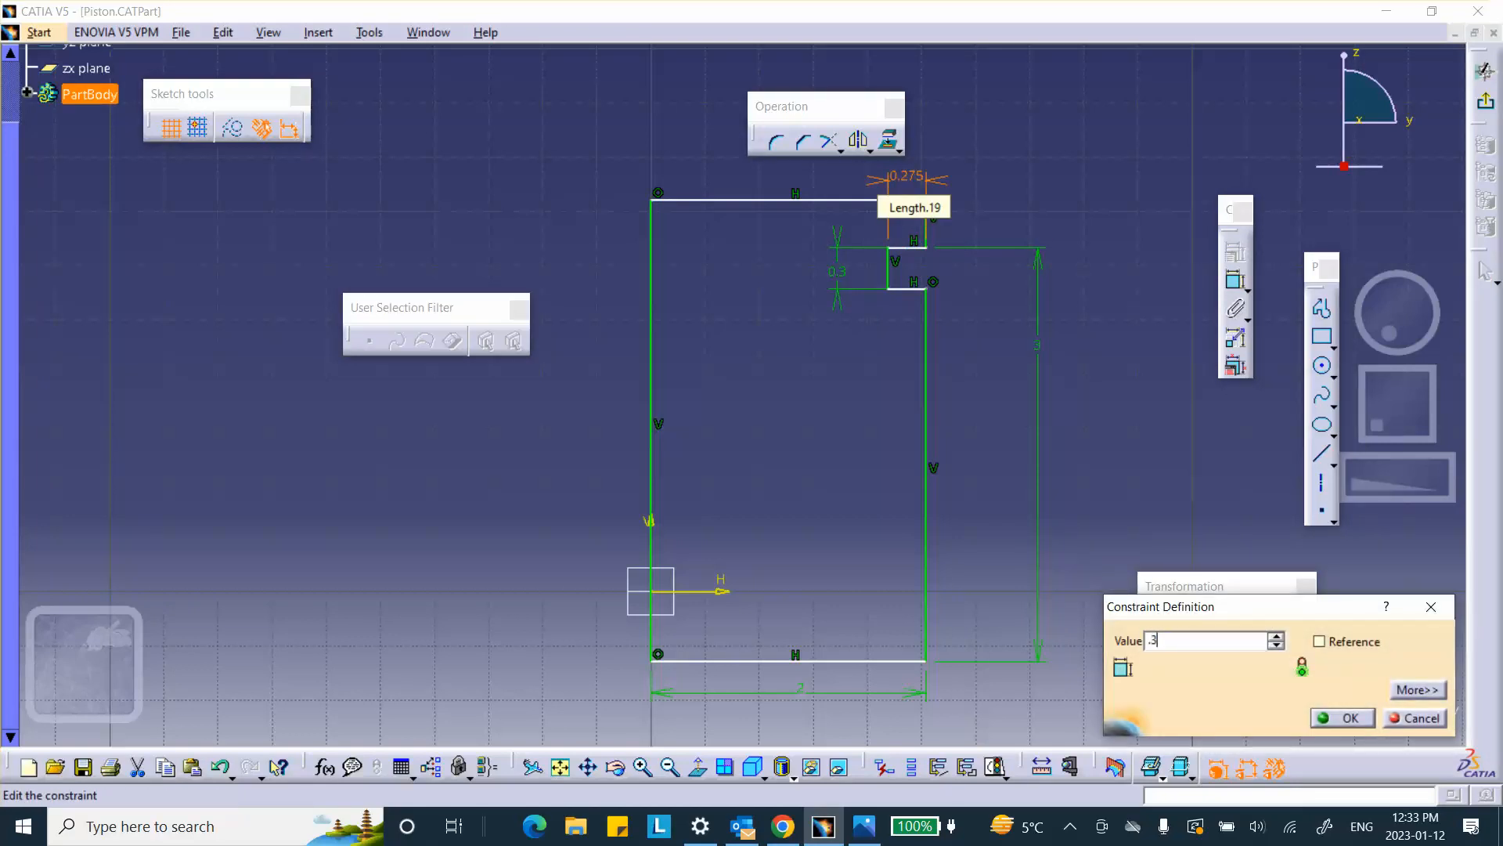
left_click(1343, 720)
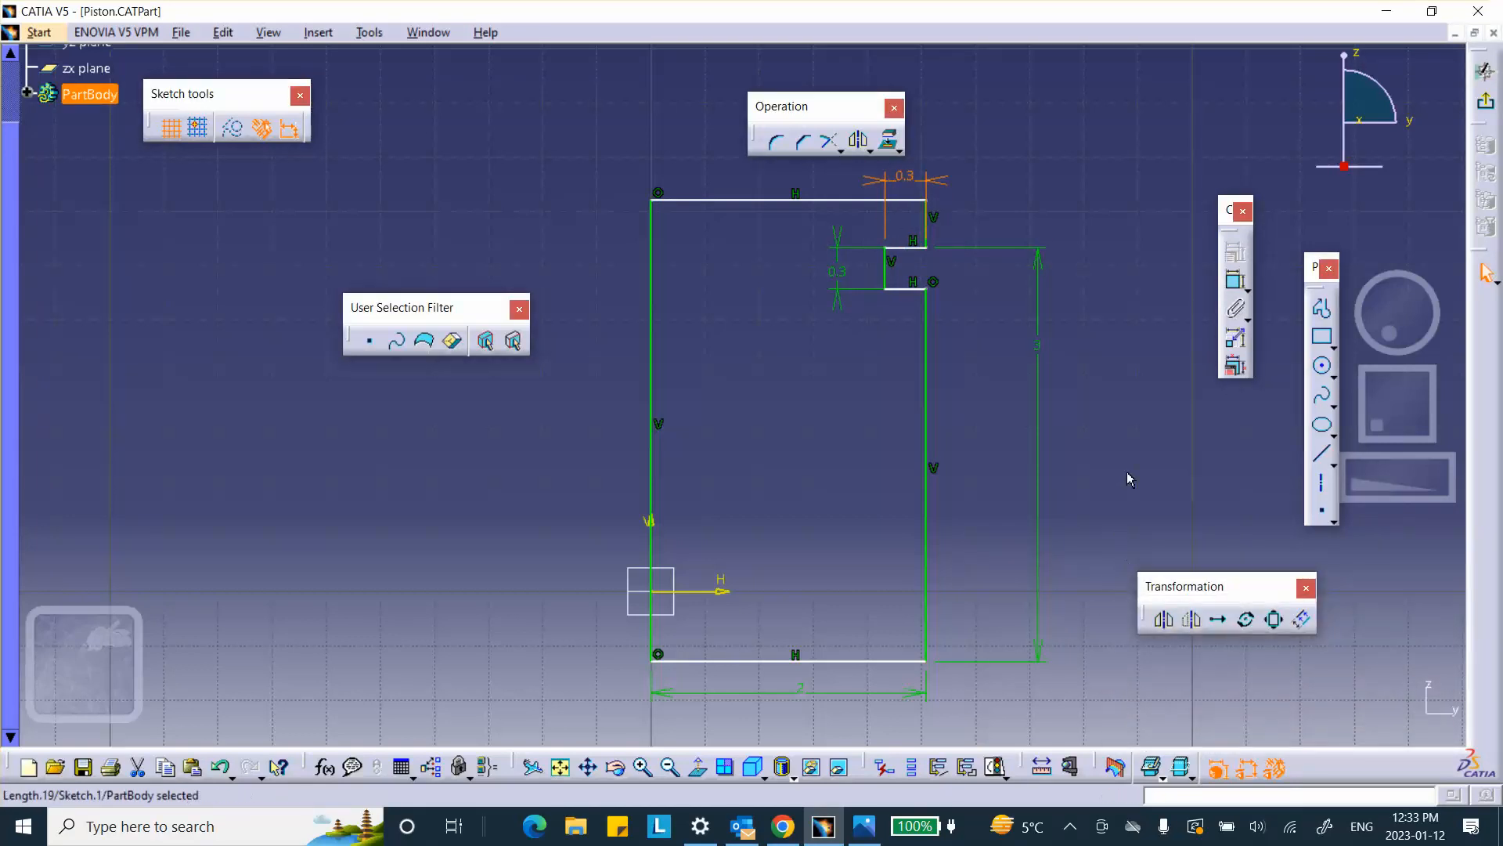
Check the dome in the reference drawing and sketch a three-point arc from the profile's outer top corner to the vertical axis above the top edge.
left_click(861, 815)
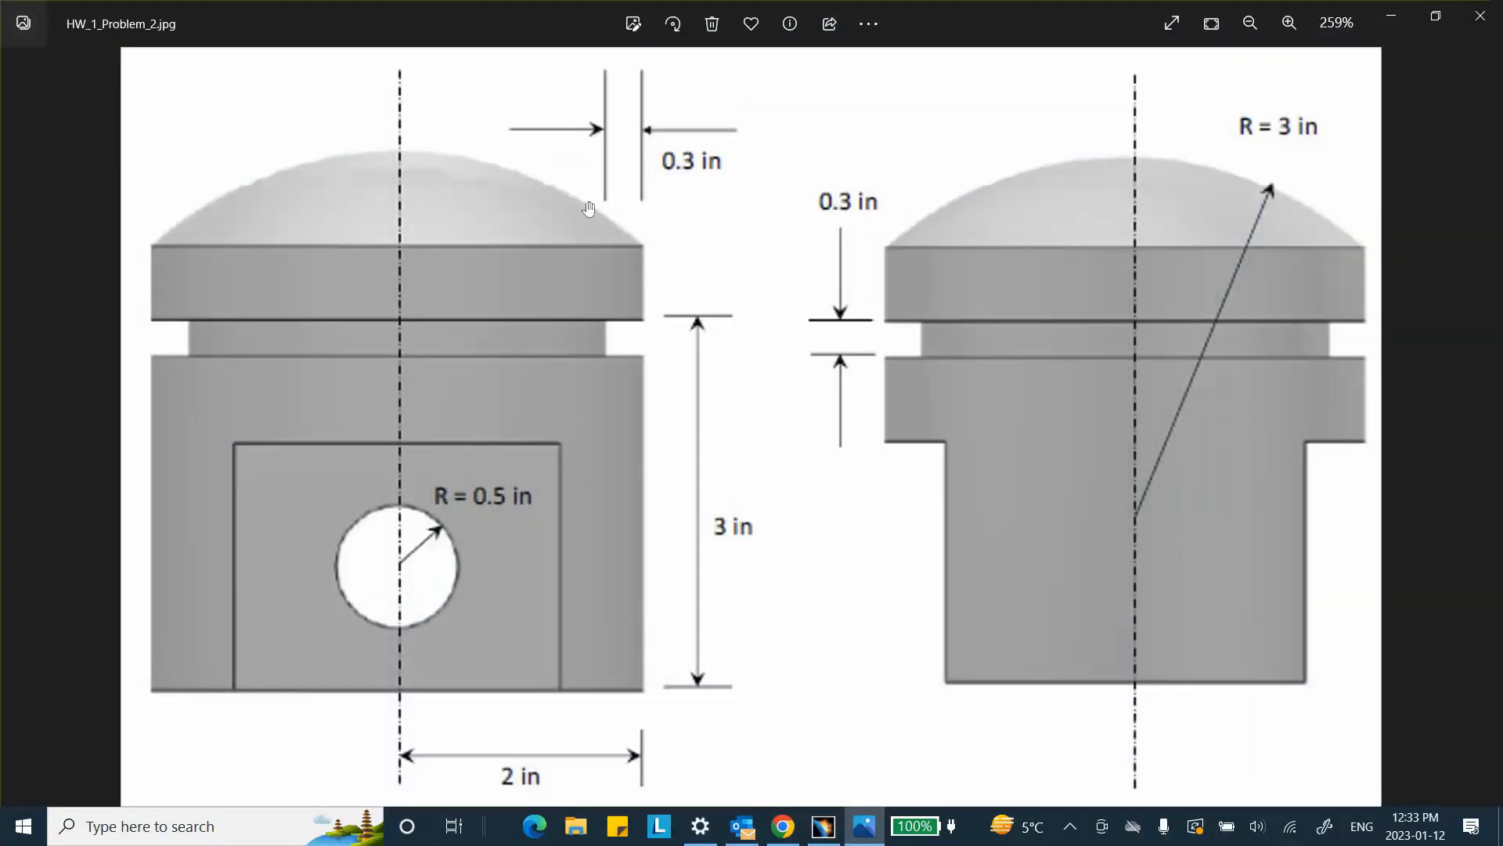
left_click(1395, 15)
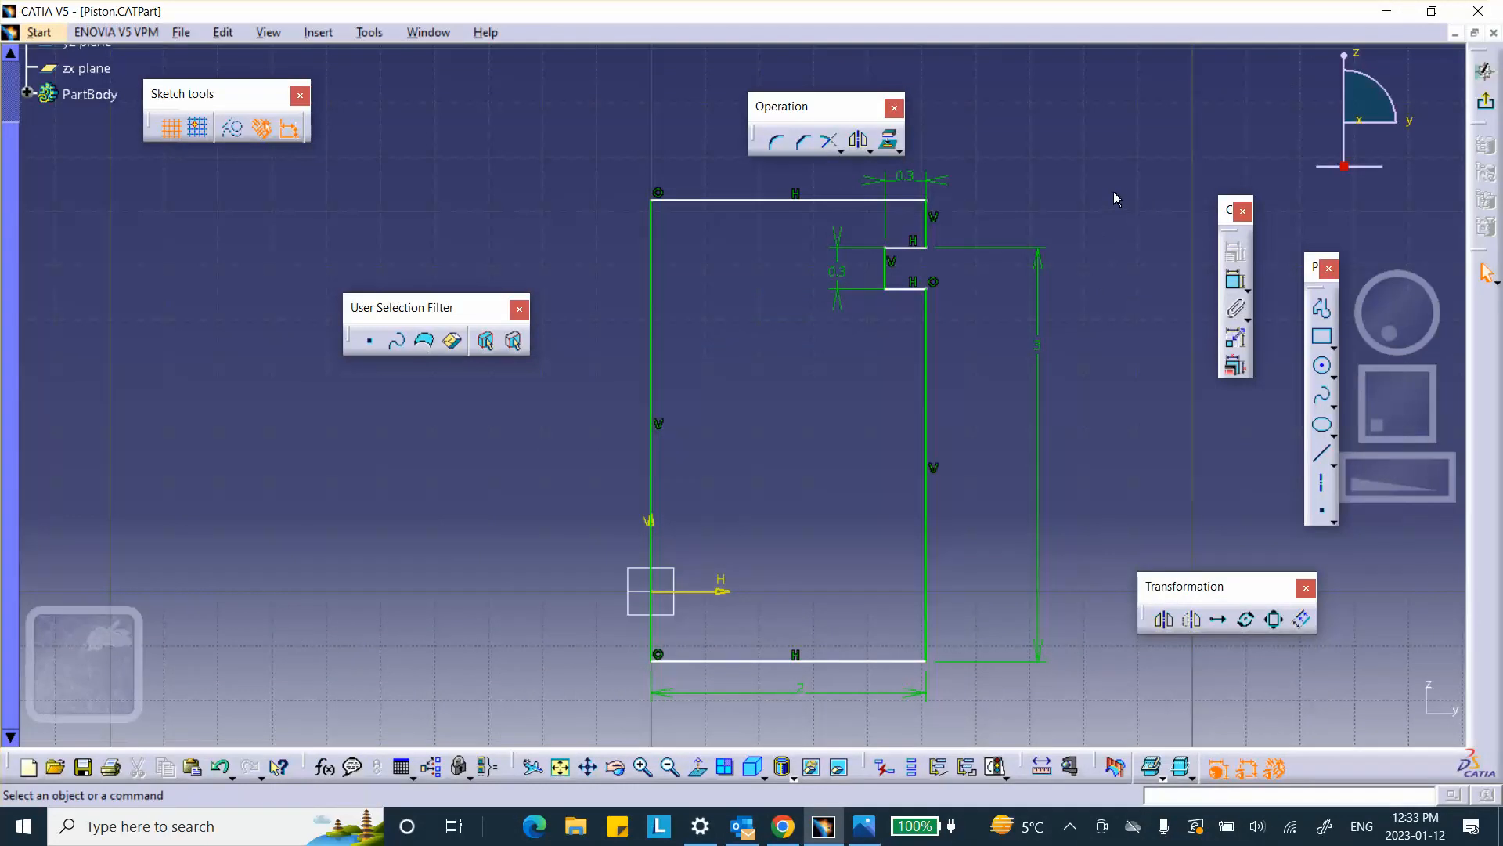
middle_click_drag(802, 220, 825, 293)
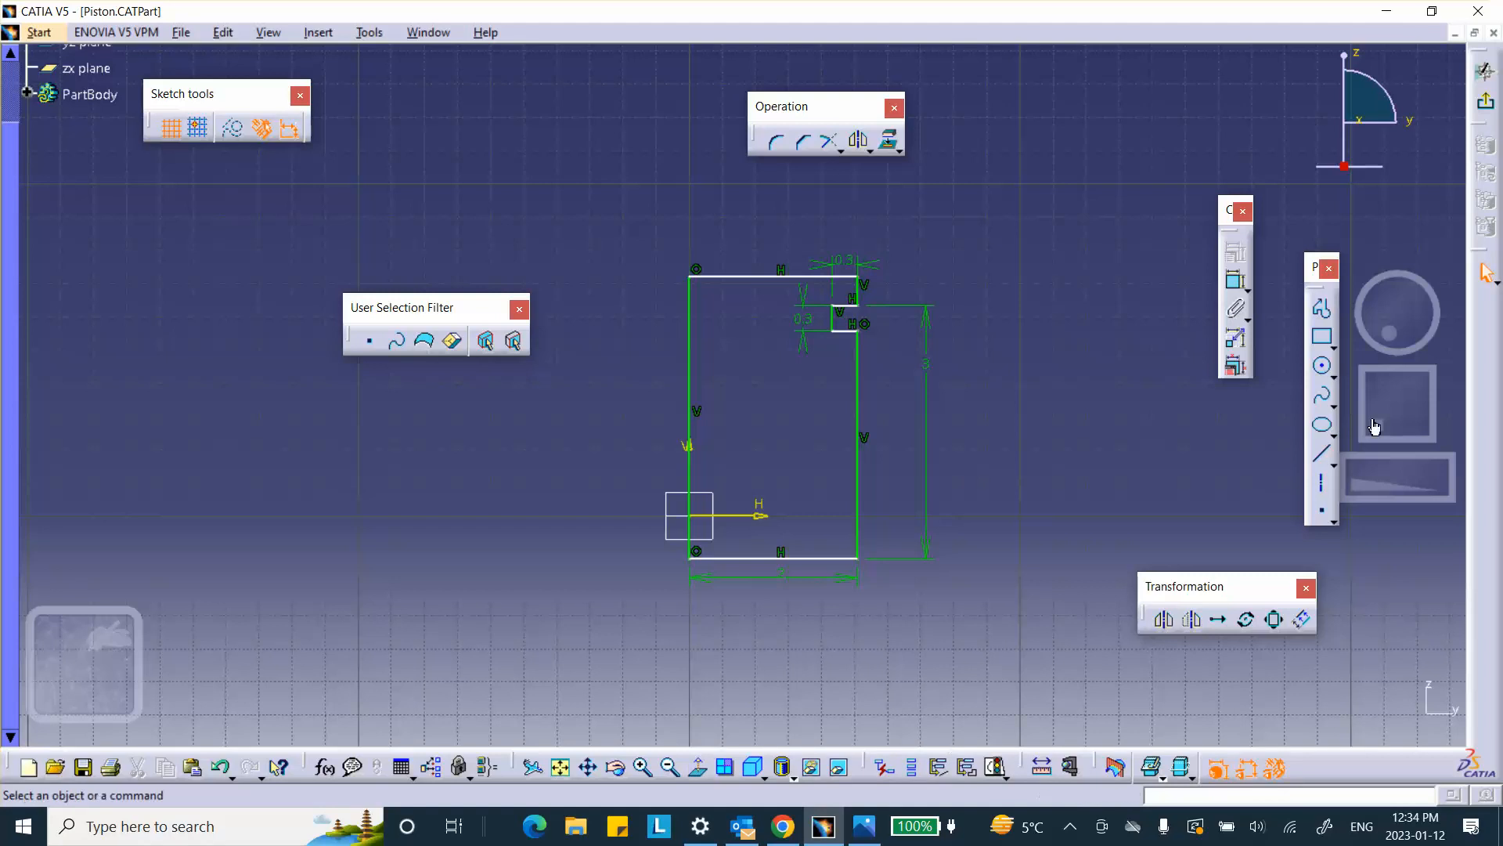
left_click(1334, 377)
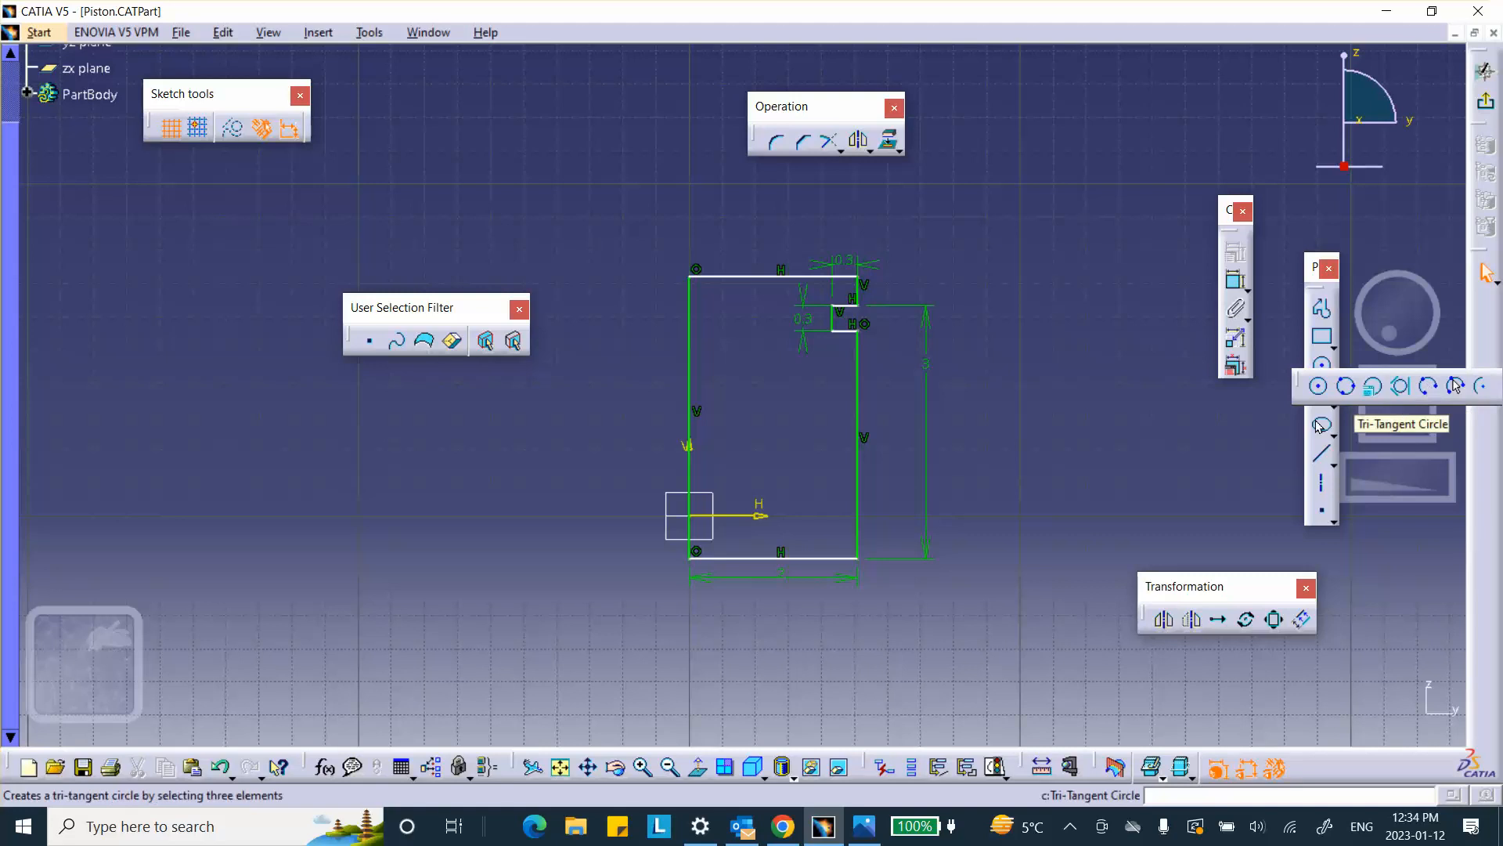
left_click(1345, 386)
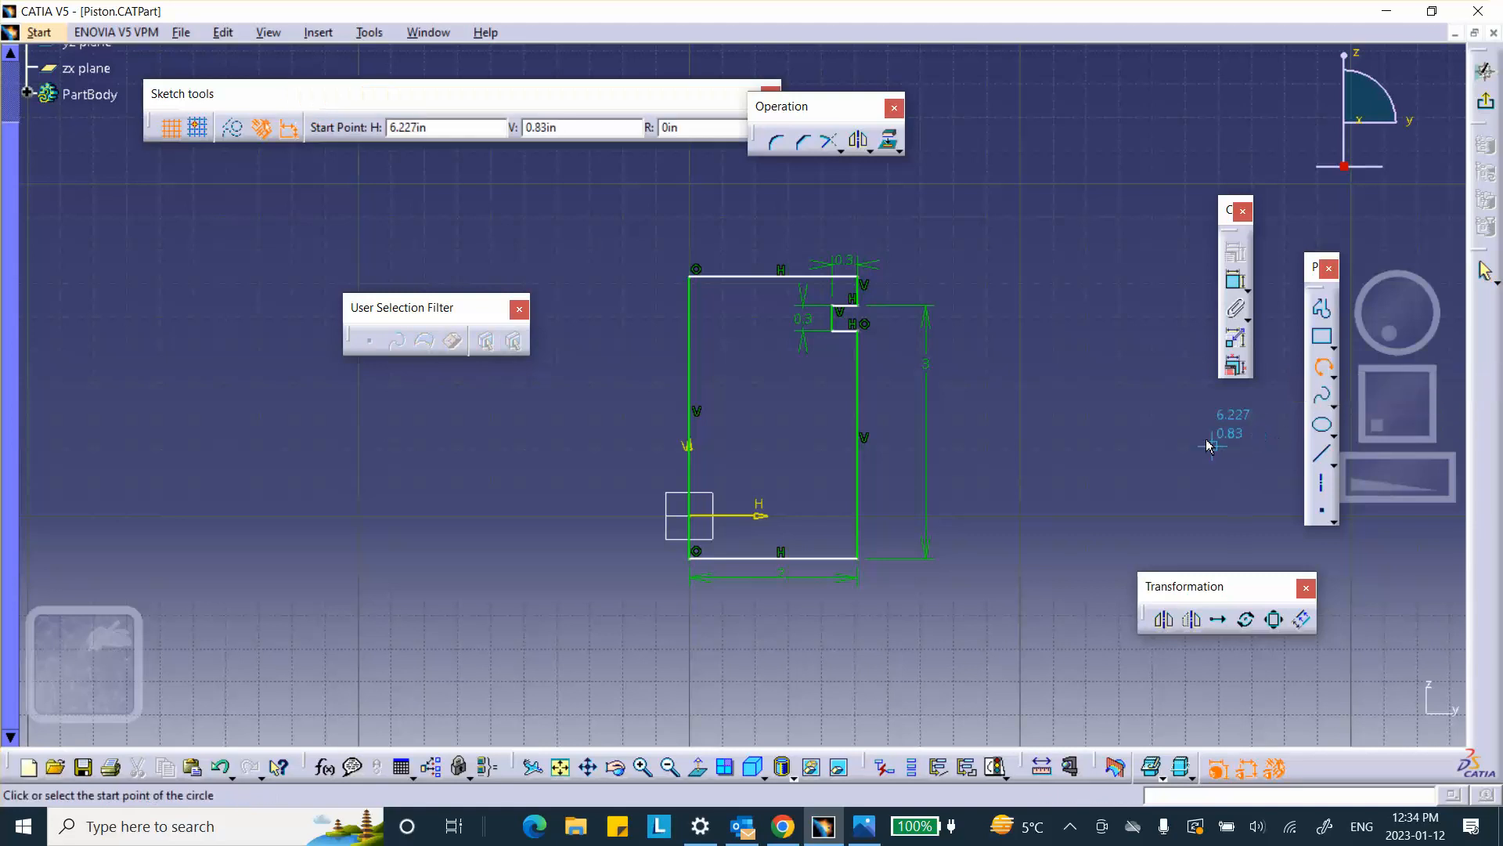
left_click(868, 280)
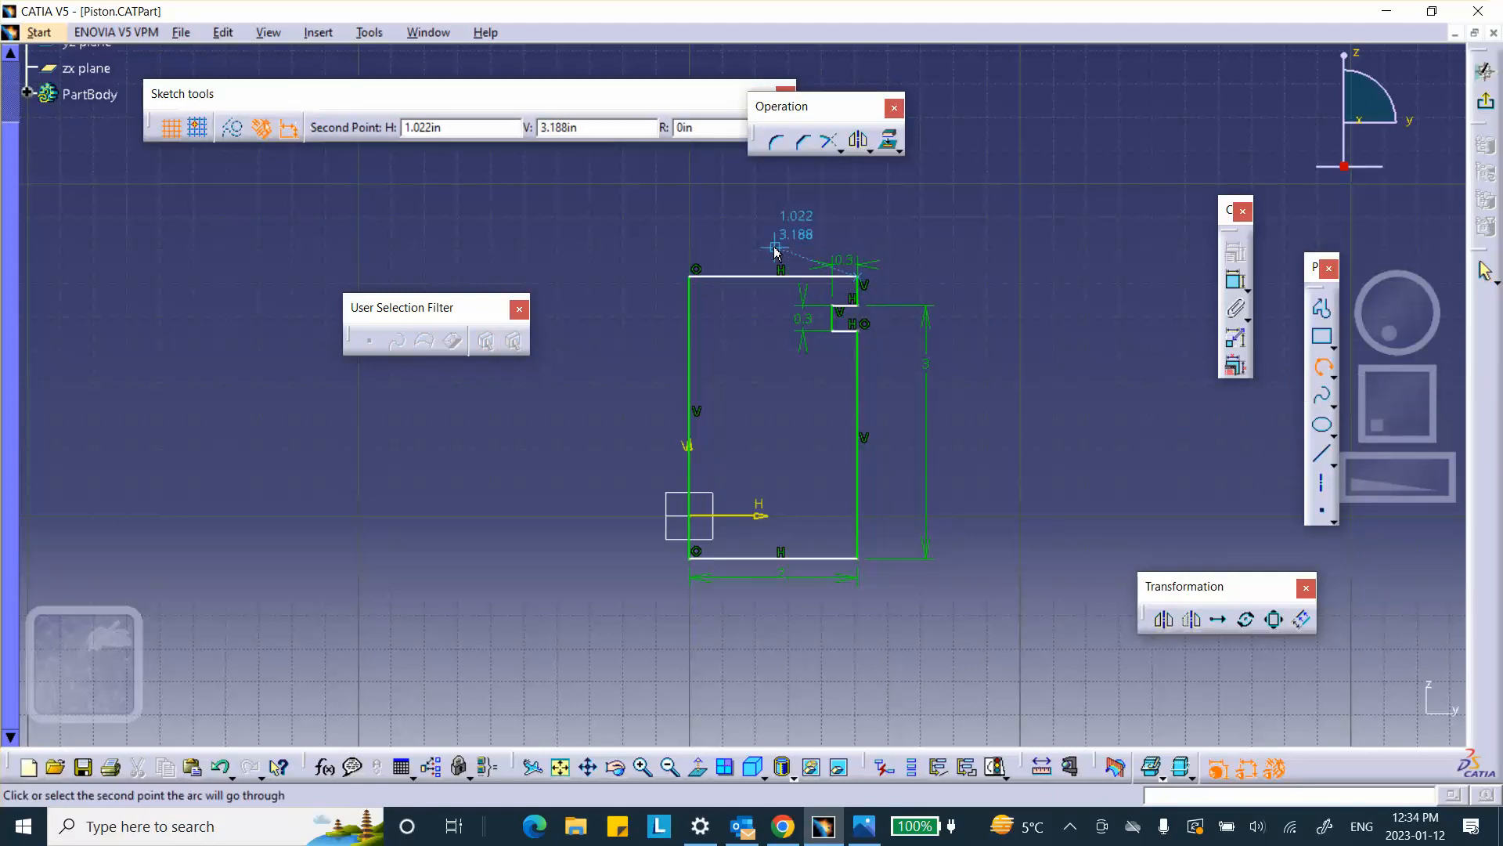
left_click(779, 247)
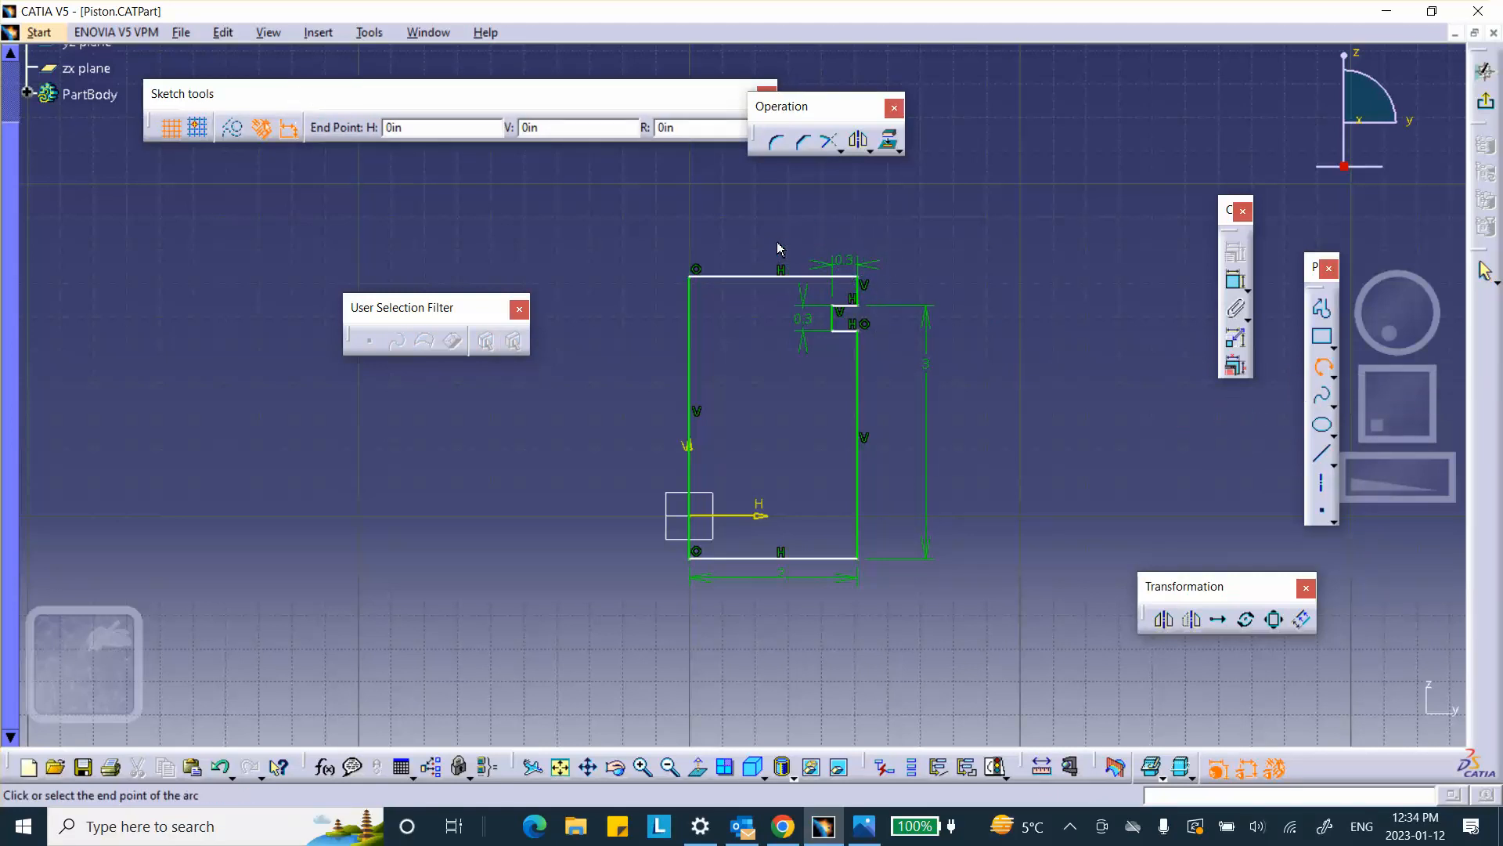
left_click(689, 249)
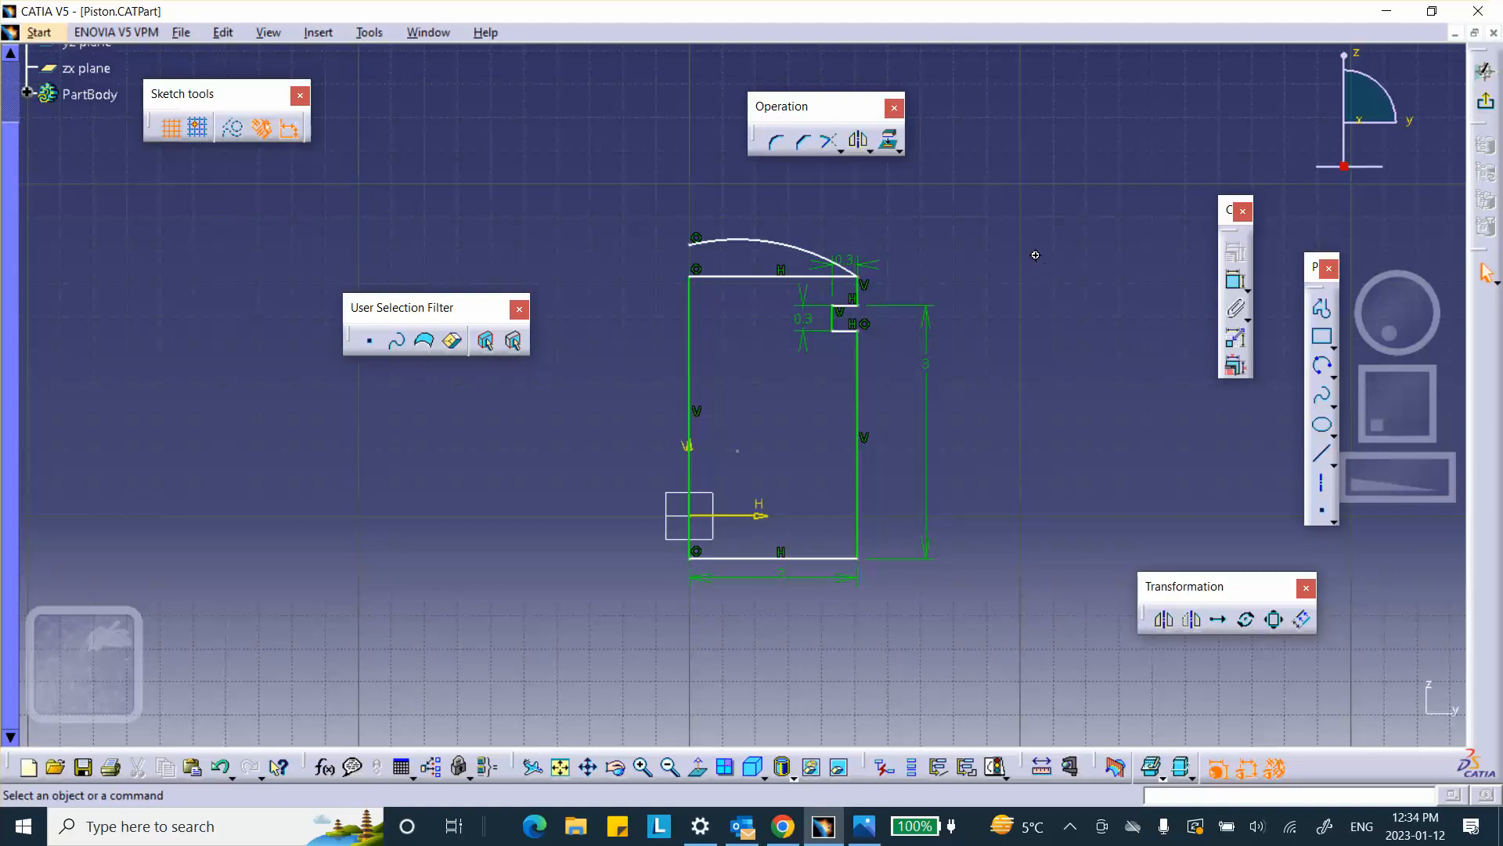
Constrain the dome arc's center point to be coincident with the vertical line on the axis.
middle_click_drag(1035, 255, 1037, 310)
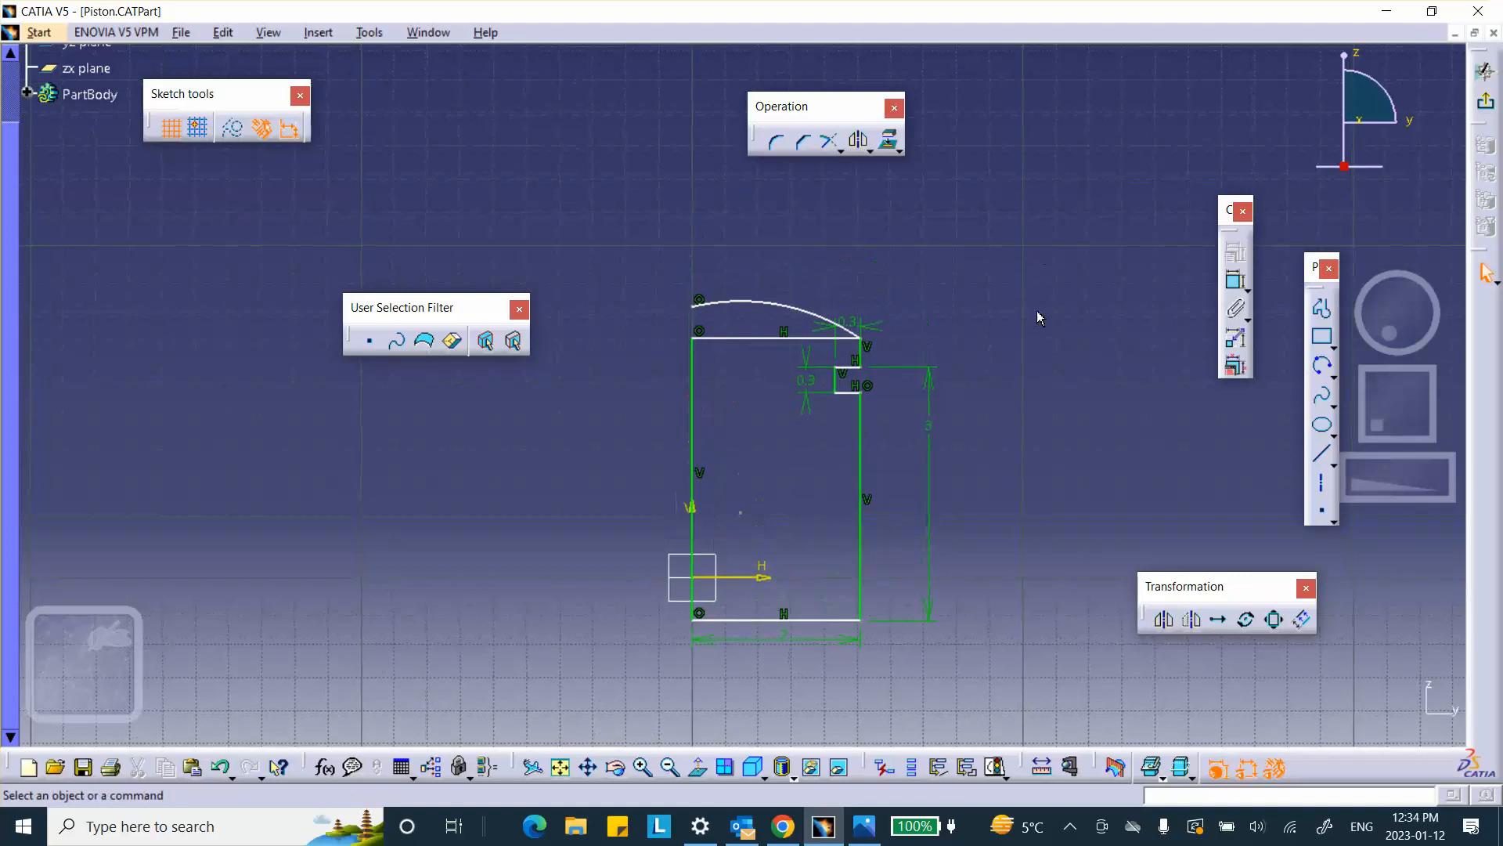
key("Escape")
left_click(741, 513)
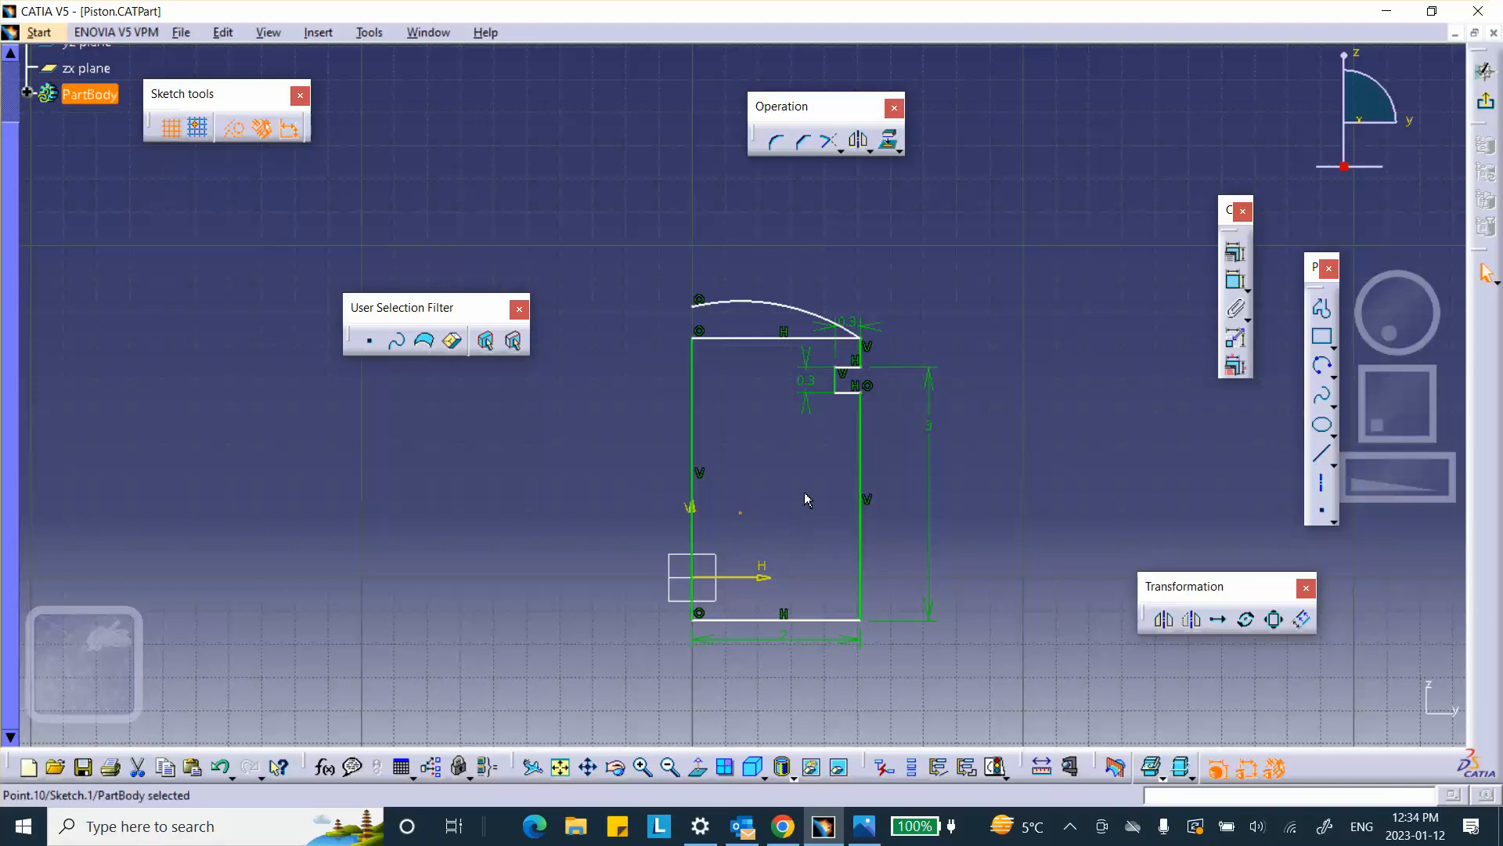
left_click(692, 454, "ctrl")
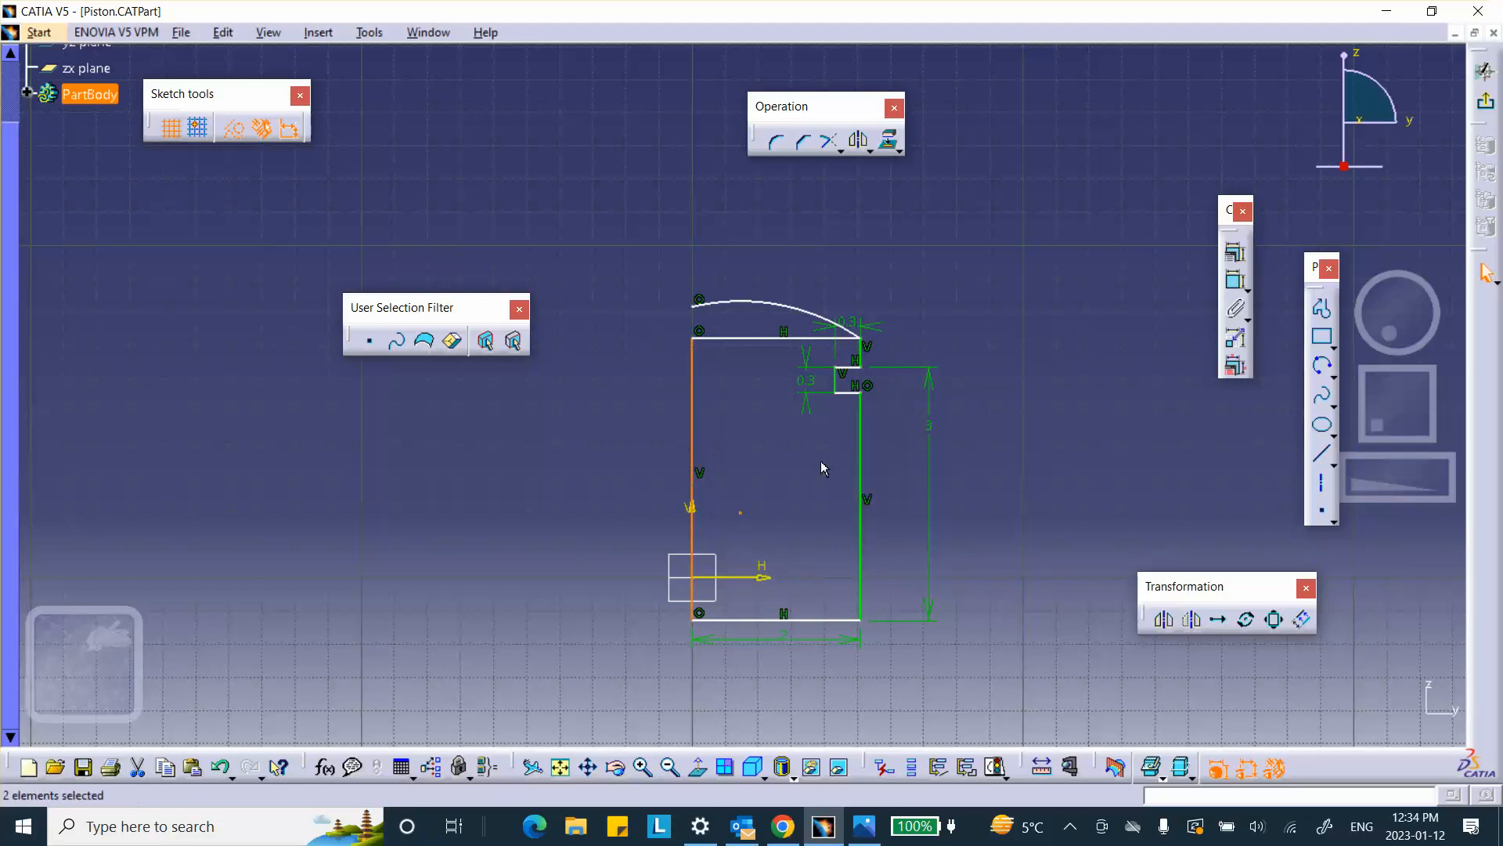
left_click(1236, 252)
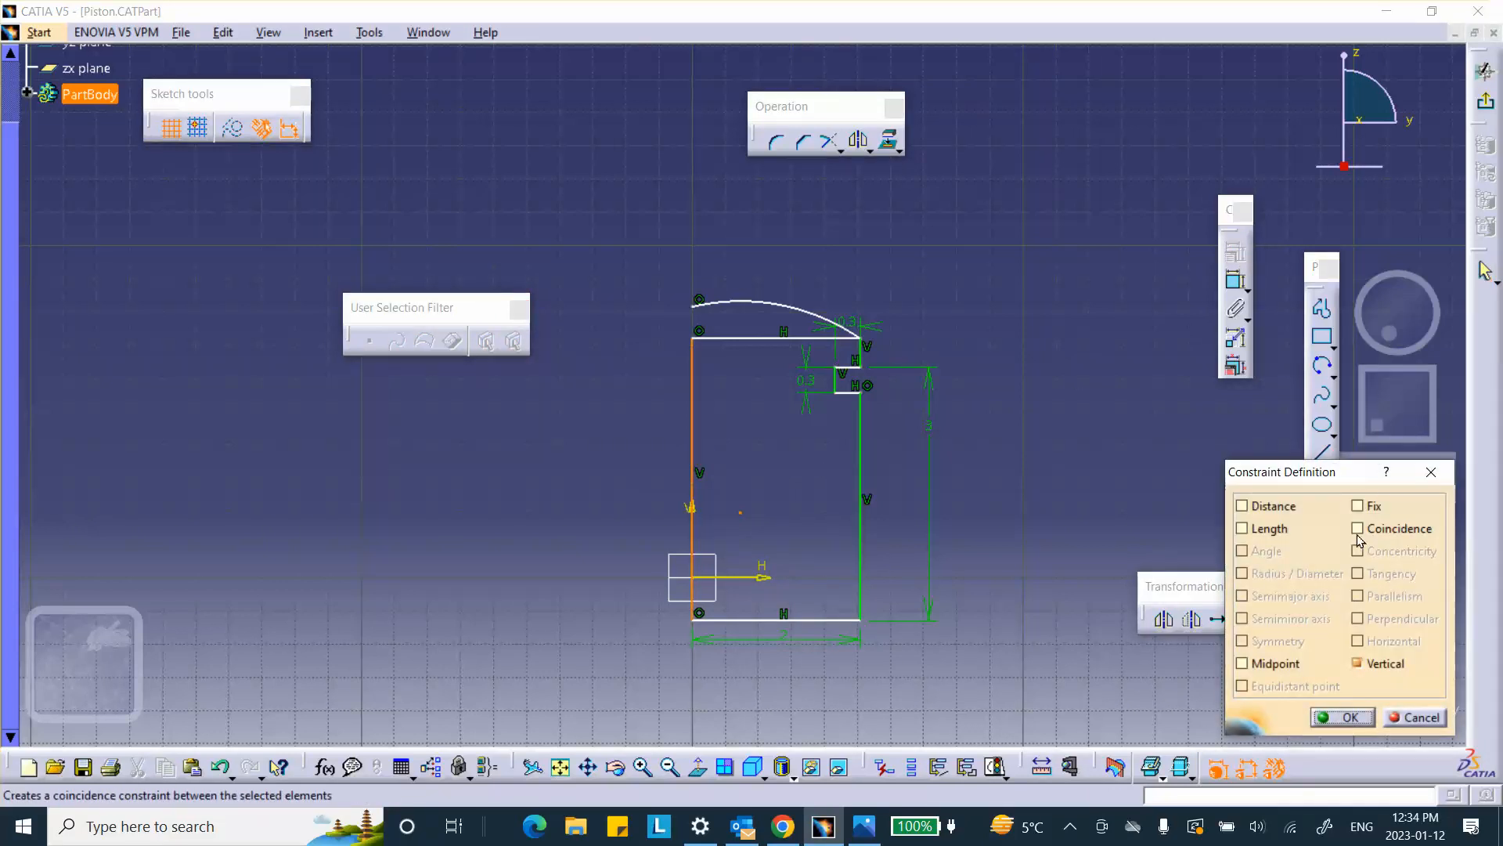
left_click(1359, 529)
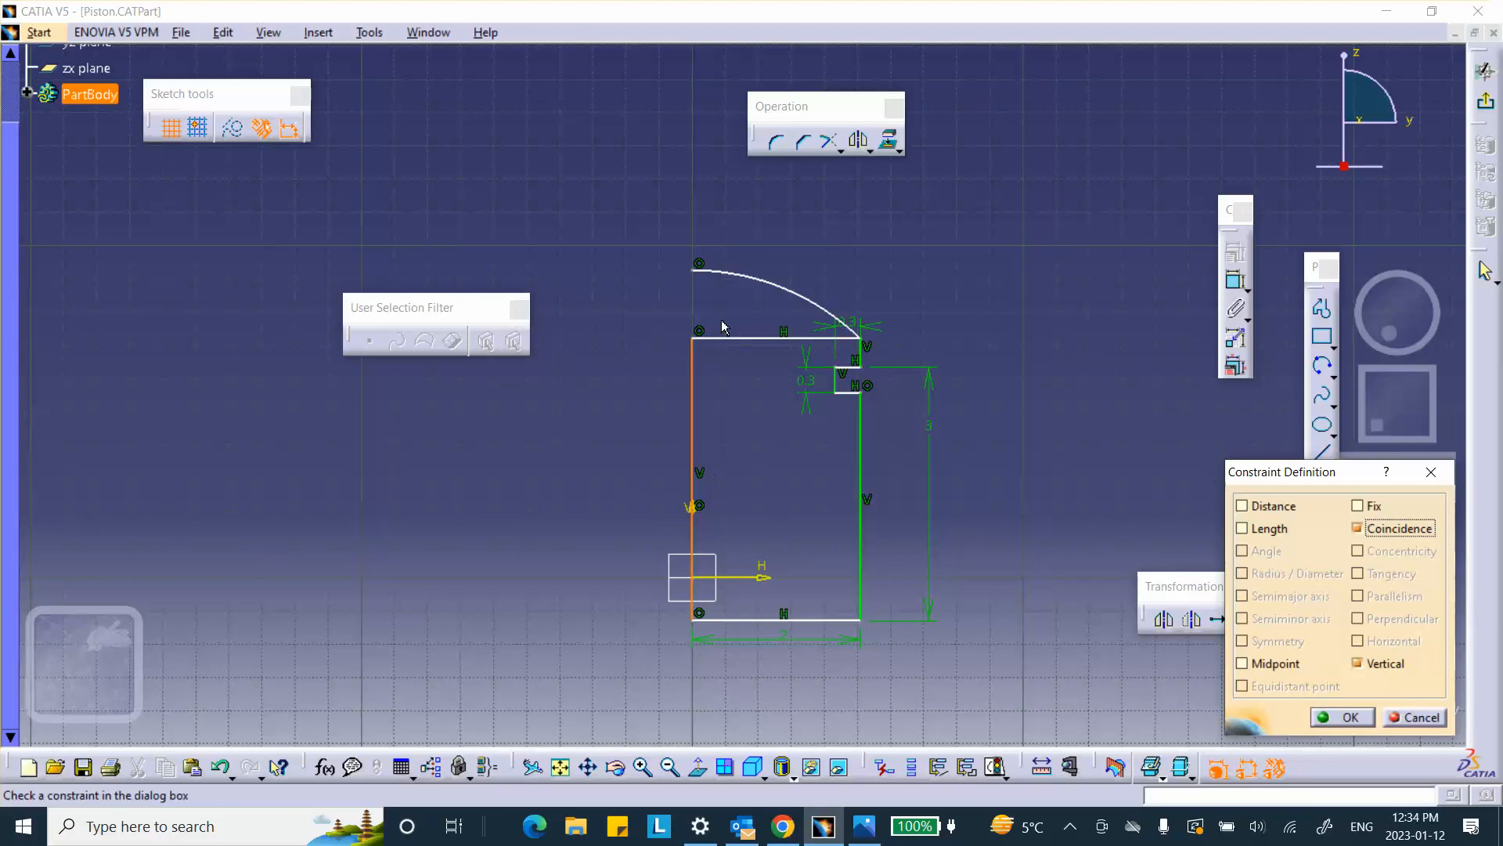
left_click(1341, 716)
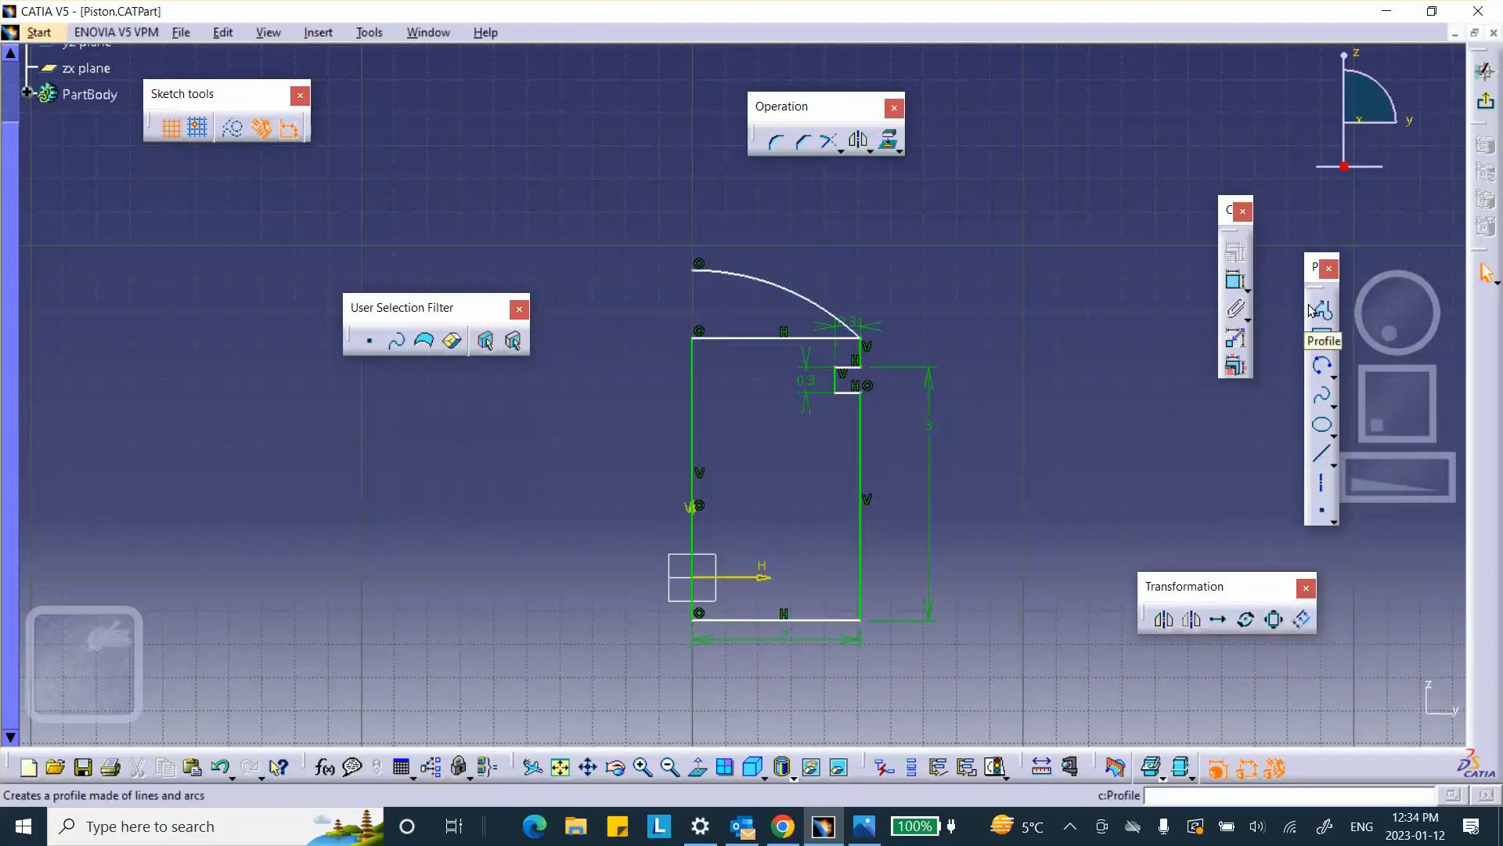
Dimension the radius of the dome arc and set it to 3 in.
left_click(1236, 280)
left_click(795, 296)
left_click(832, 243)
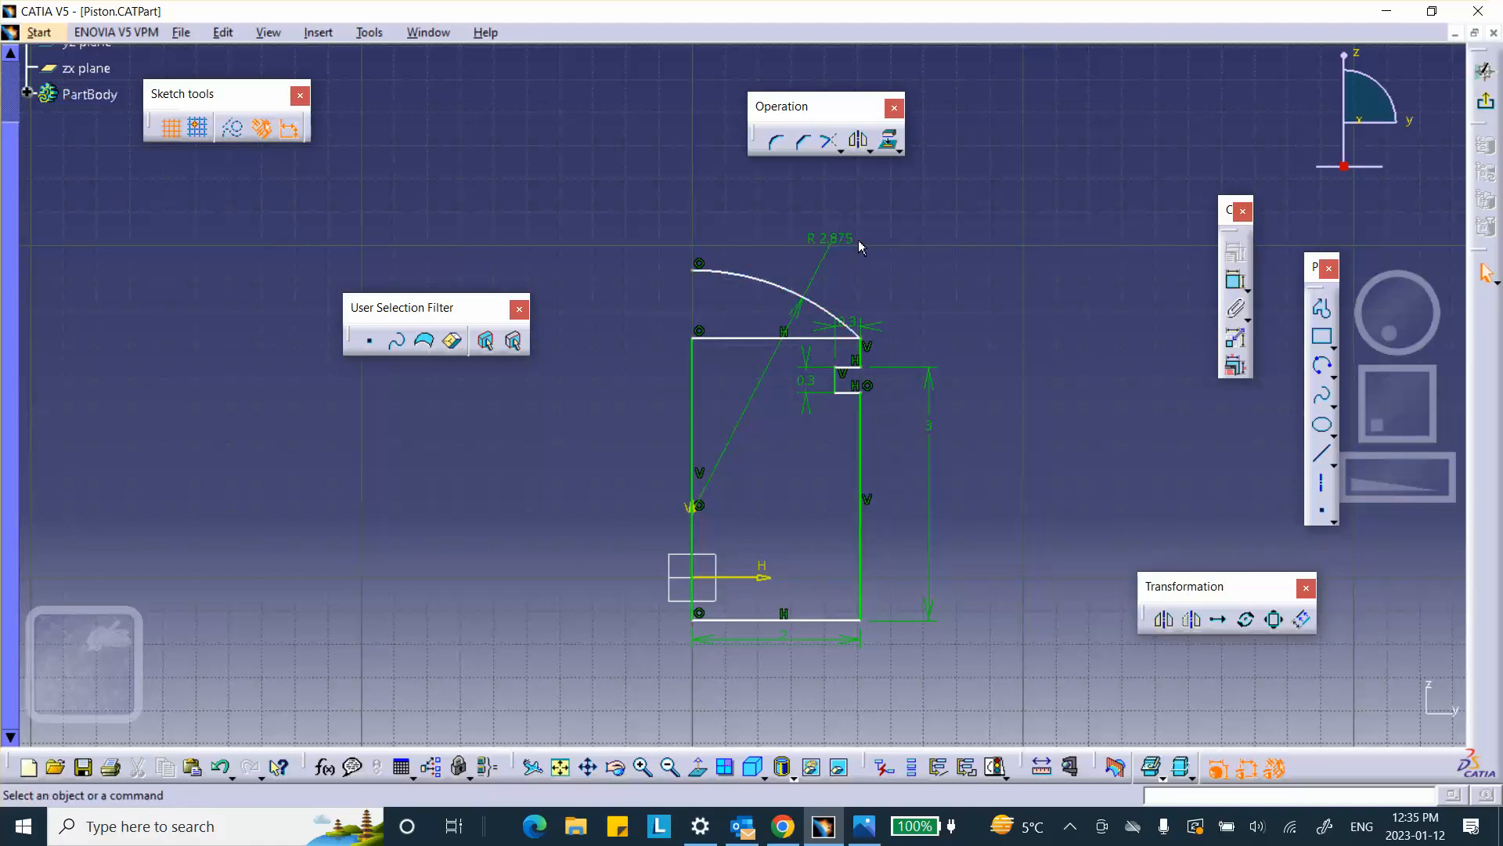
double_click(836, 239)
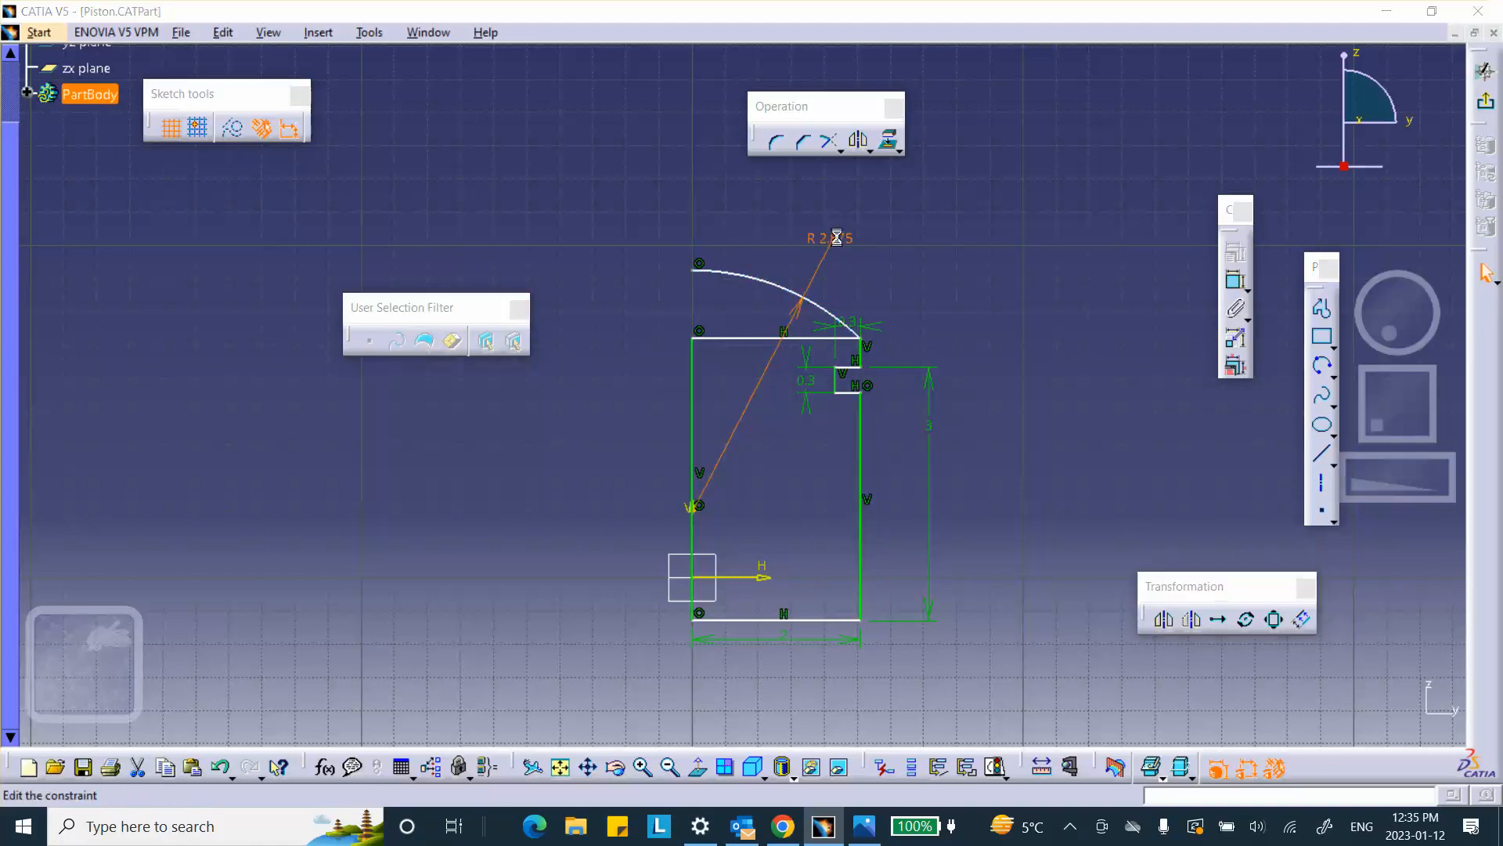
type("3")
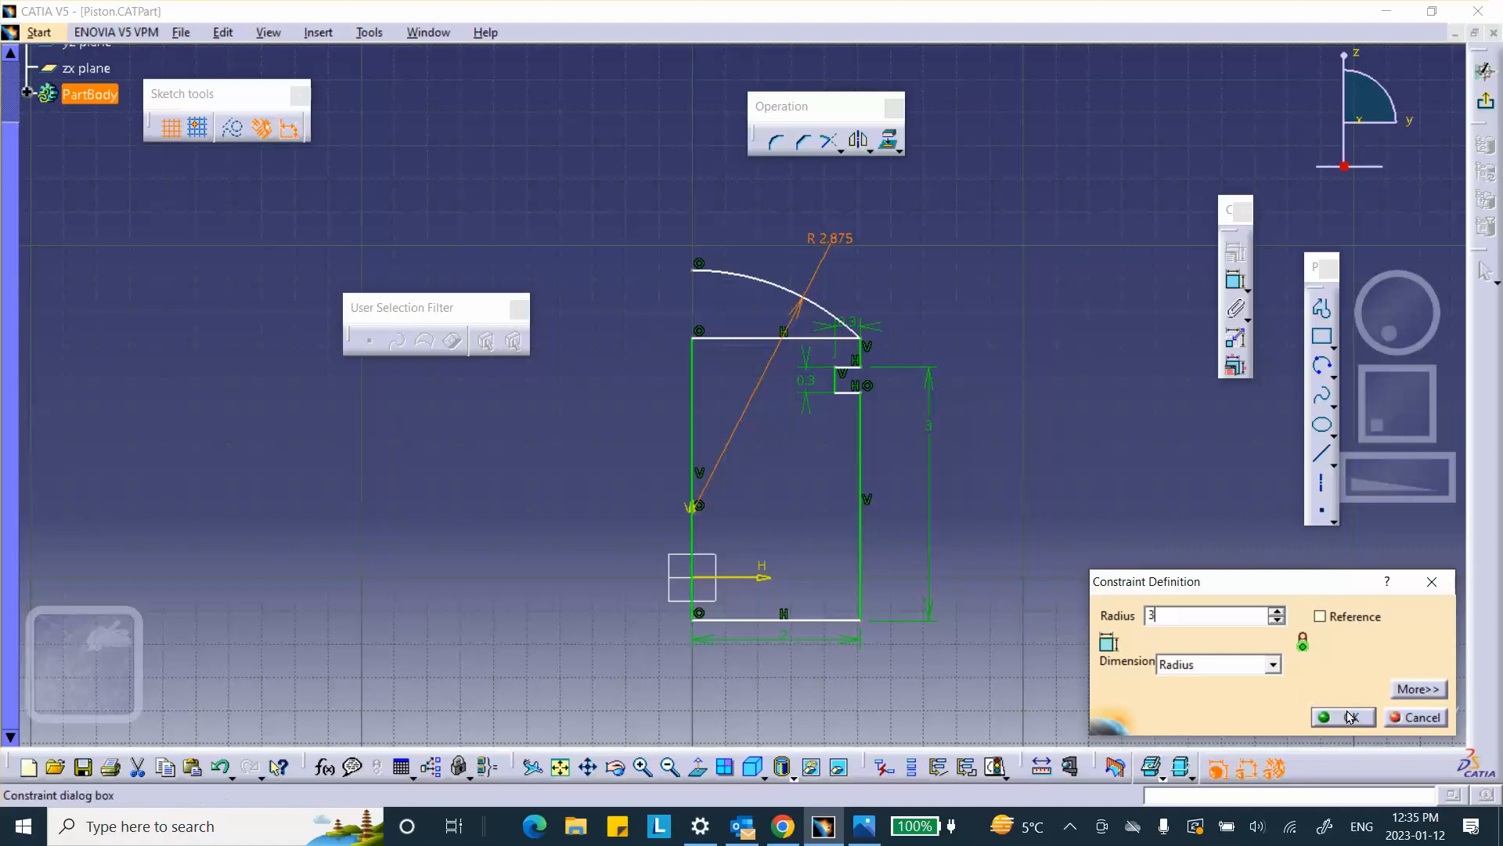
key("Return")
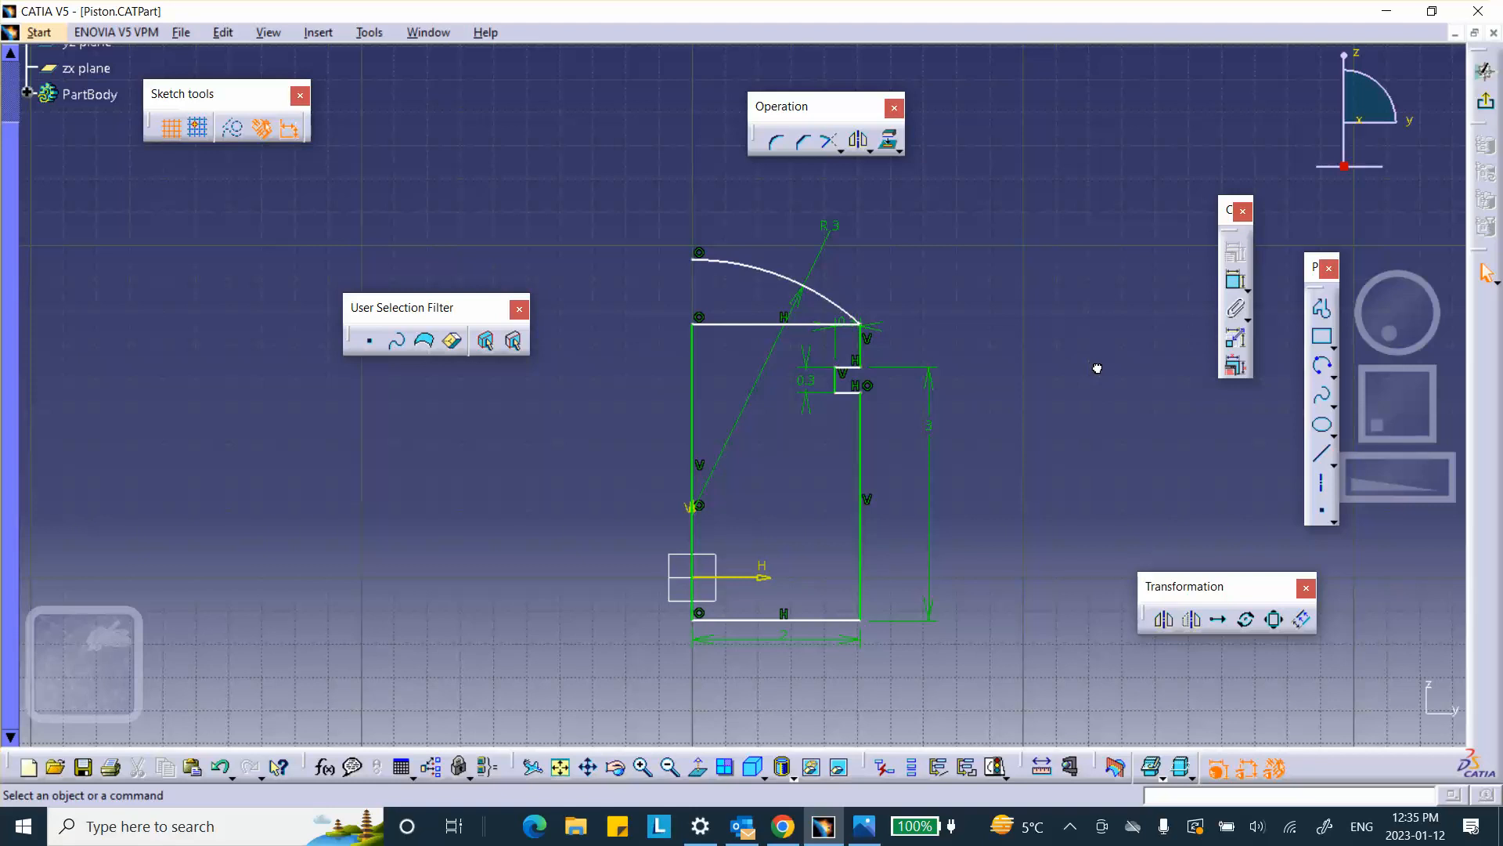
Delete the profile's horizontal line beneath the dome arc.
left_click(768, 329)
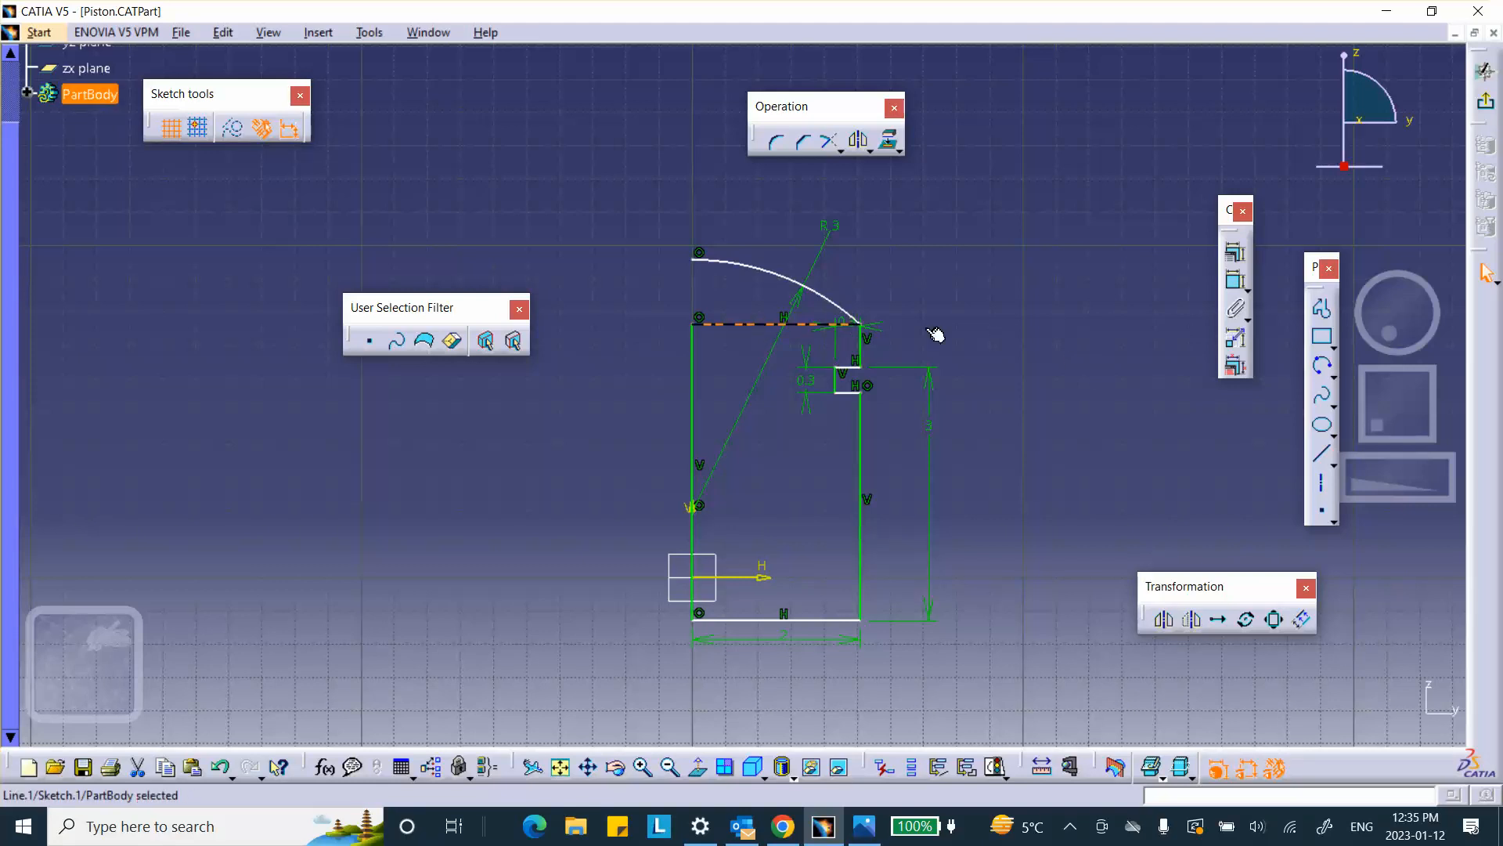
key("Delete")
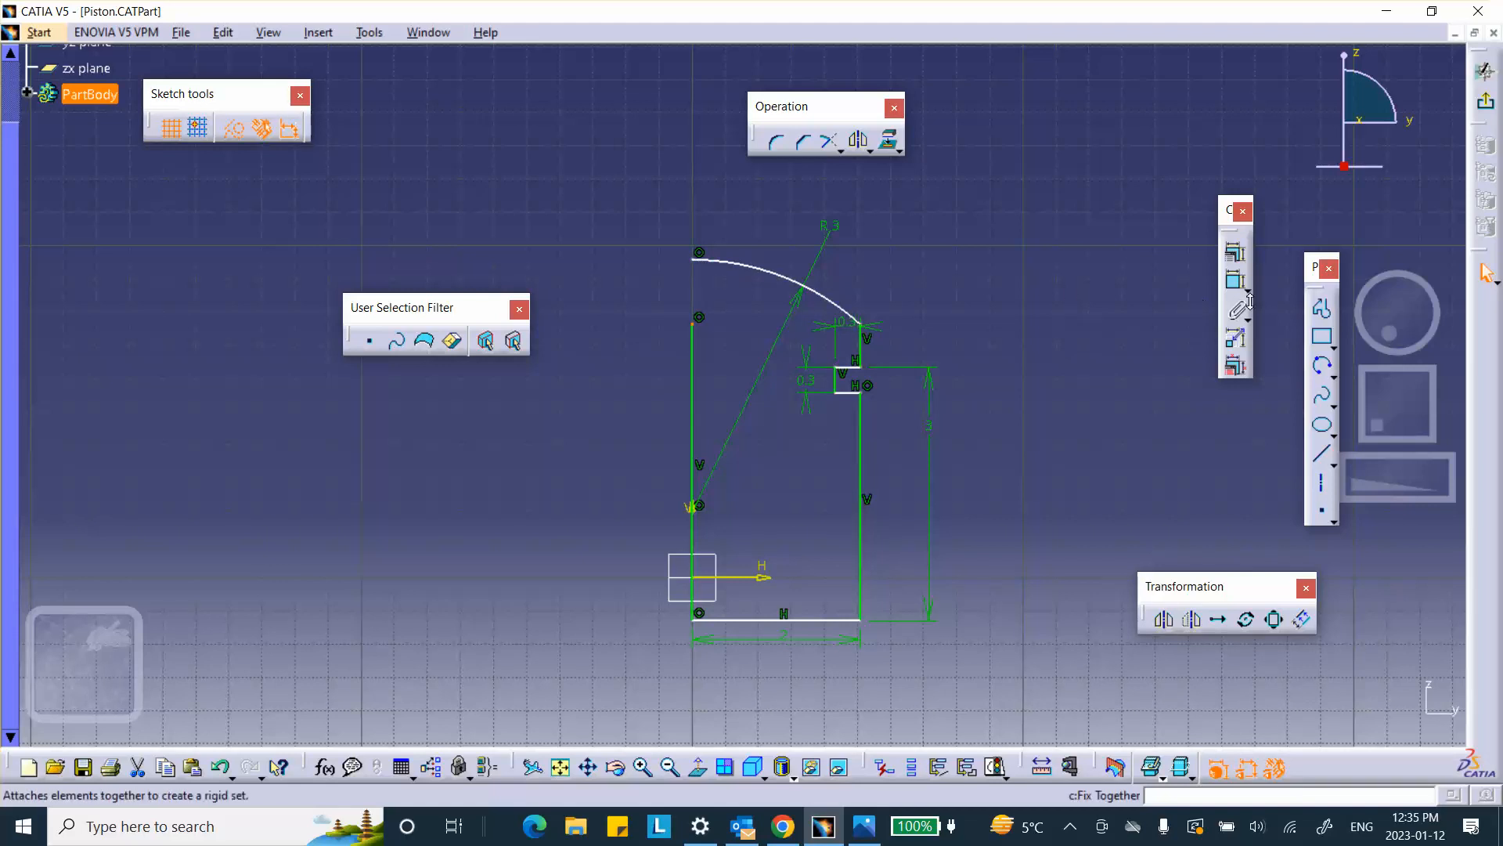
left_click(699, 318)
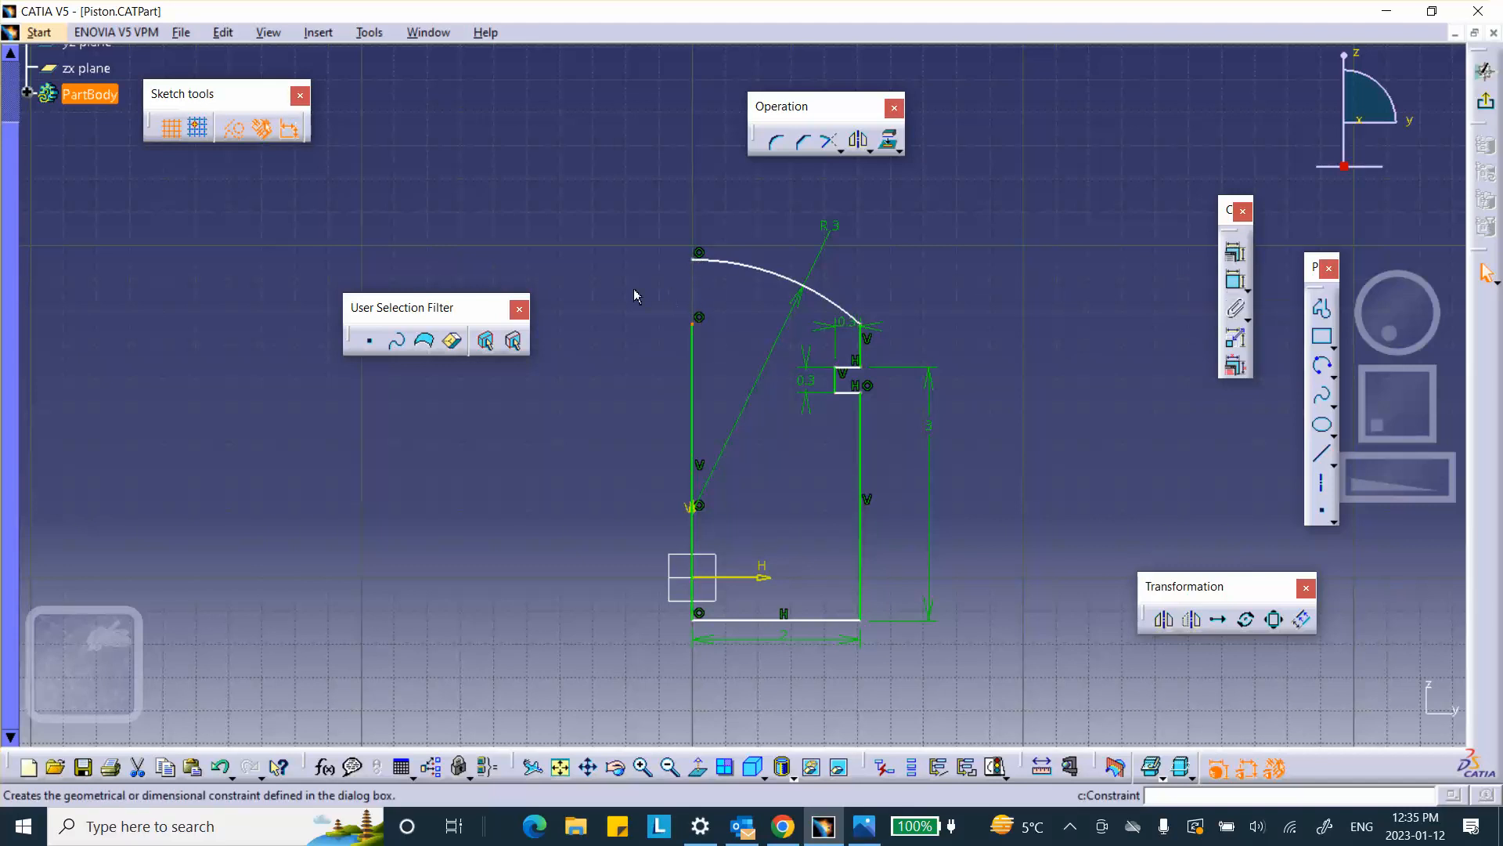
left_click(695, 258, "ctrl")
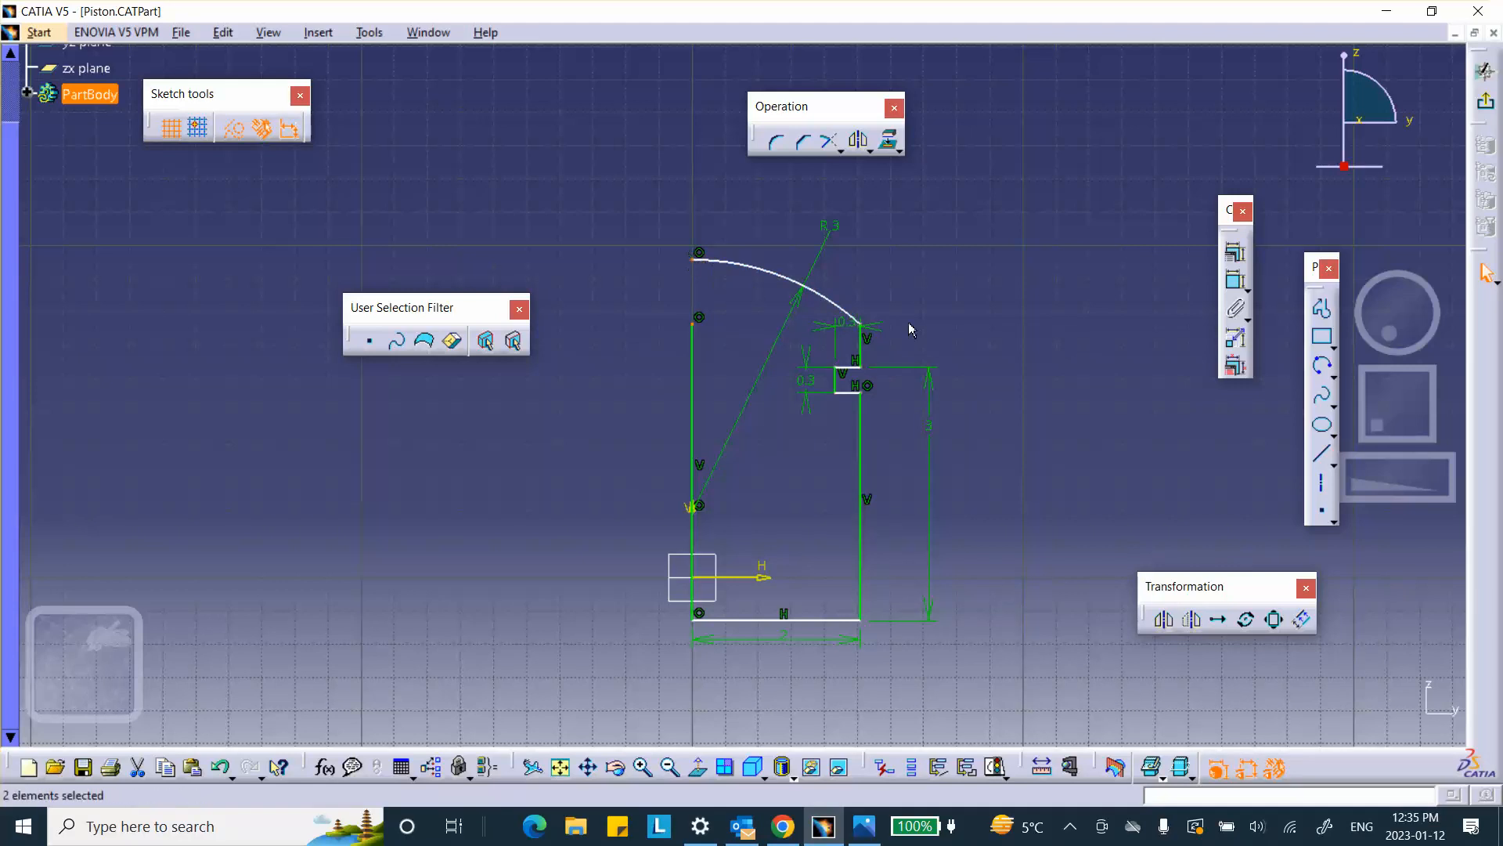
left_click(1230, 279)
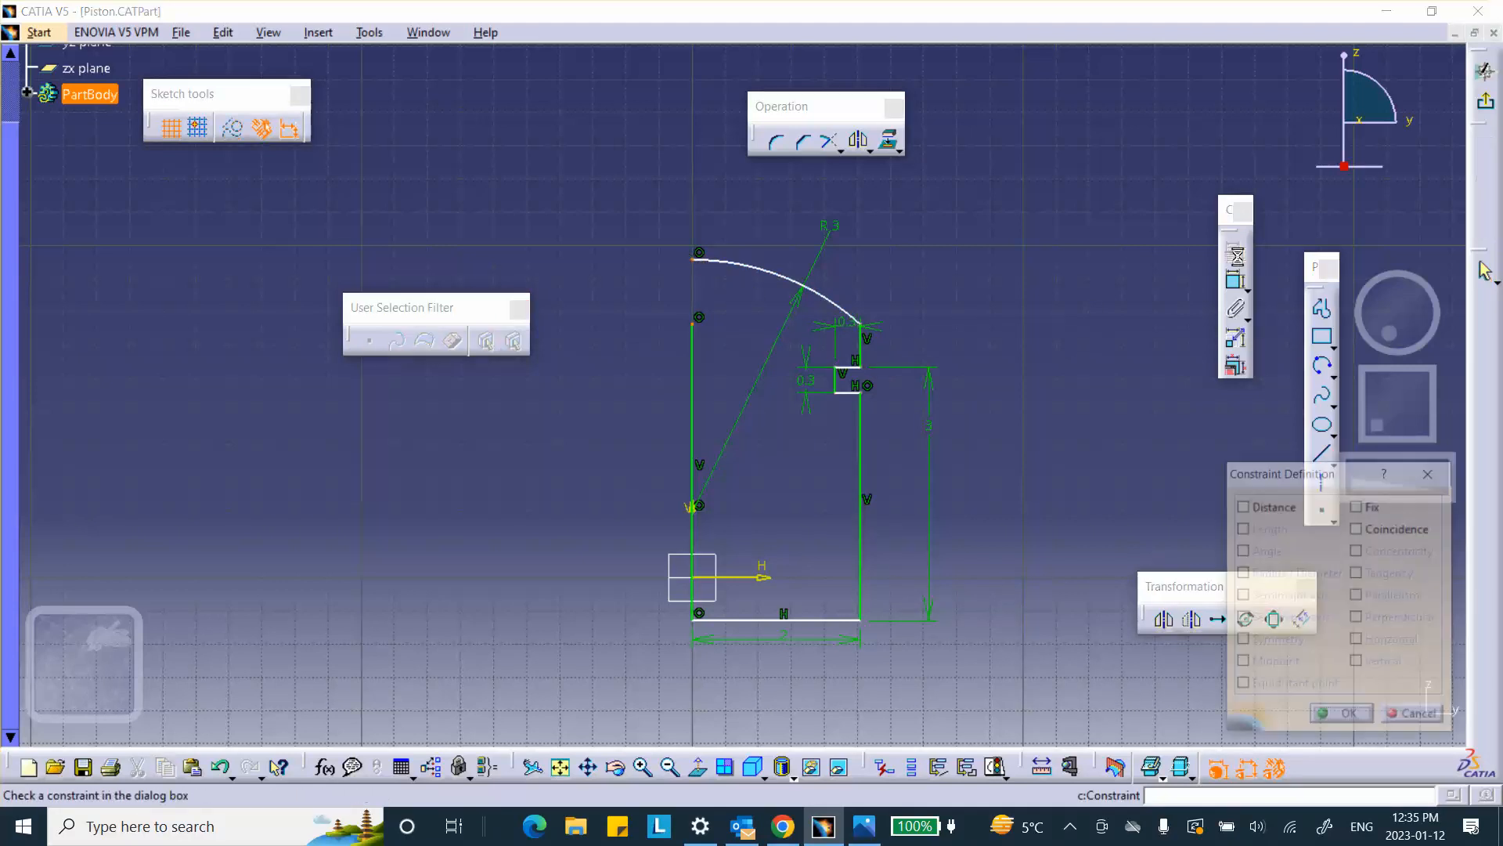
left_click(1359, 529)
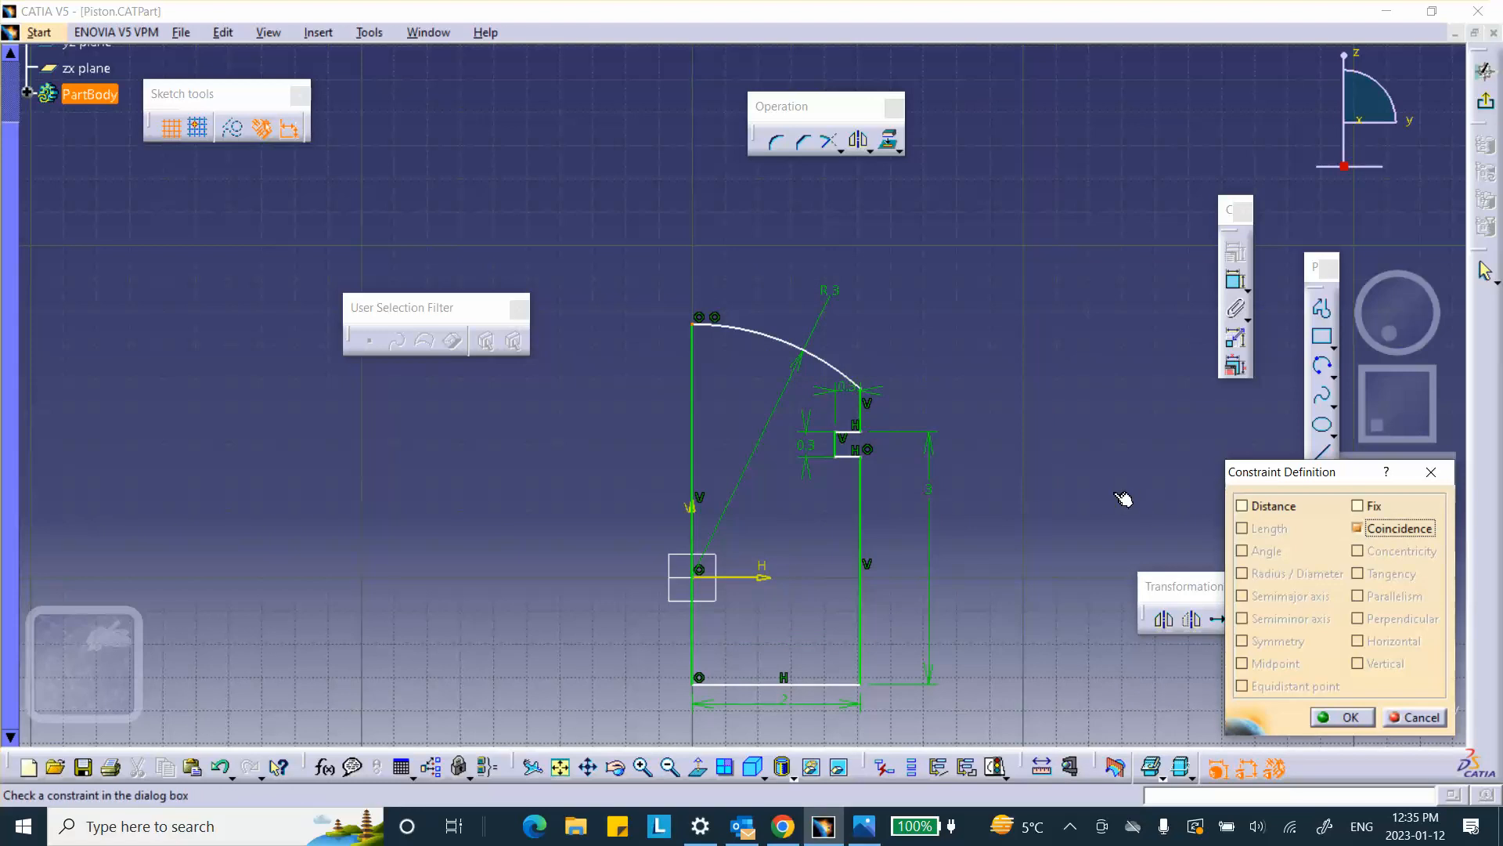
left_click(1413, 717)
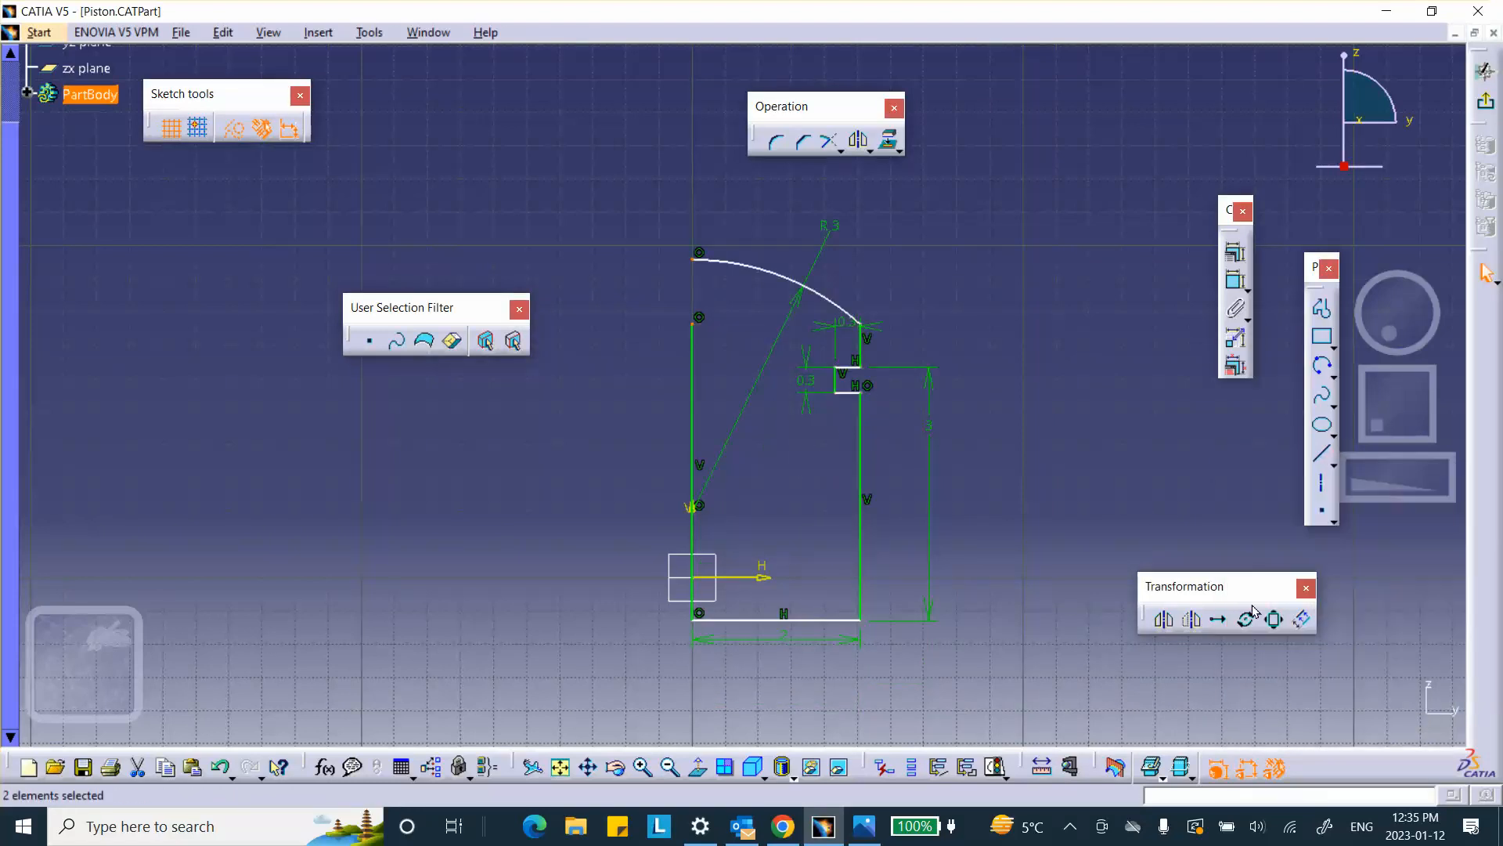
left_click(1055, 368)
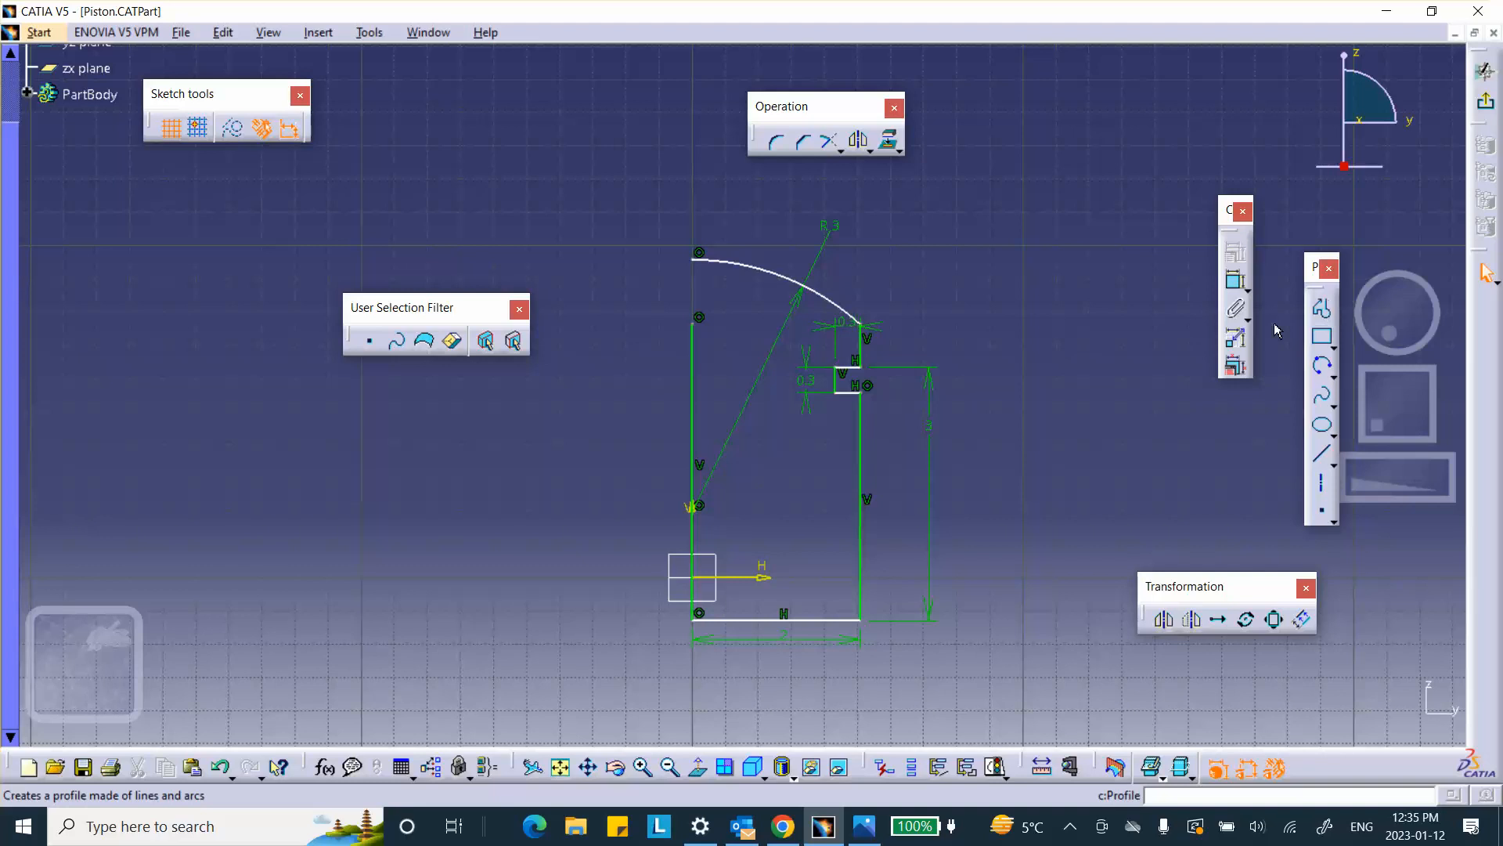
Close the profile with a vertical line from the dome arc's upper end to the axis line's upper end, and exit the sketch.
left_click(1323, 456)
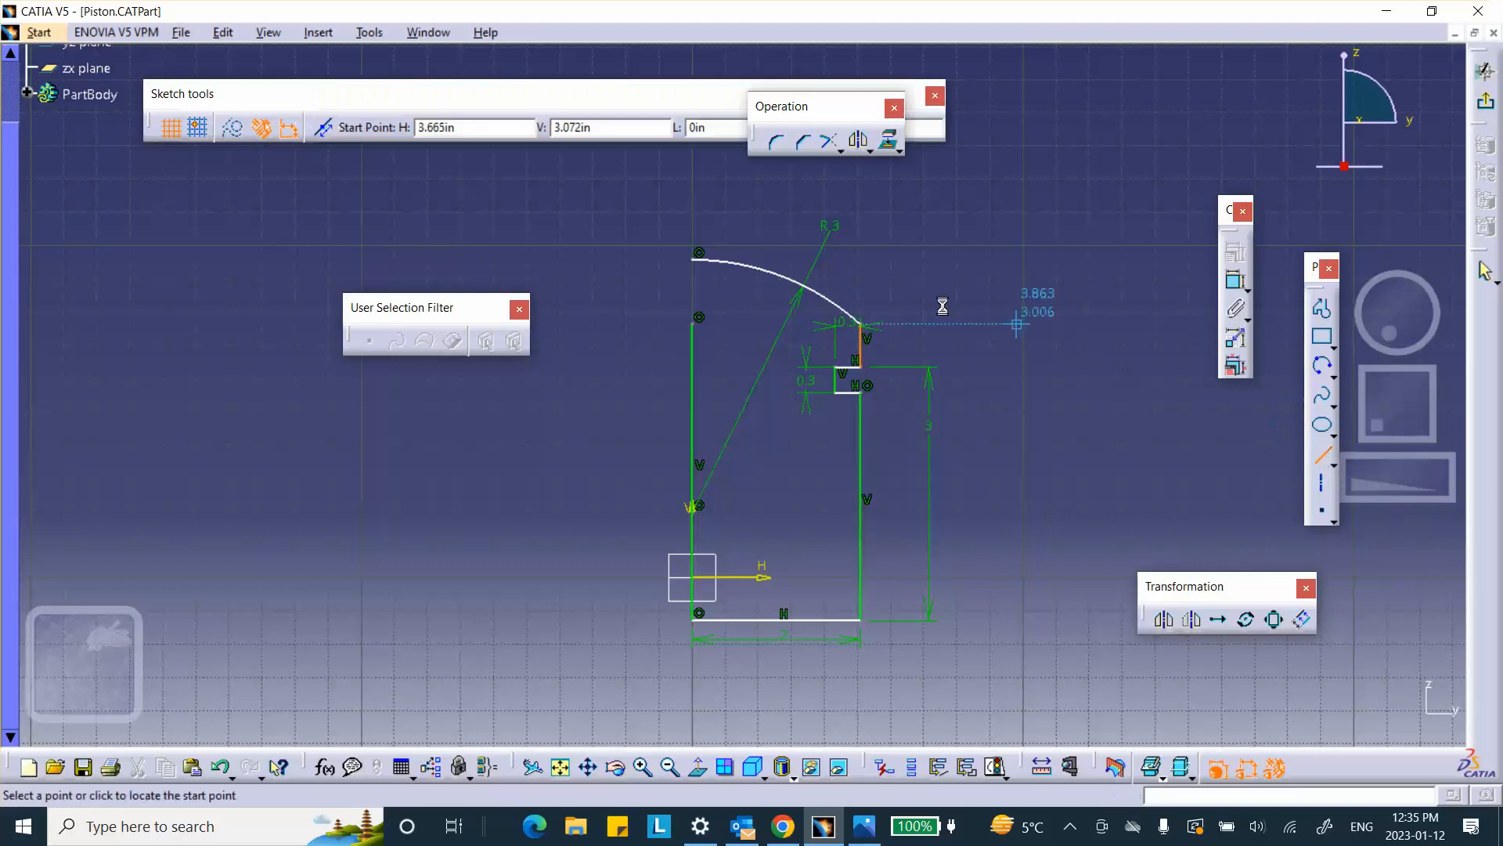
left_click(697, 260)
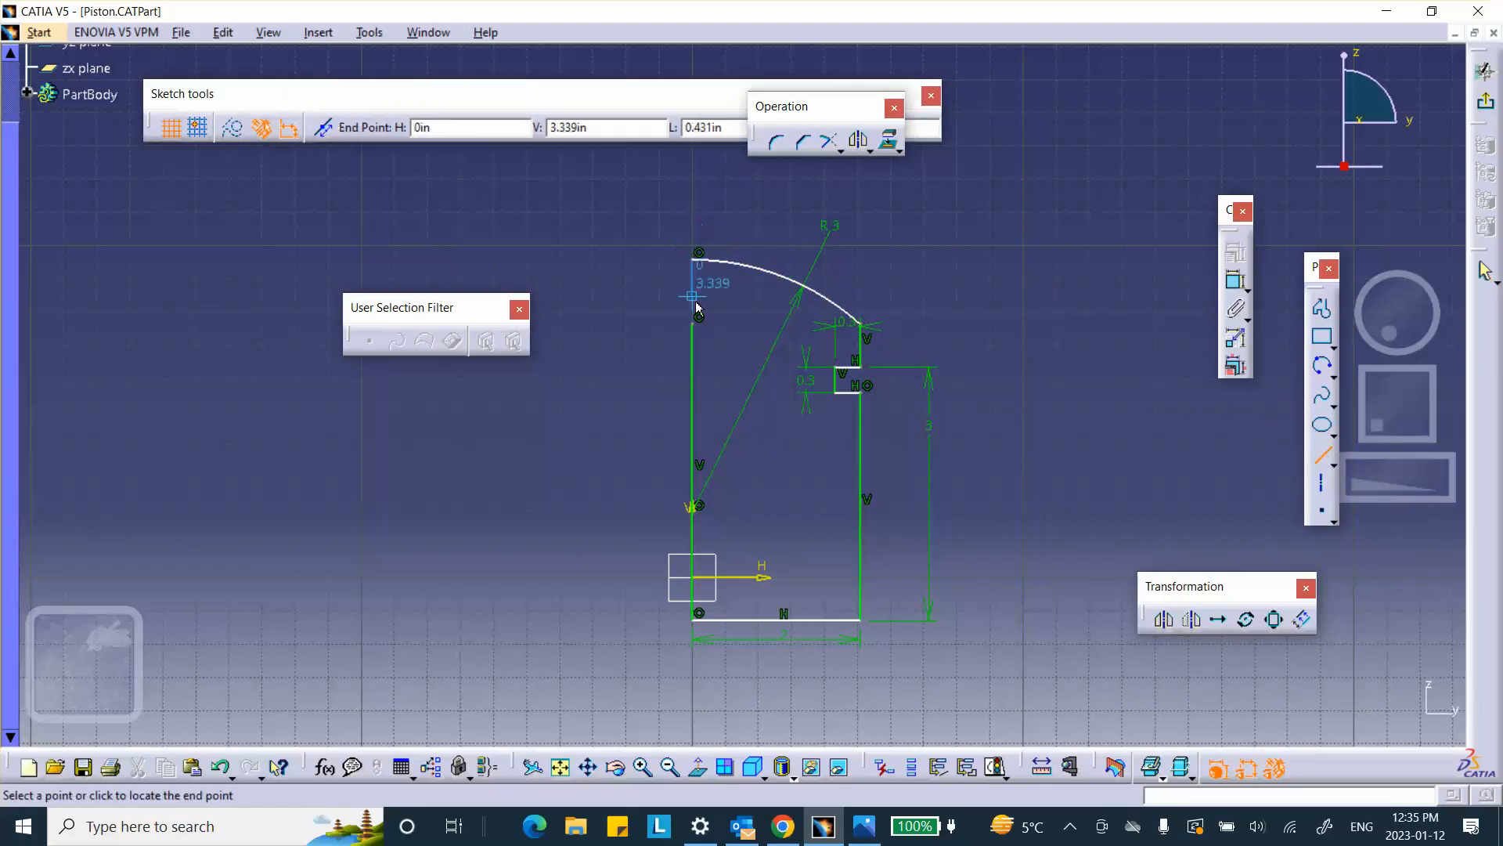
left_click(698, 317)
left_click(637, 312)
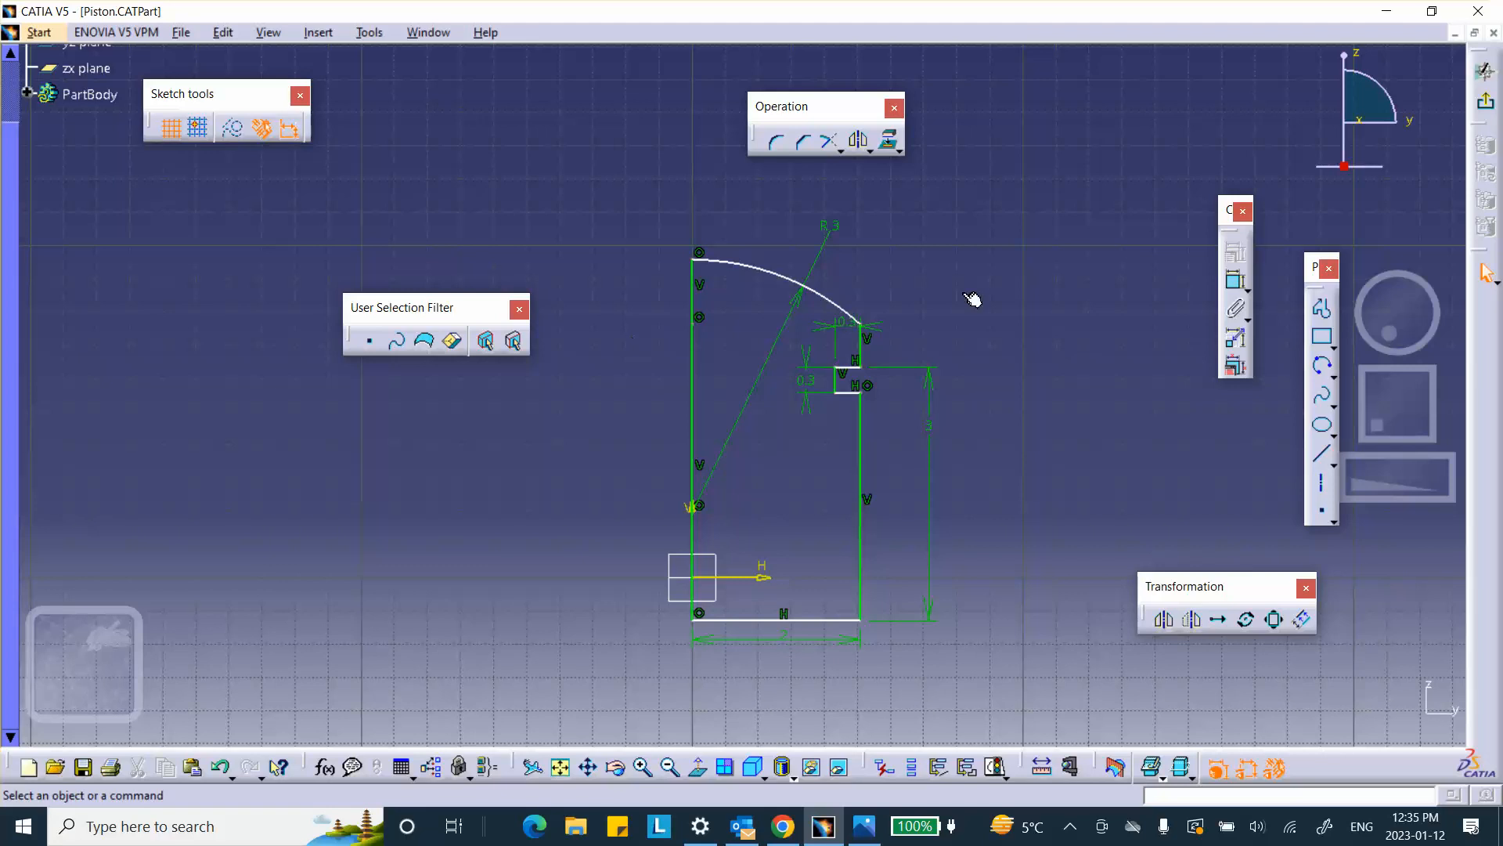
left_click(1485, 71)
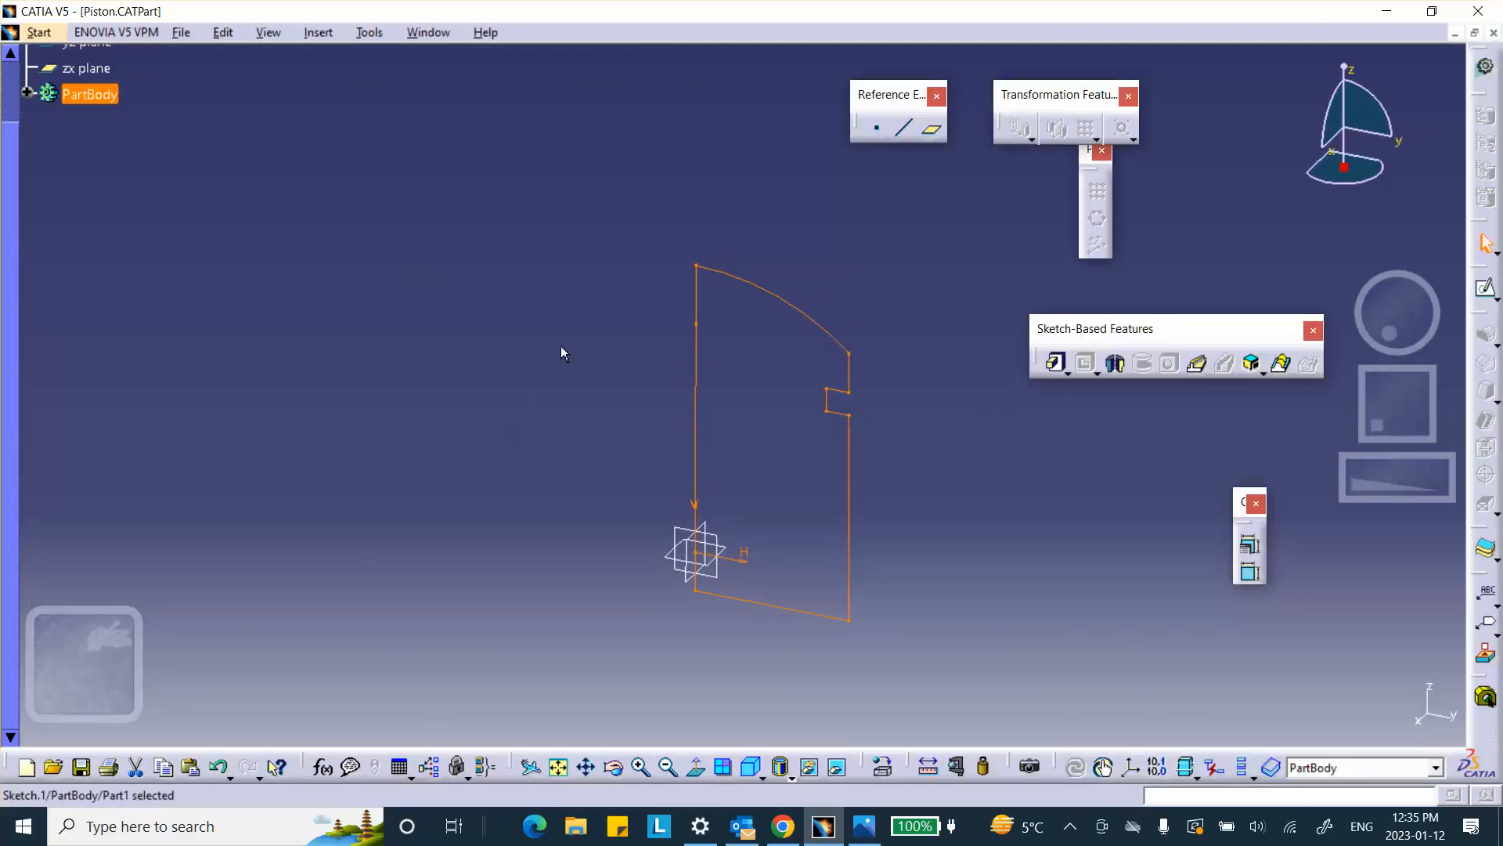
Revolve the profile 360° about its vertical edge on the axis with the Shaft command, and save the part.
left_click(700, 298)
left_click(924, 481)
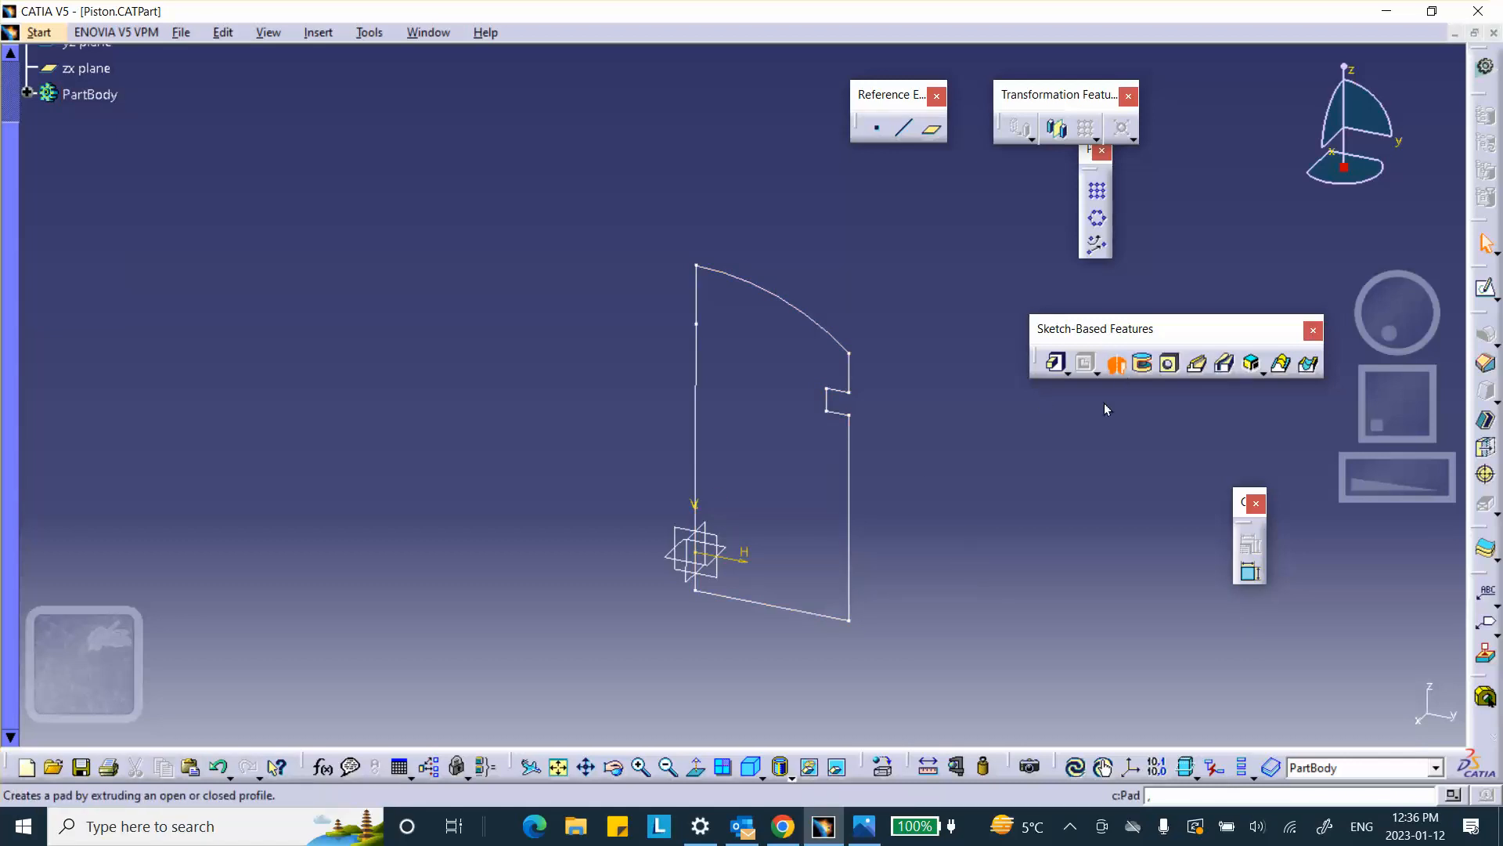
left_click(1115, 362)
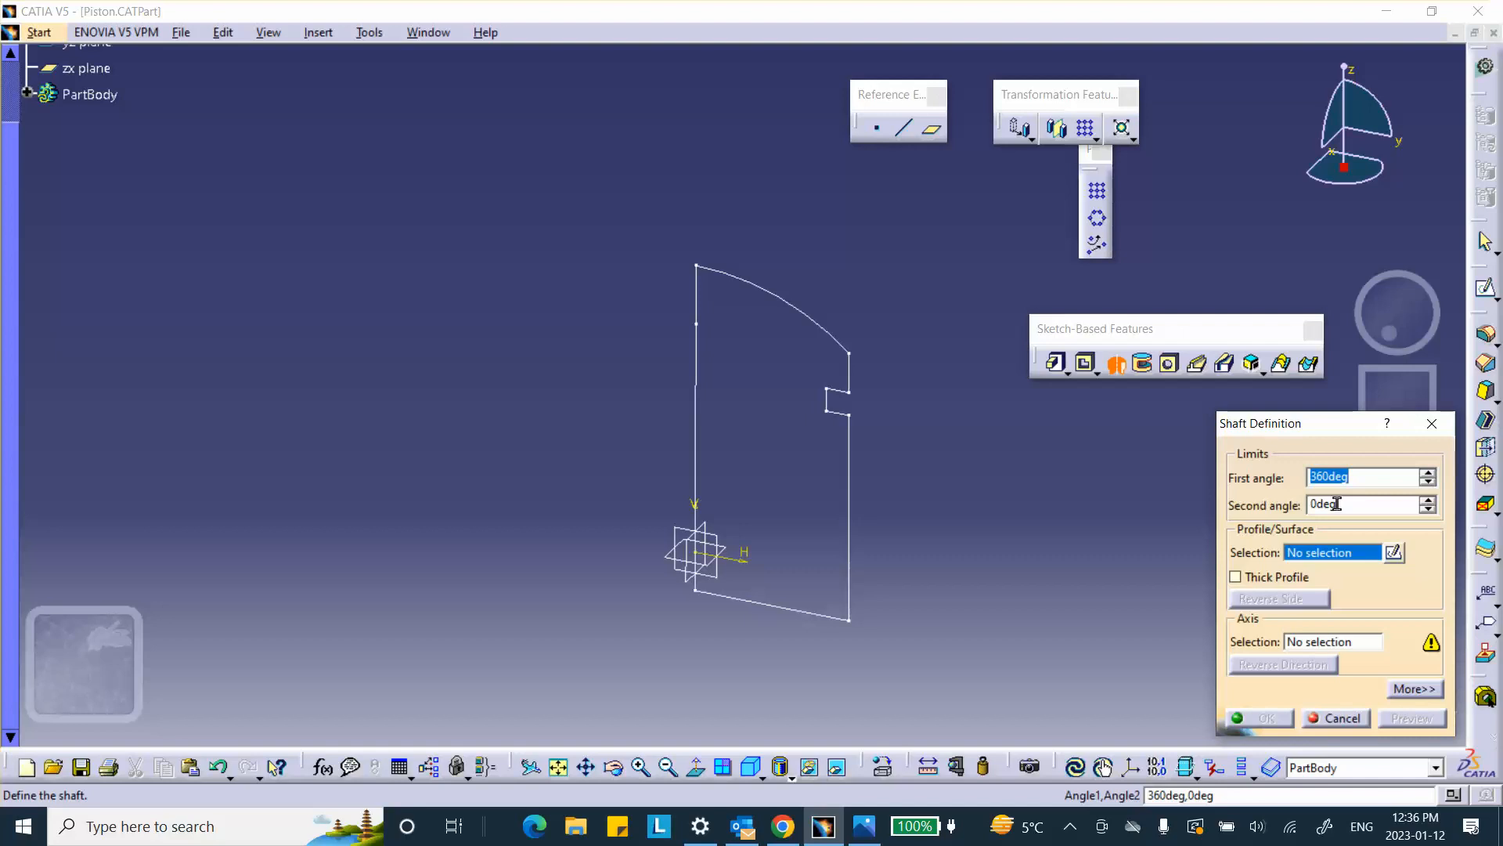
left_click(852, 493)
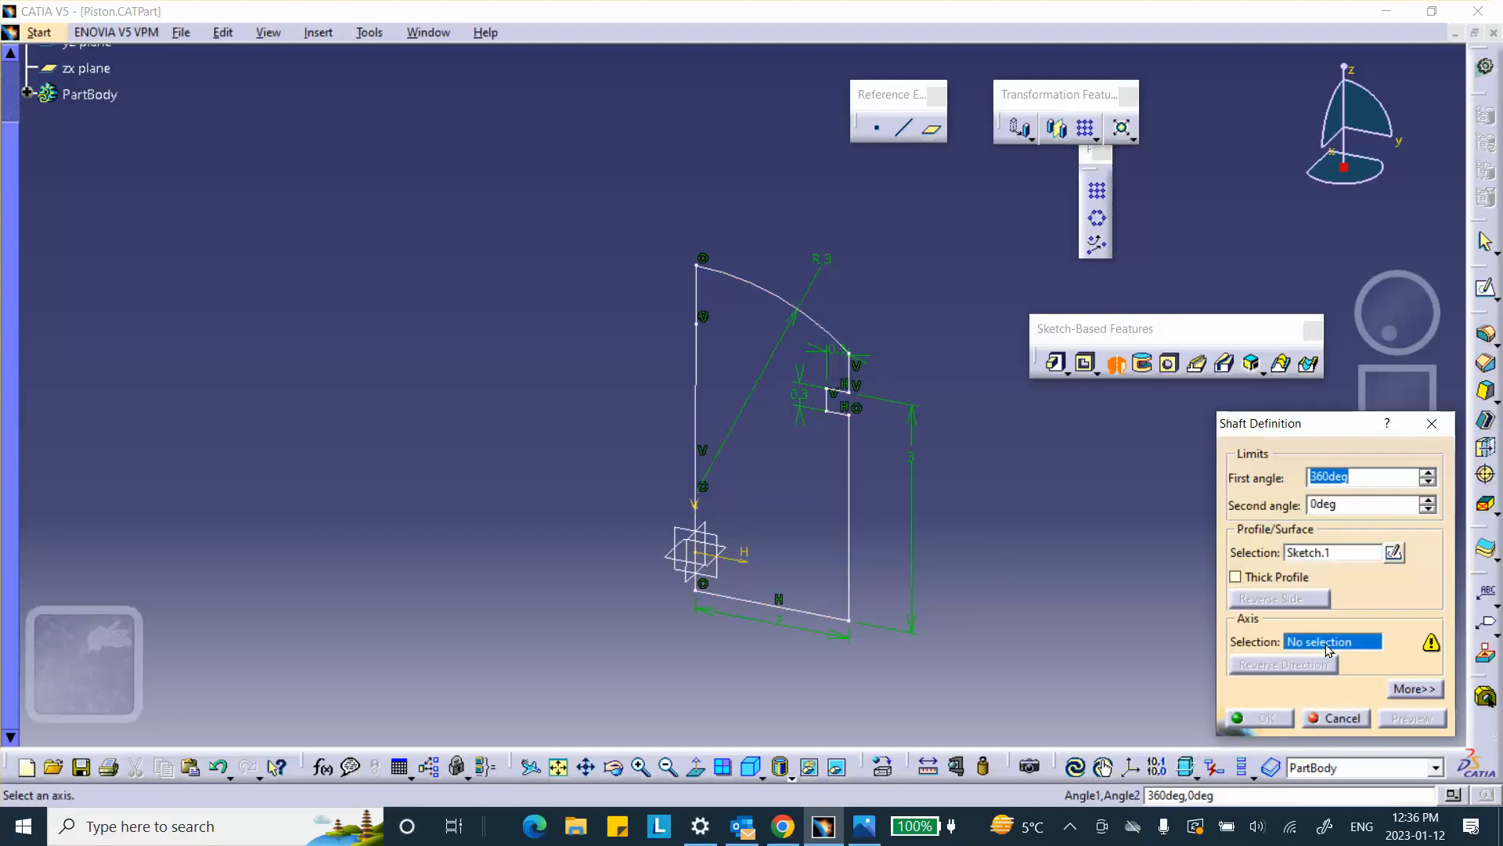
left_click(698, 402)
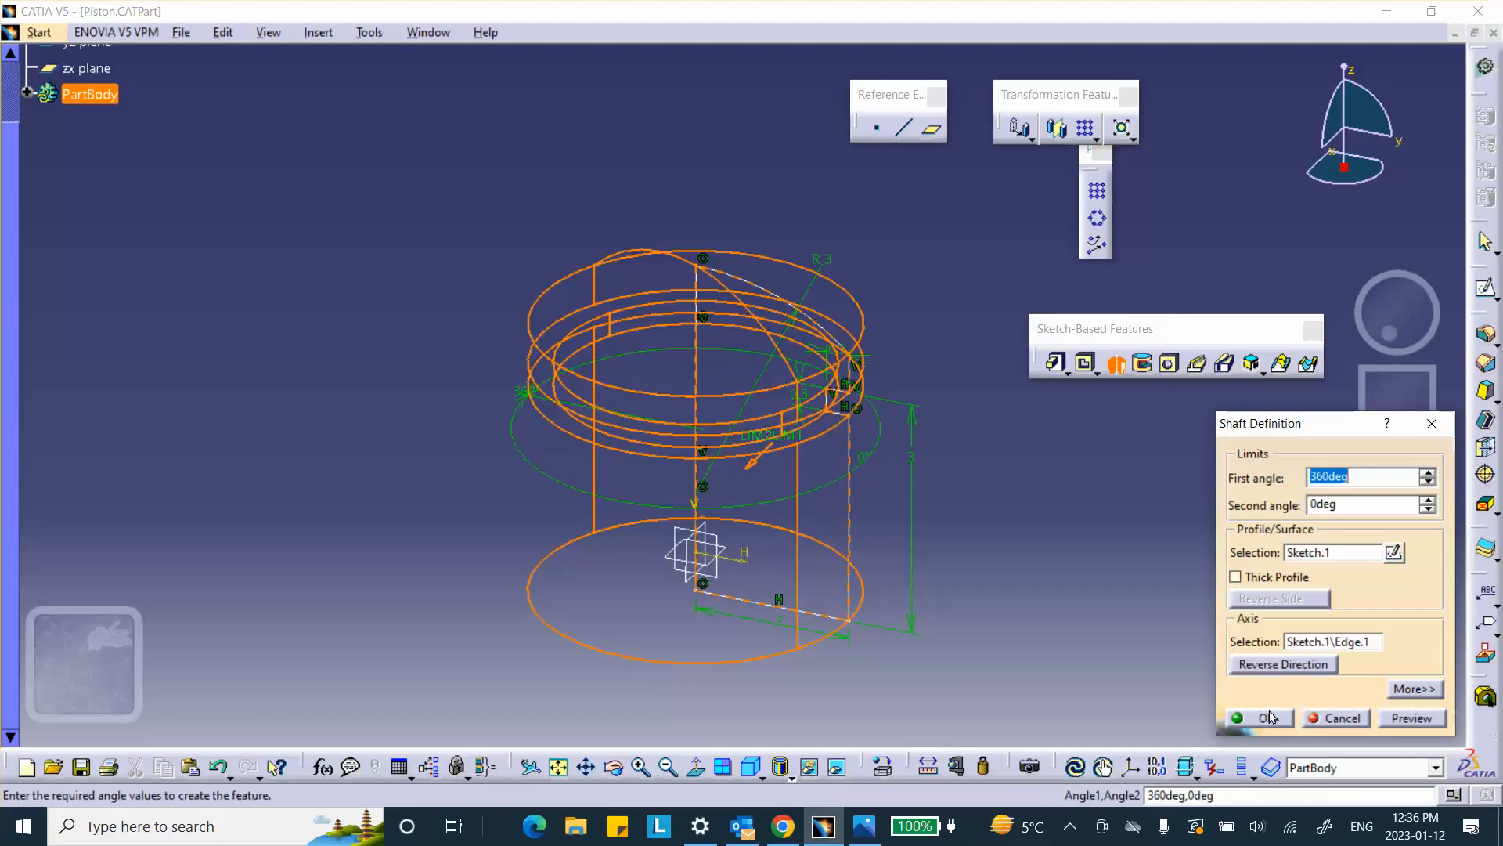
left_click(1296, 717)
middle_click_drag(1003, 575, 899, 510)
left_click(80, 767)
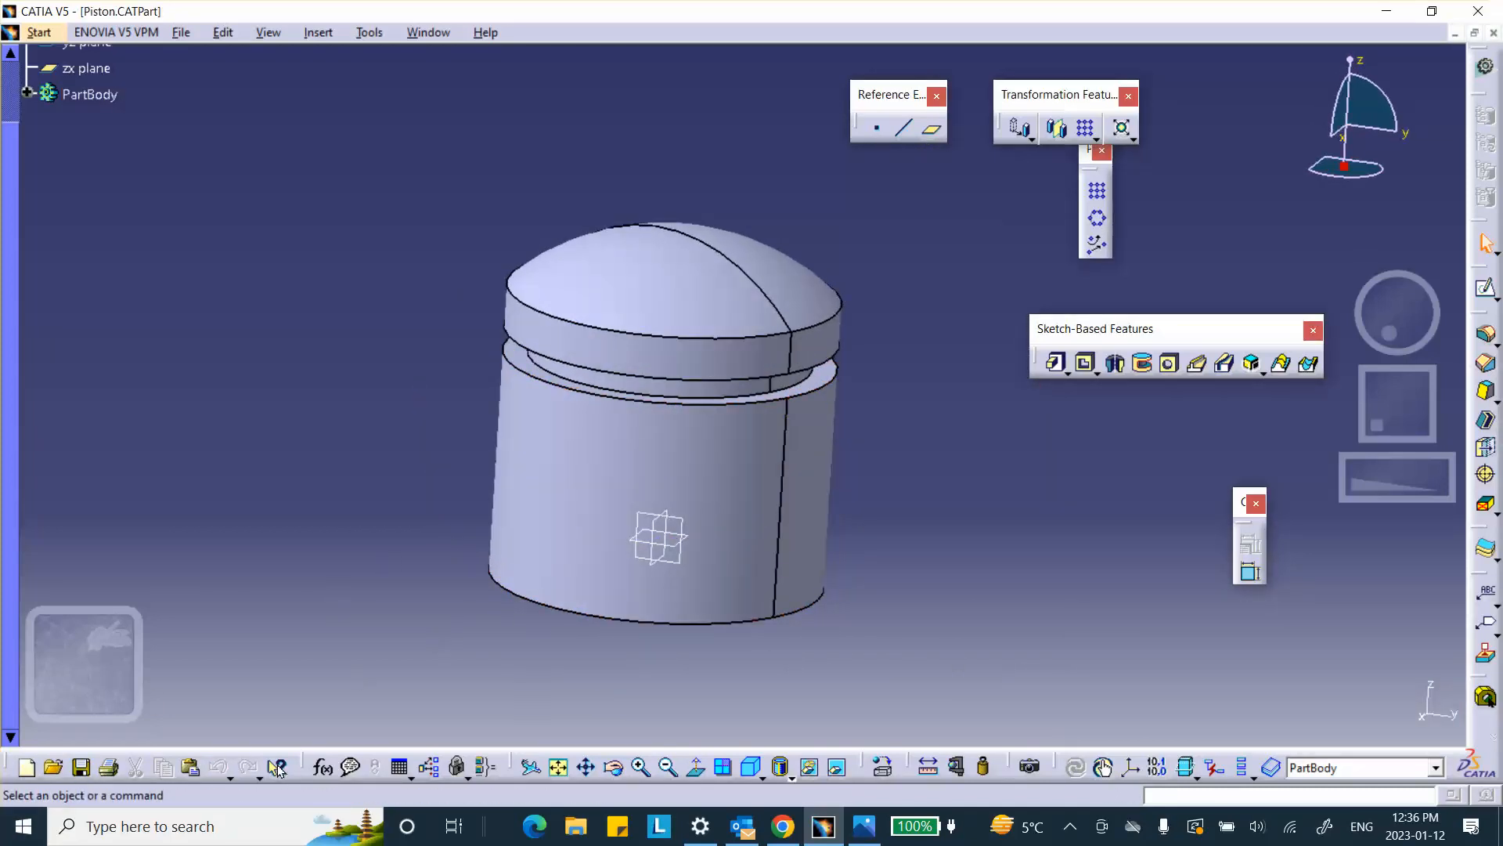
Start a sketch on the yz plane and check the side cutouts in the HW_1 Problem 2 reference drawing.
left_click(689, 523)
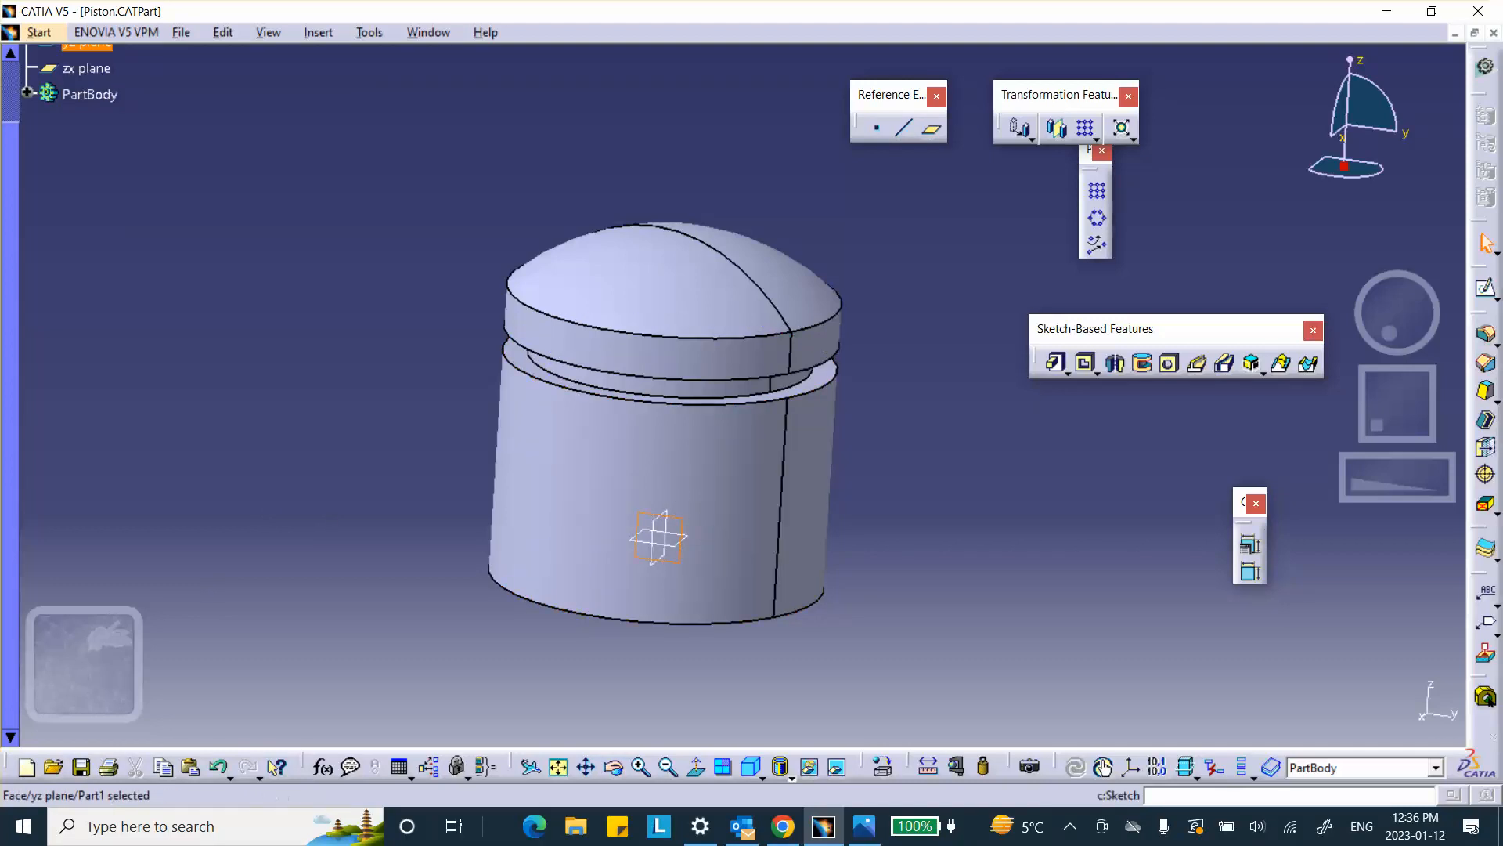
left_click(1485, 288)
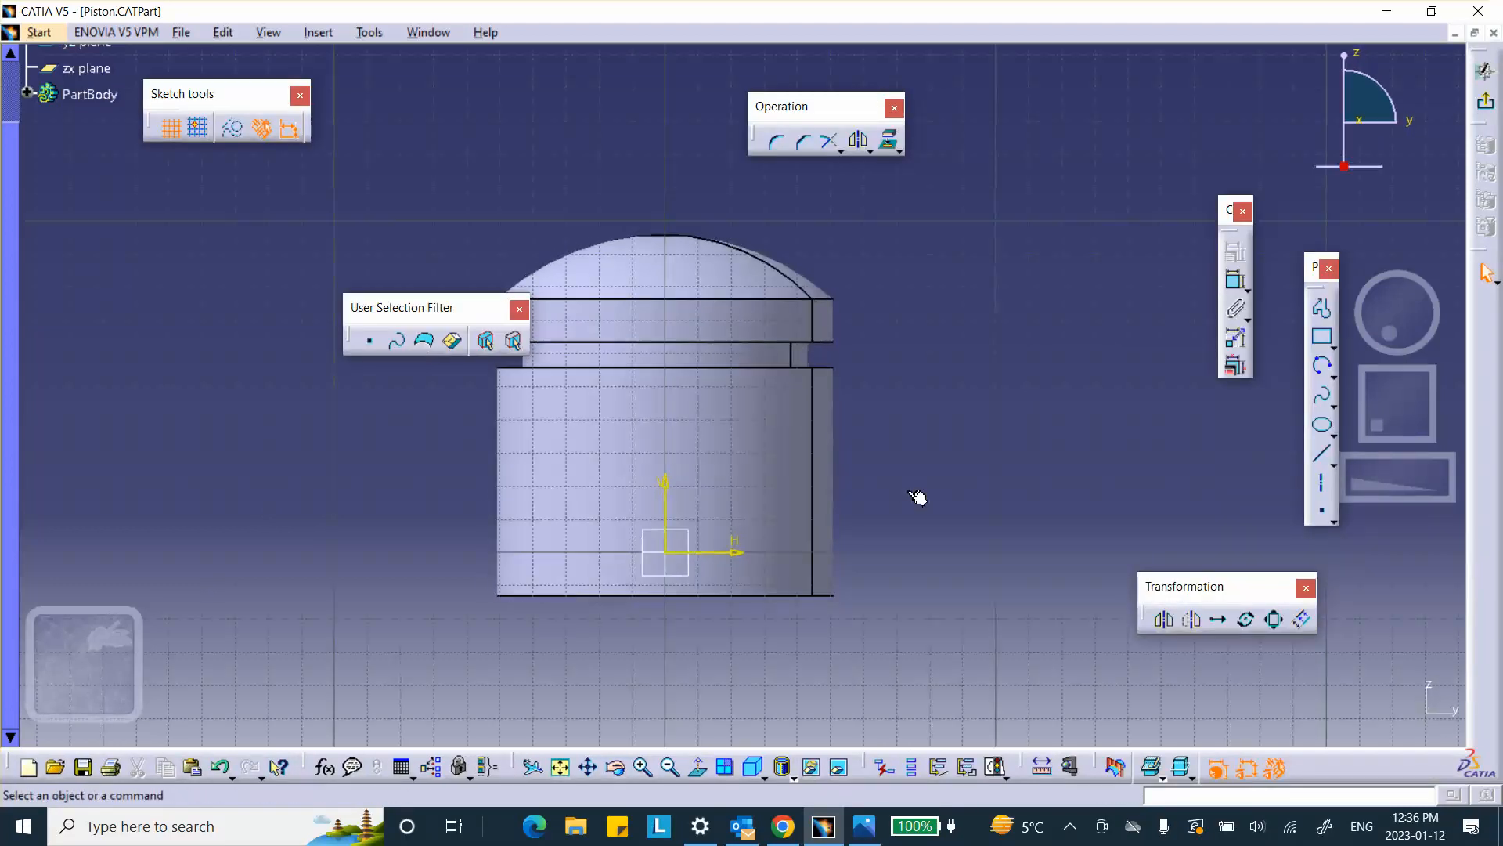
mouse_move(864, 826)
left_click(855, 726)
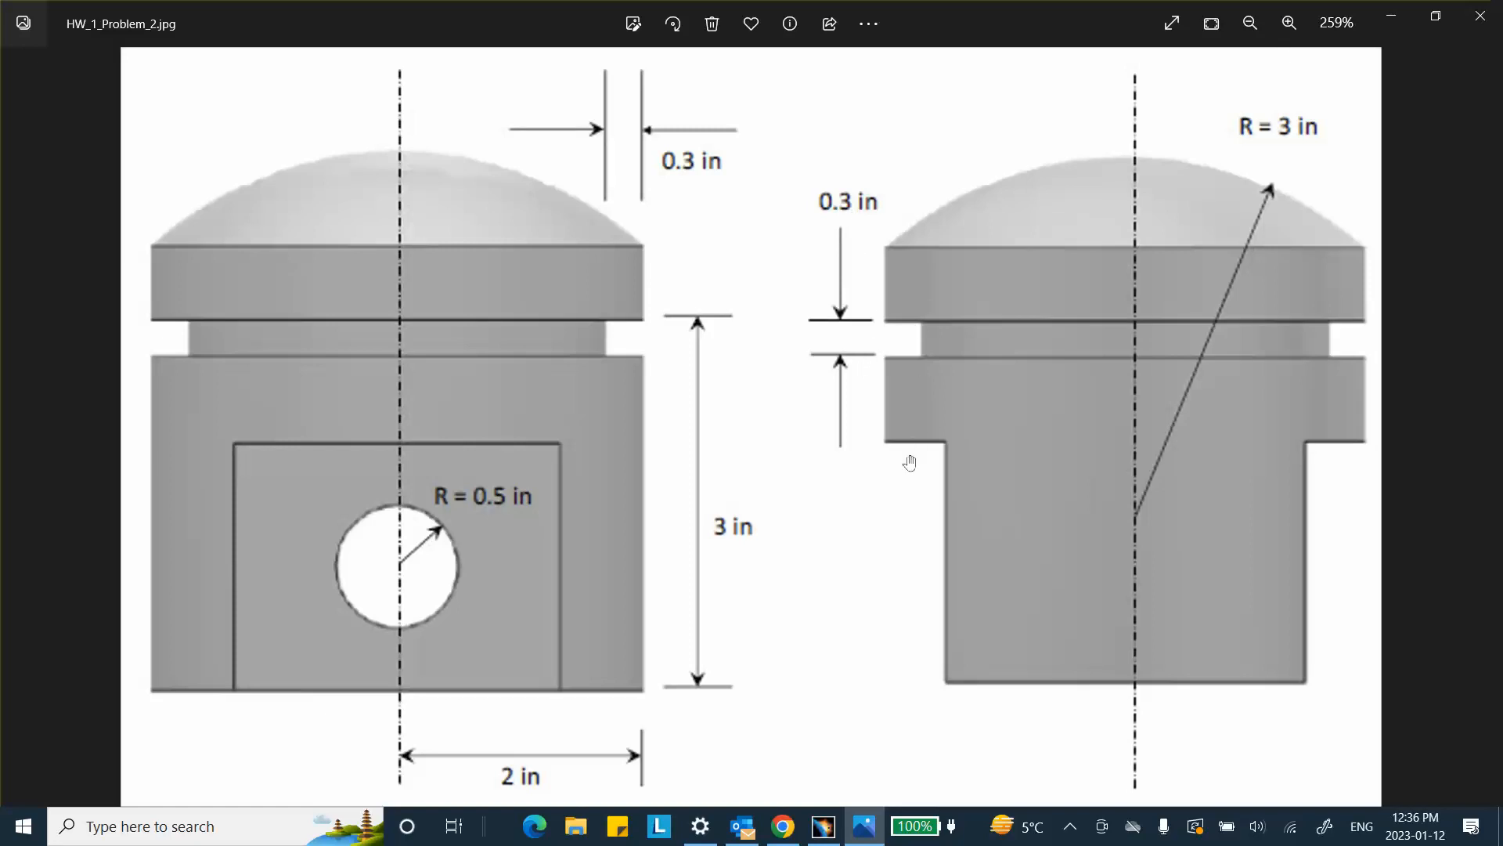
left_click(1392, 16)
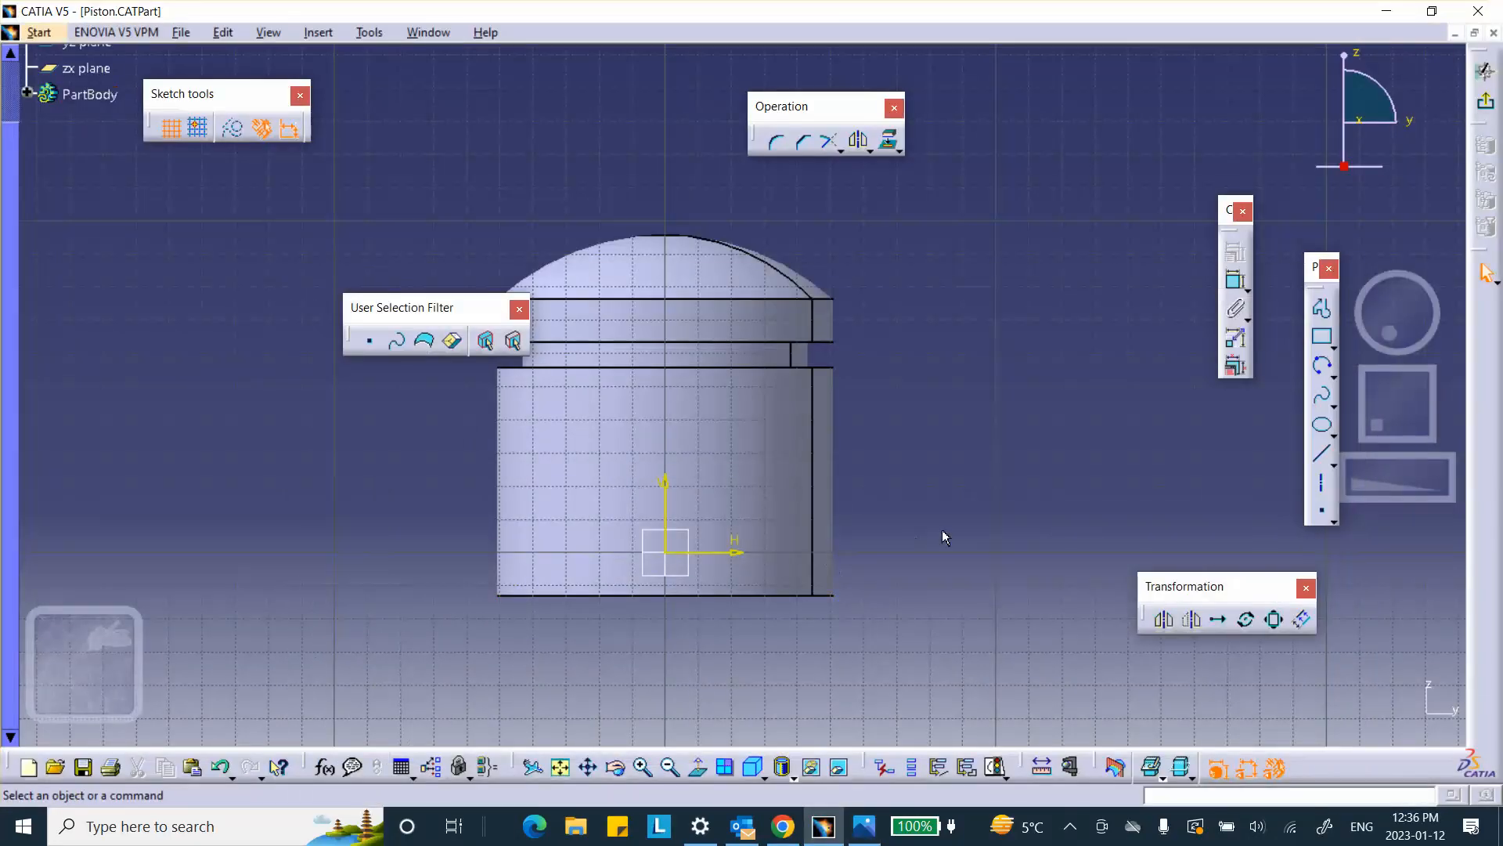
Sketch a rectangle across the piston's lower wall on the negative H side, extending past the wall and base, and exit the sketch.
left_click(1321, 336)
left_click(465, 415)
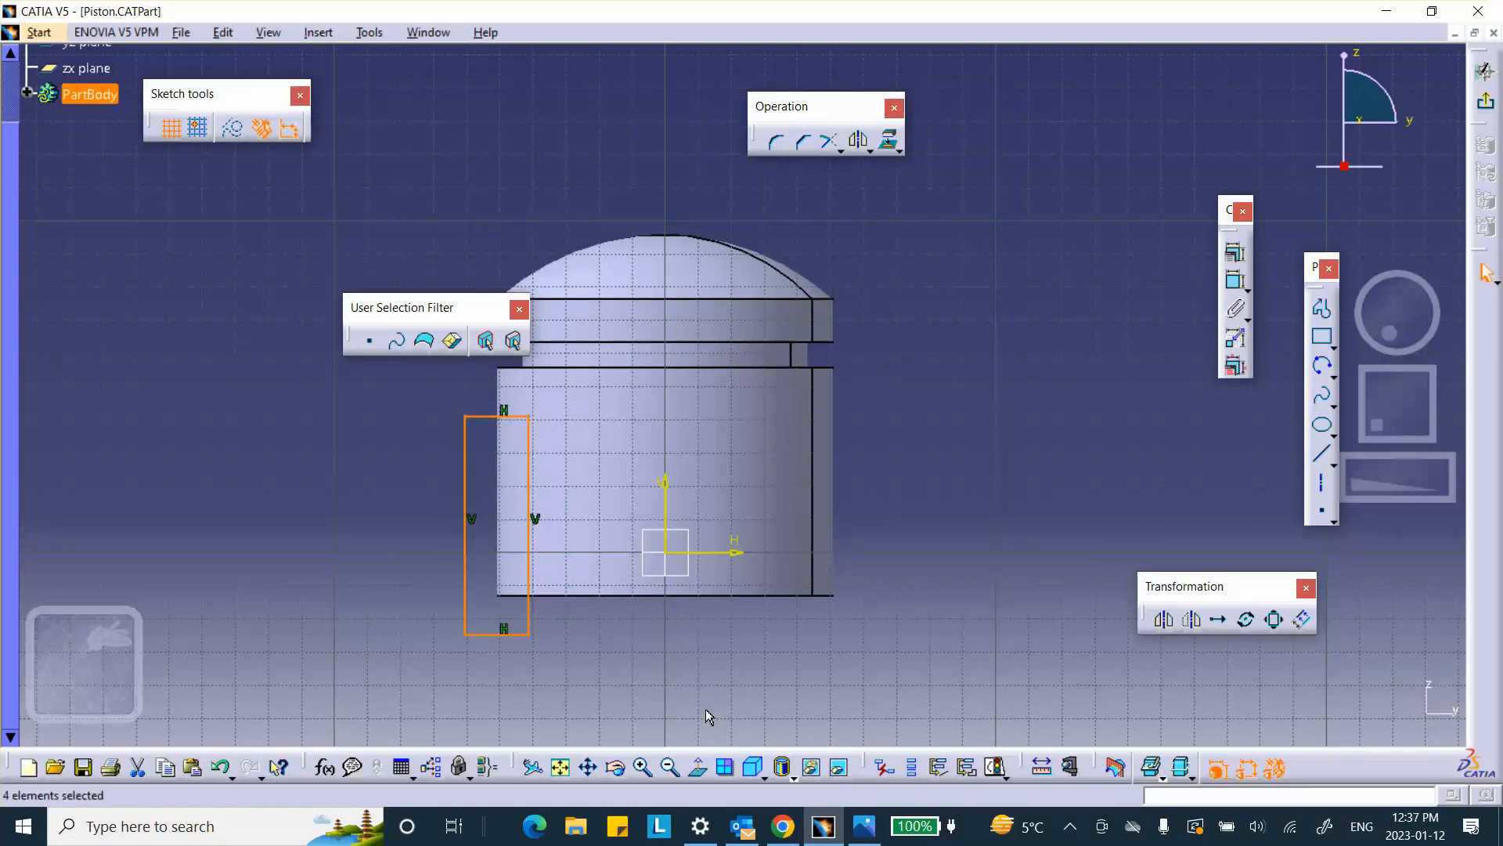
left_click(940, 523)
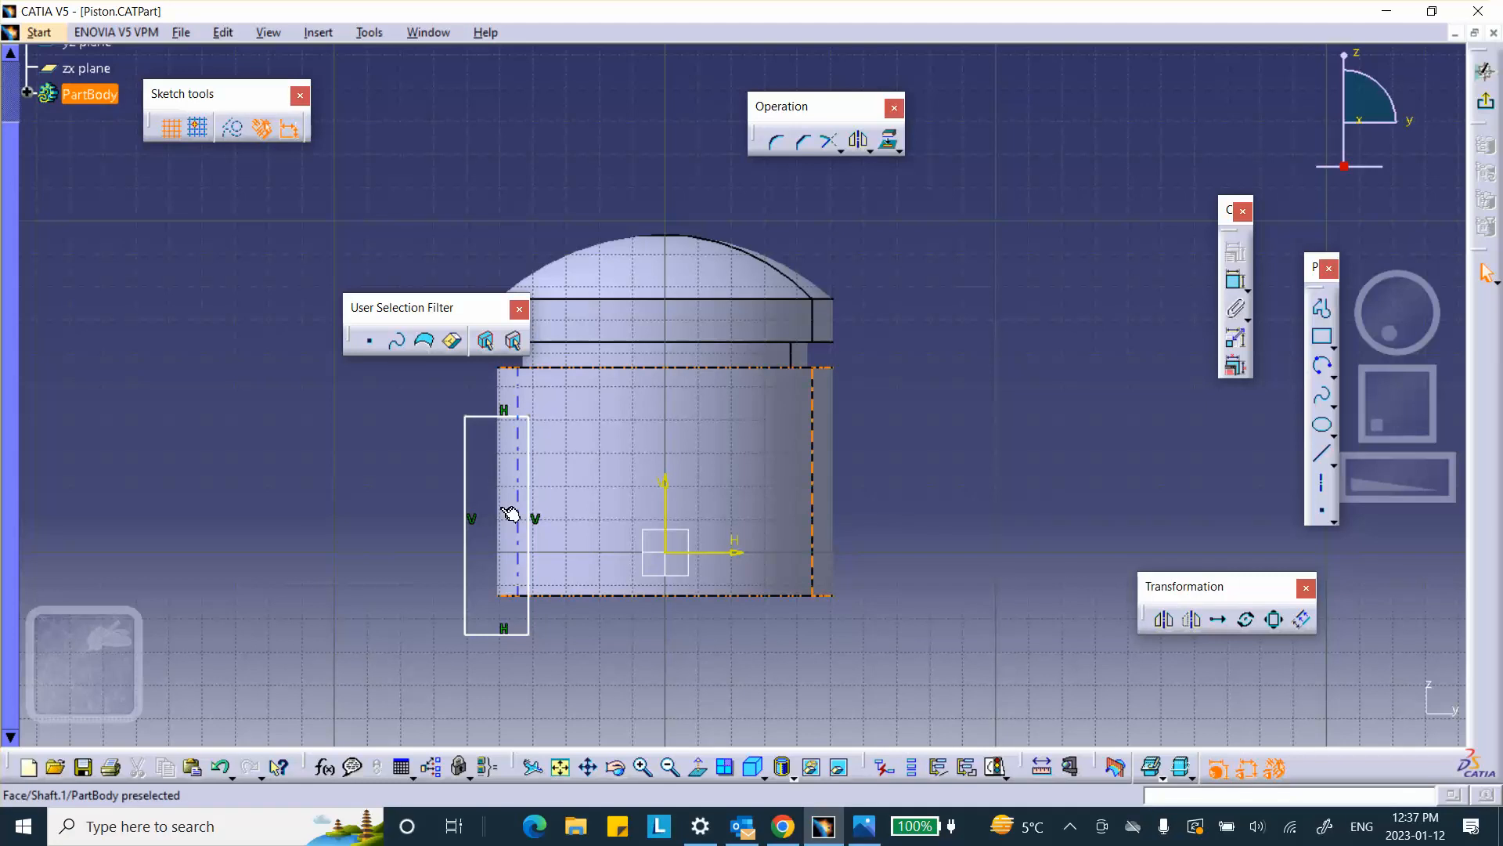
left_click(1485, 102)
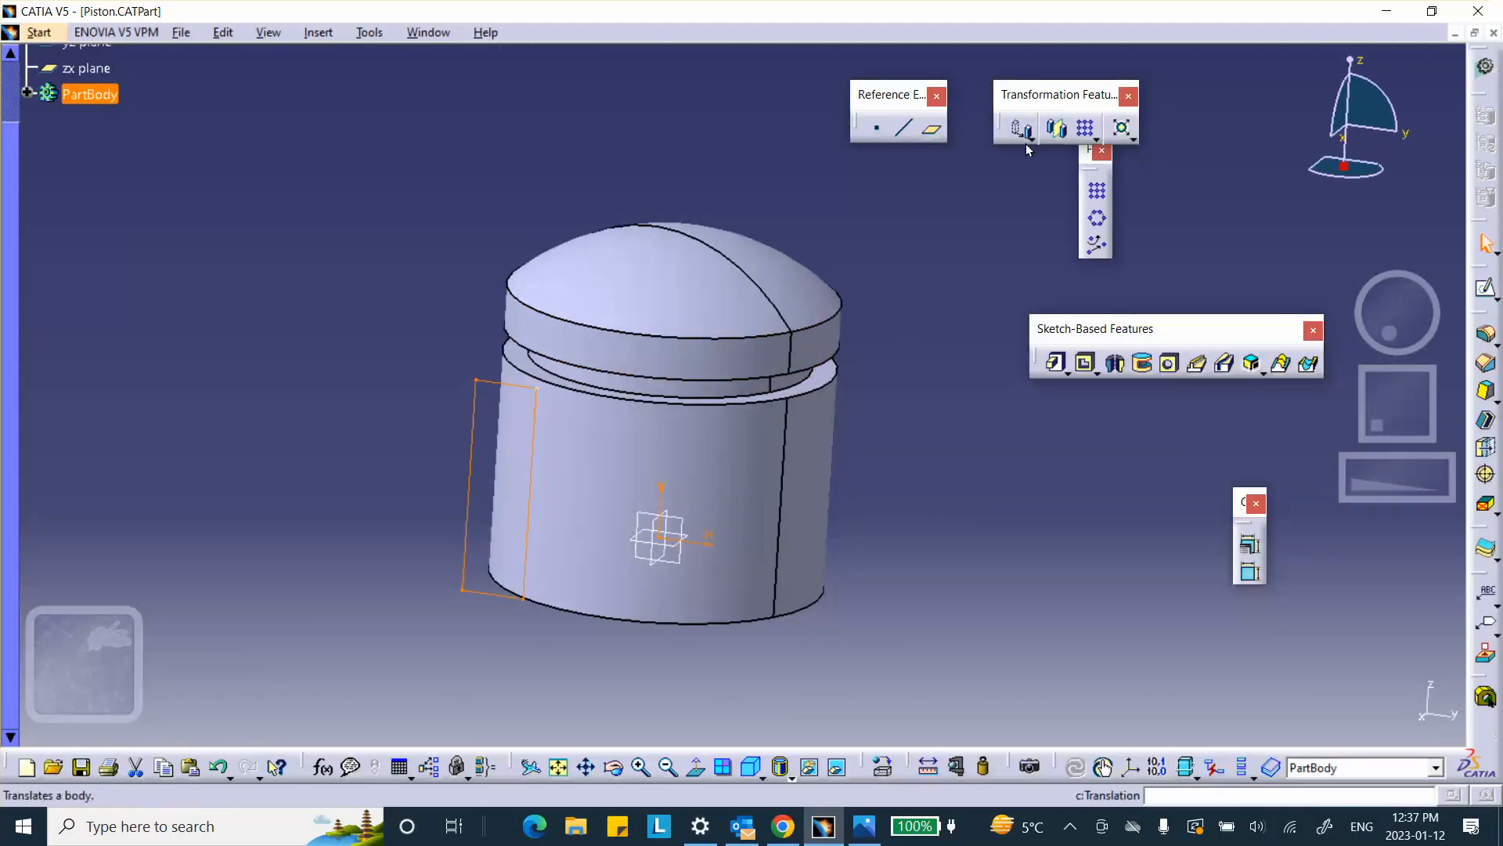
Cut the rectangle through the piston's side as a Pocket with mirrored extent and a depth of 2.787 in.
left_click(1086, 363)
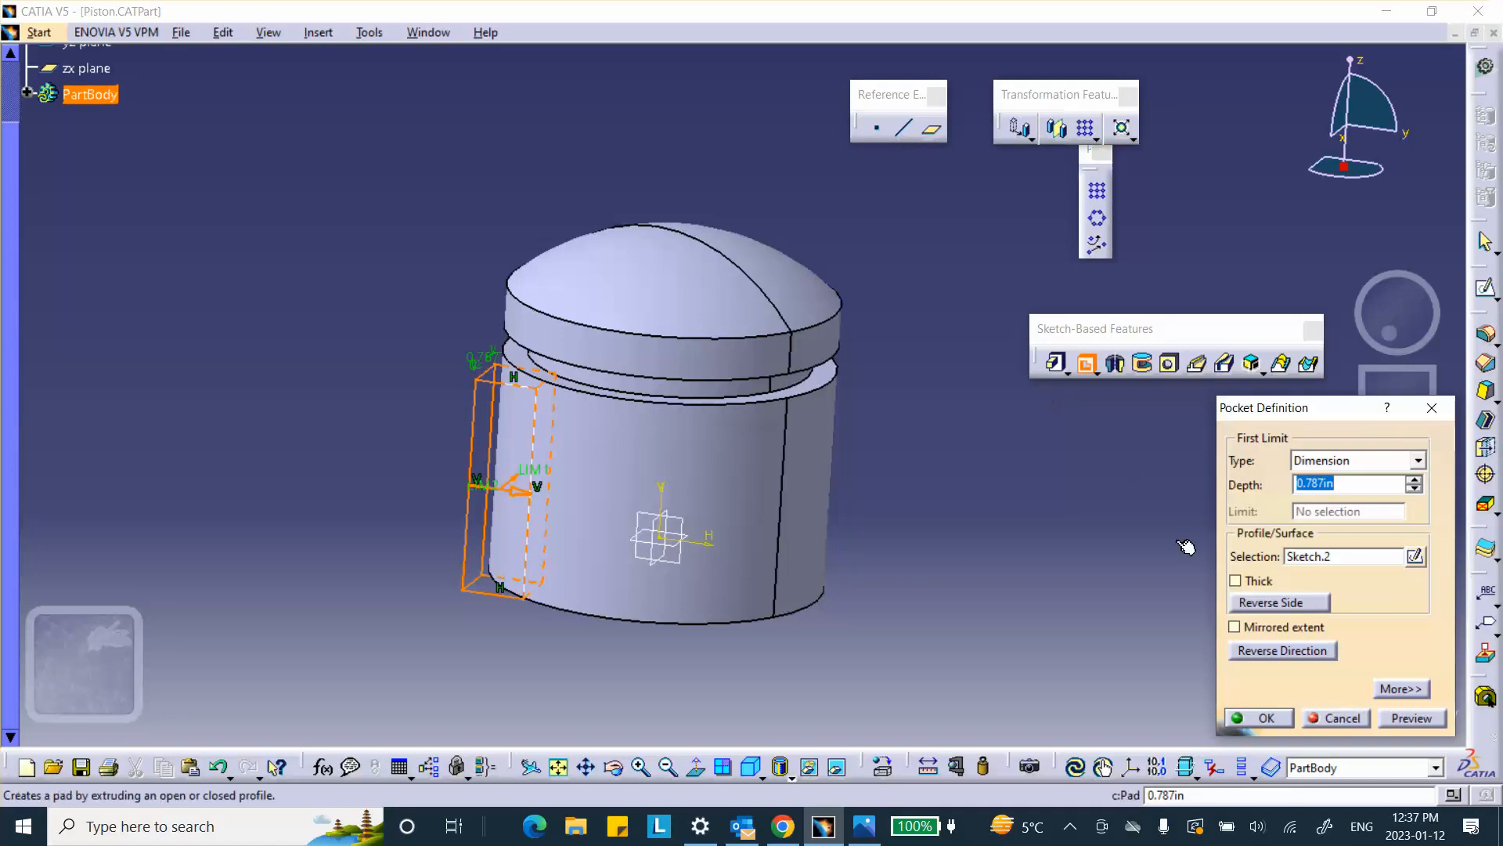
left_click(1236, 627)
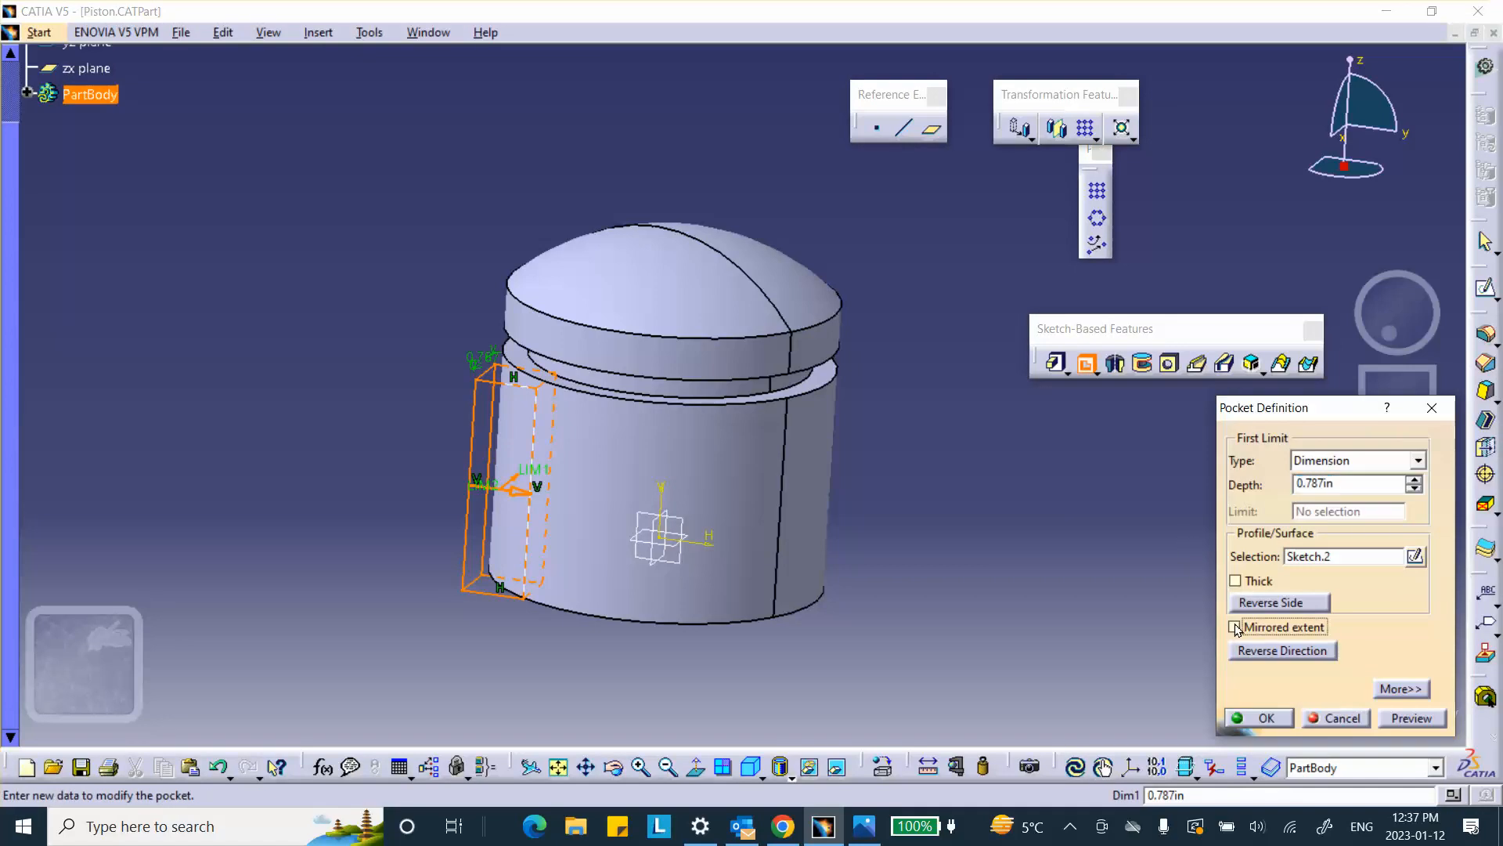
left_click(1416, 480)
left_click(1416, 480)
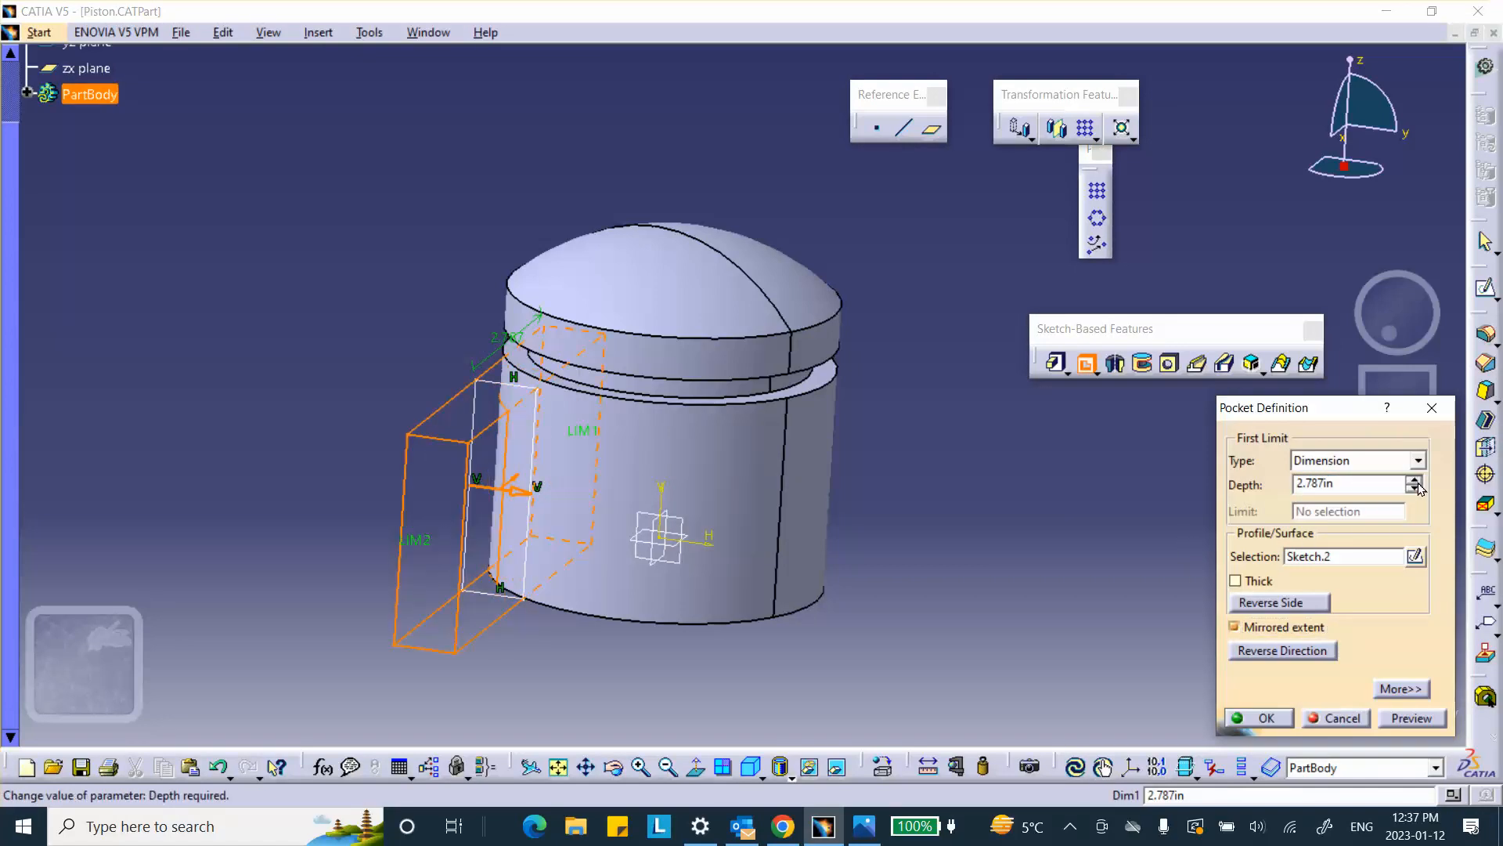
left_click(1285, 722)
middle_click_drag(618, 500, 652, 530)
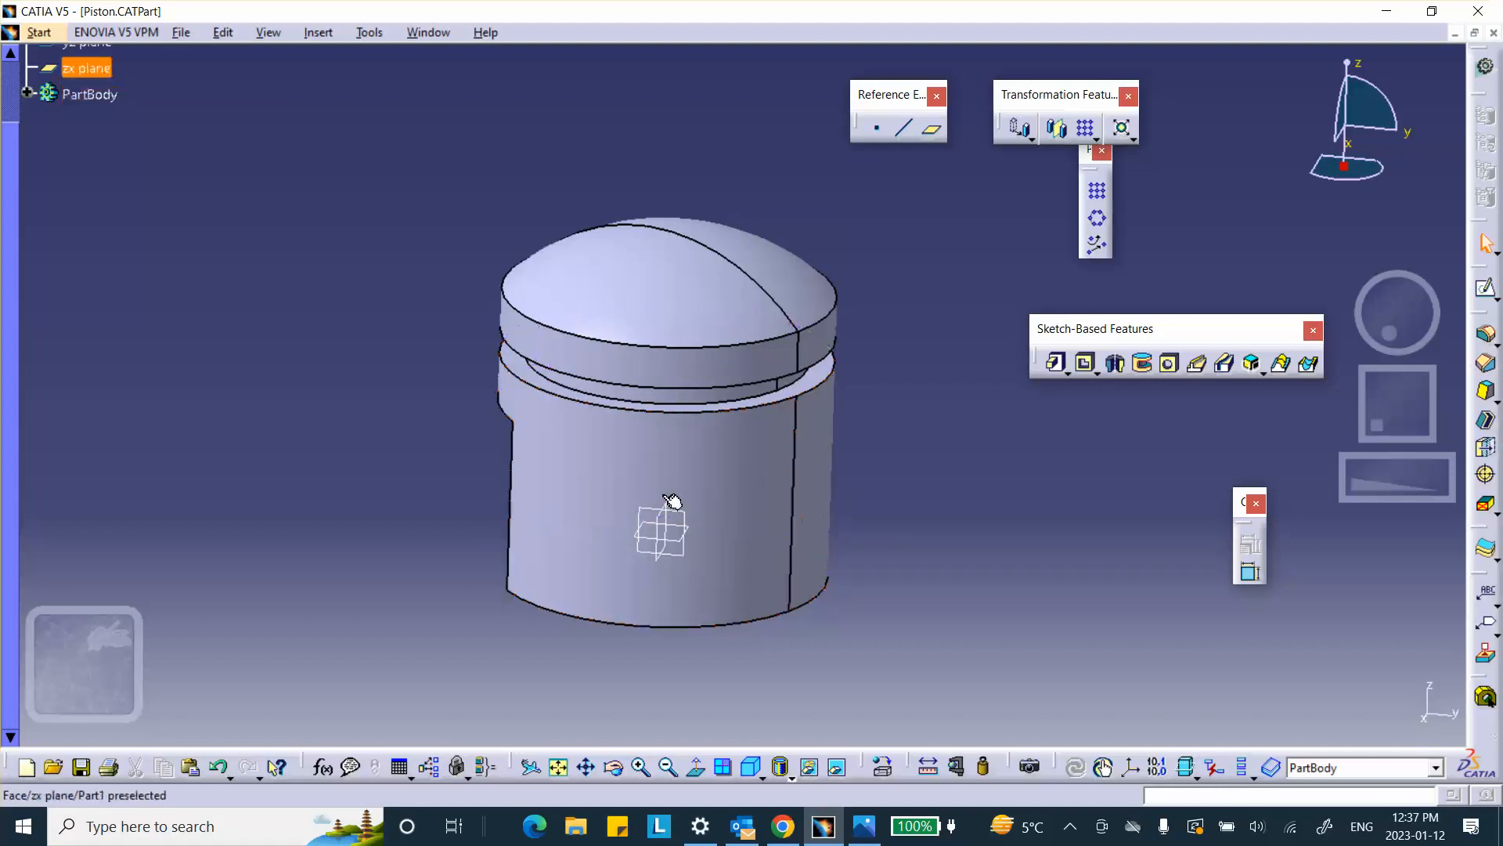
middle_click_drag(560, 459, 569, 445)
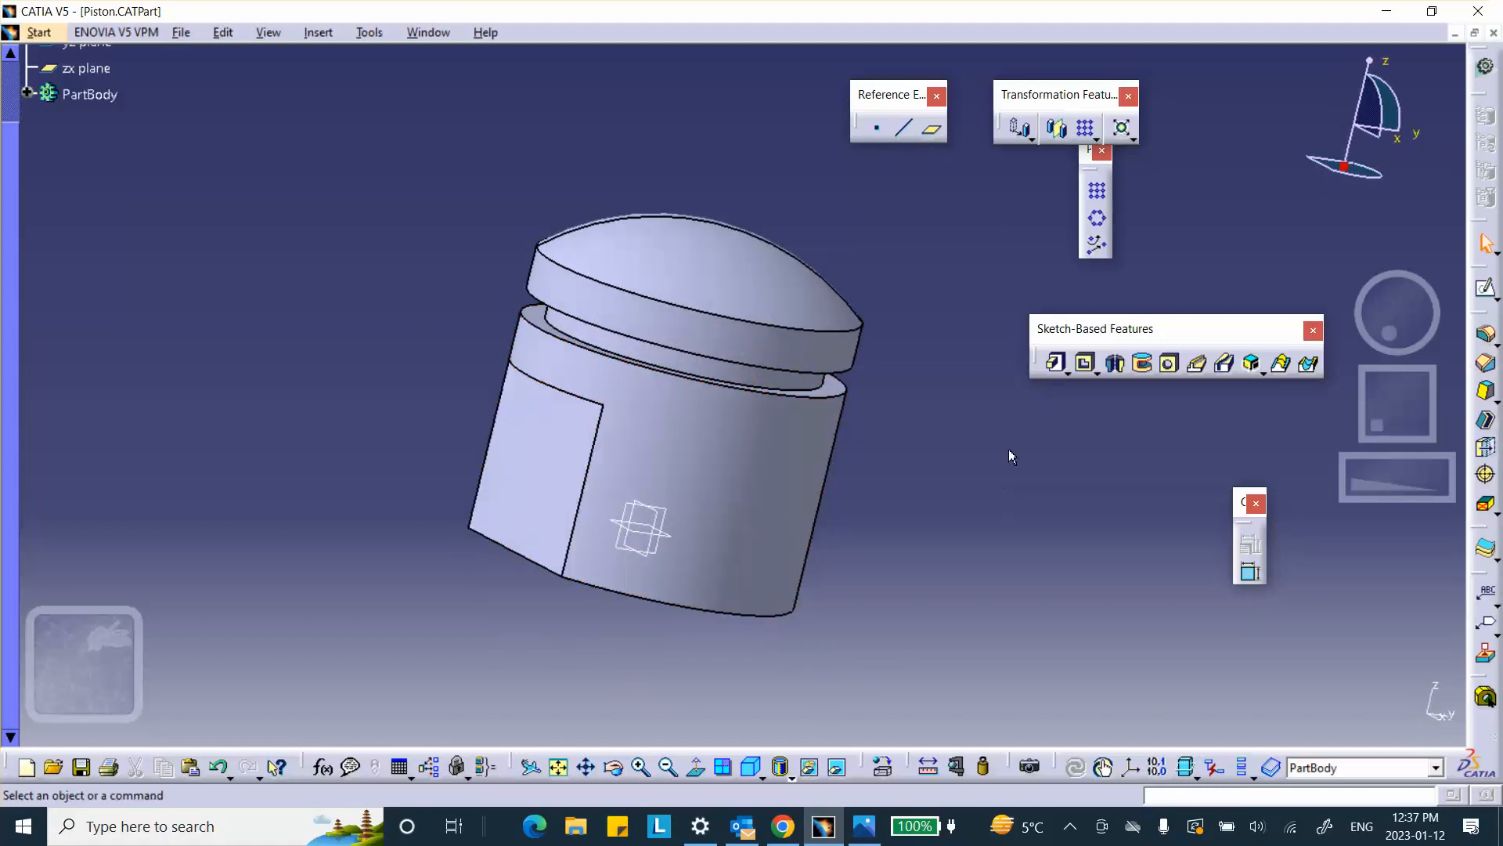
middle_click_drag(1009, 449, 874, 392)
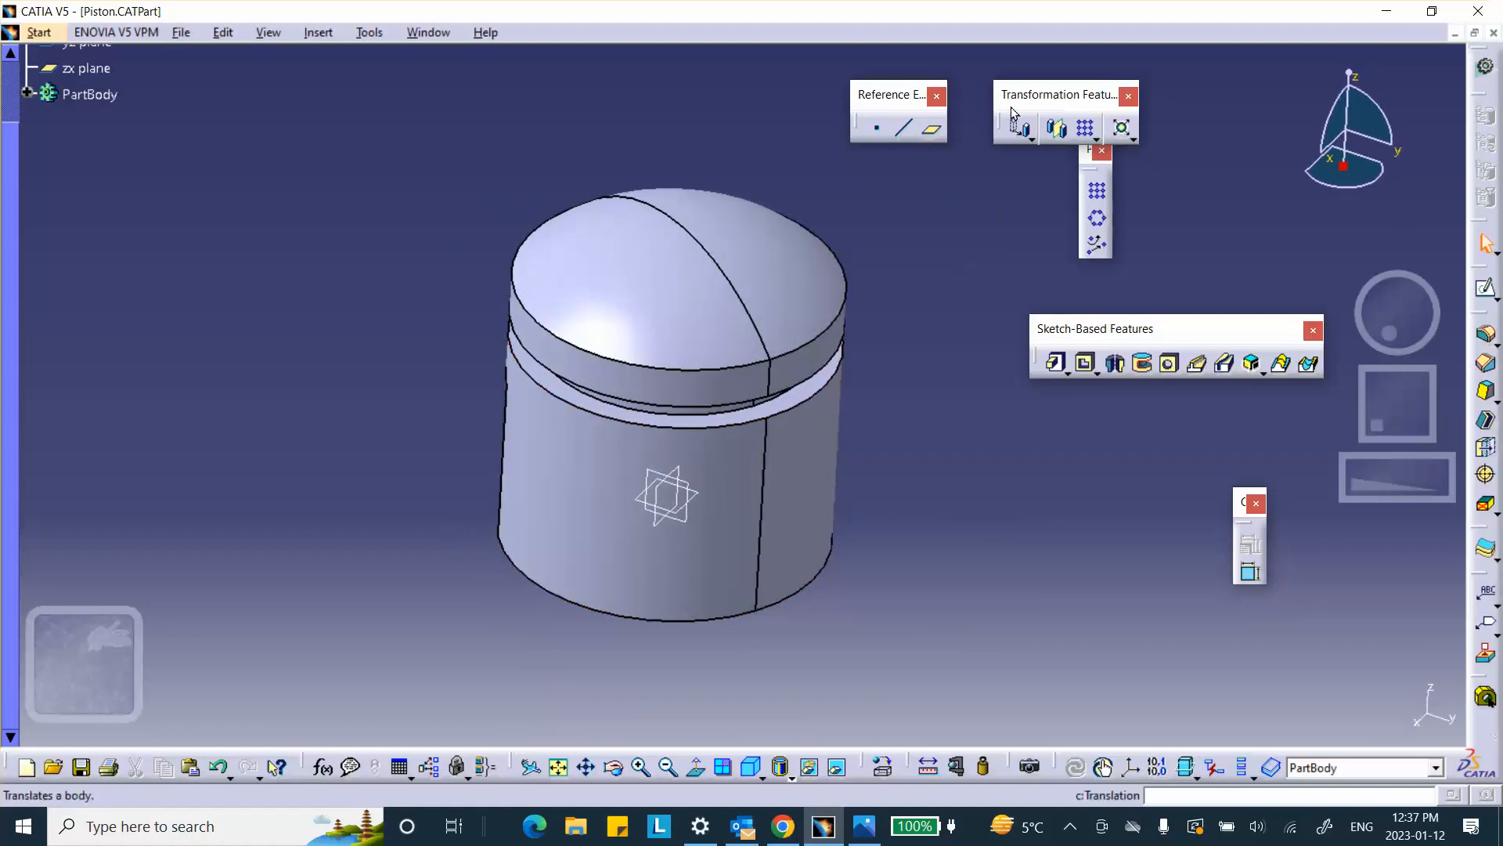
left_click(1060, 130)
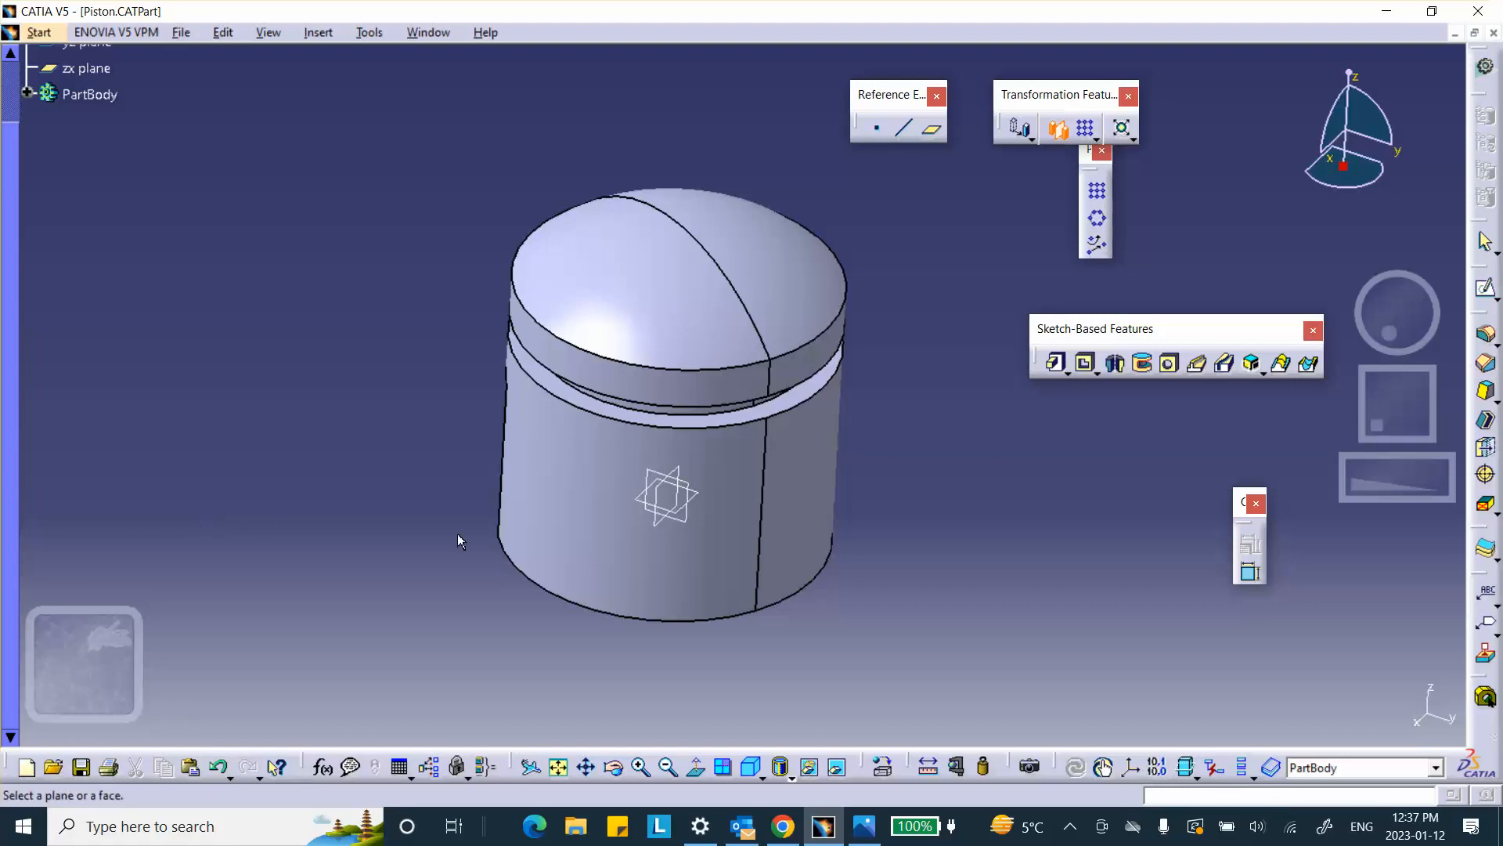
left_click(662, 525)
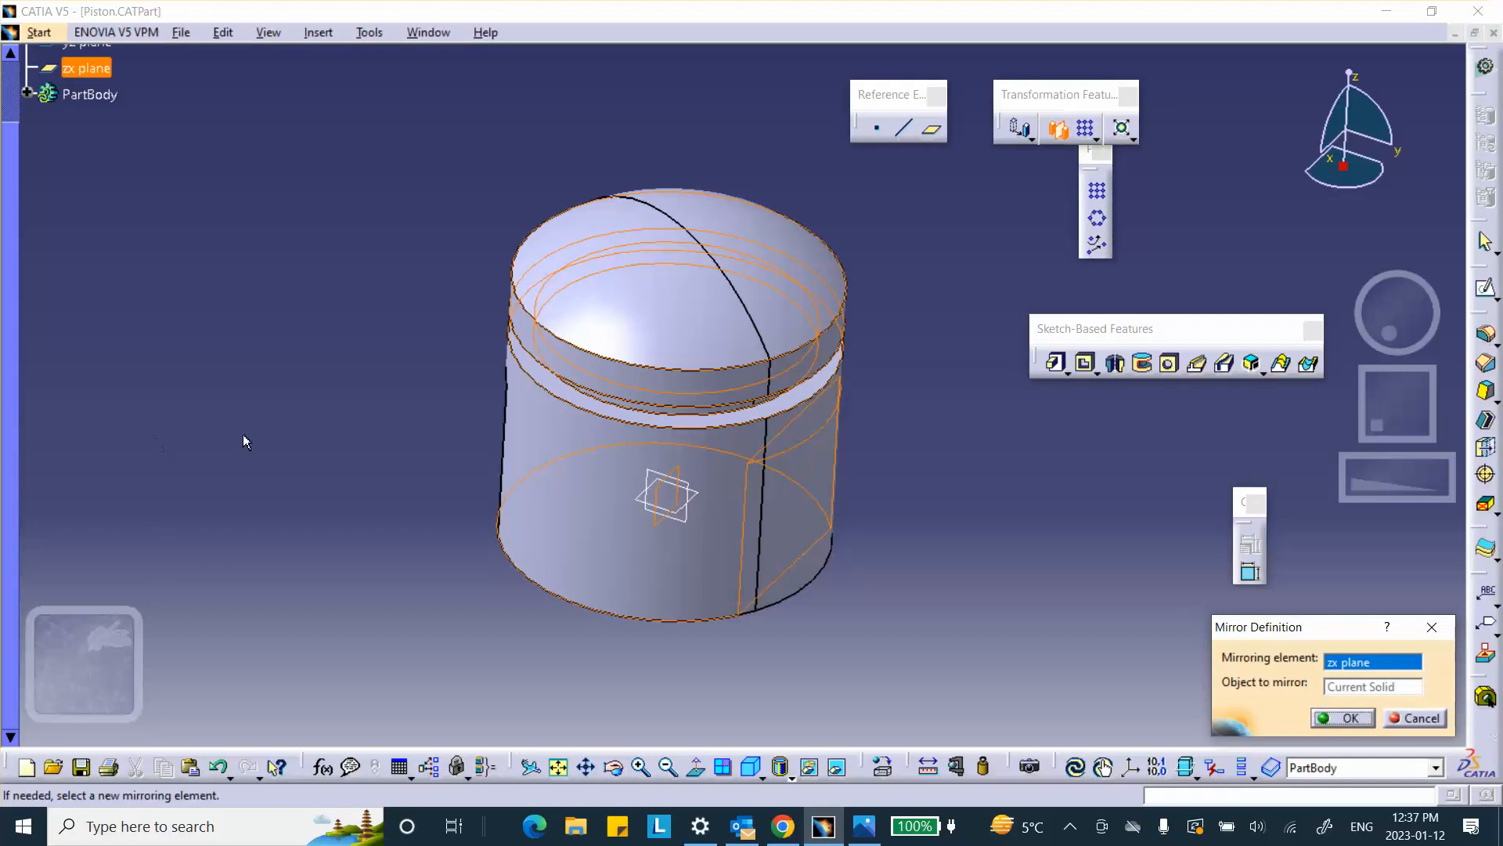
middle_click_drag(244, 442, 548, 428)
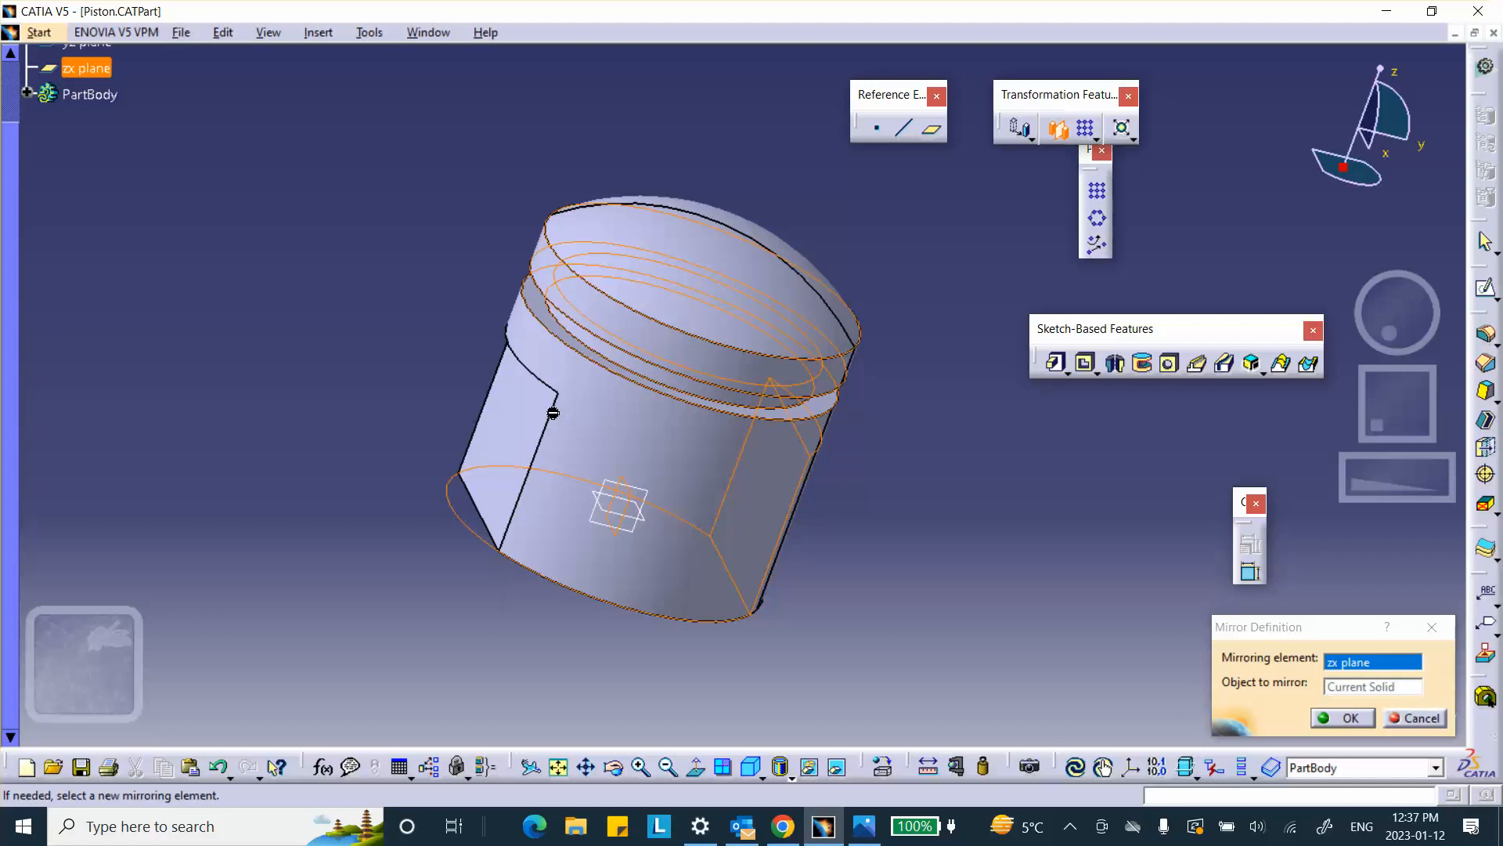
left_click(1420, 718)
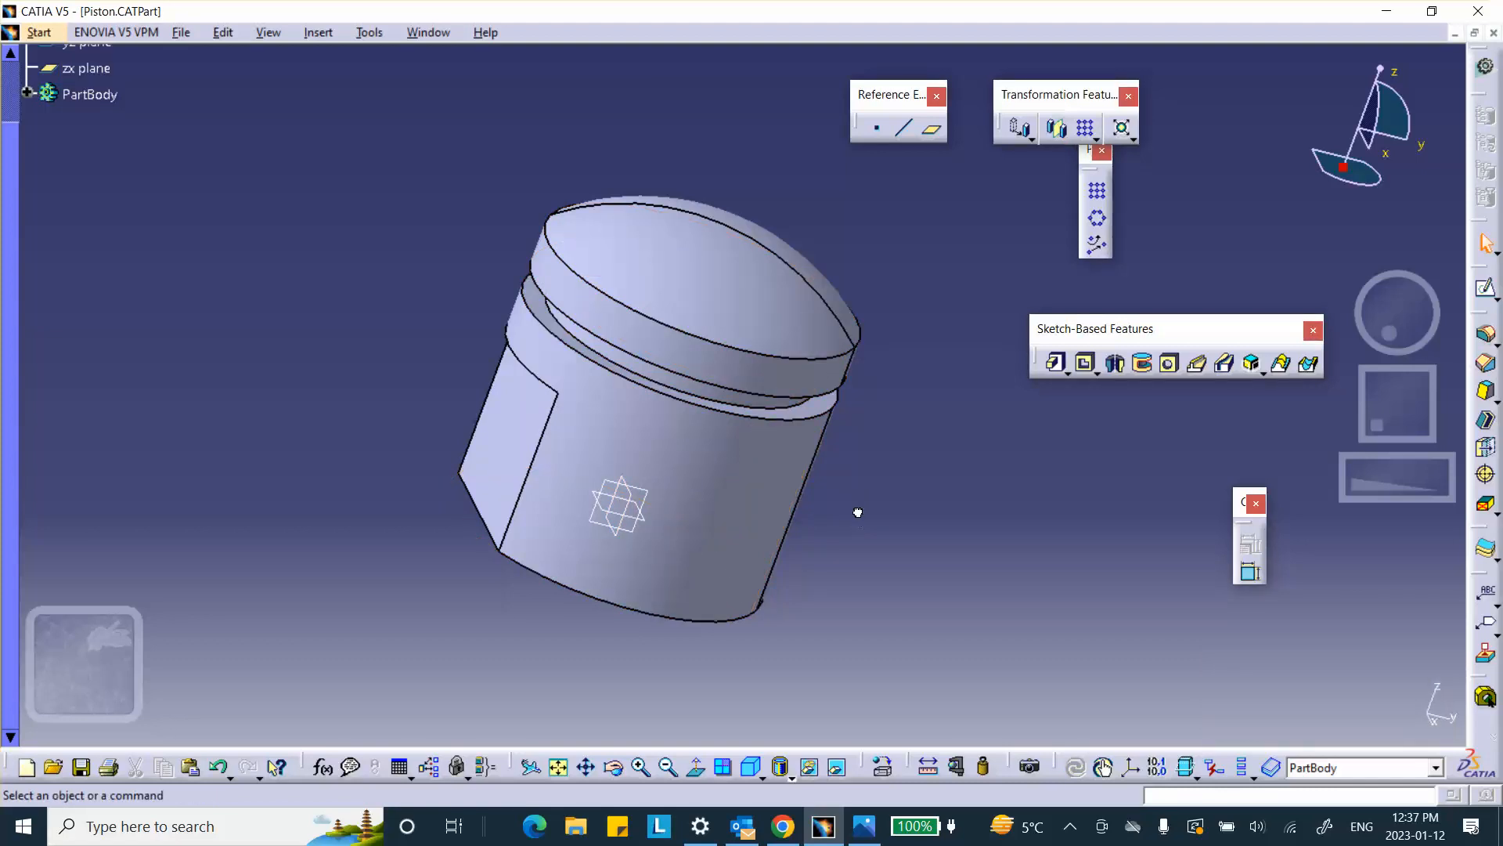
Mirror the side pocket about the zx plane to cut the matching flat on the opposite side of the piston.
left_click(27, 93)
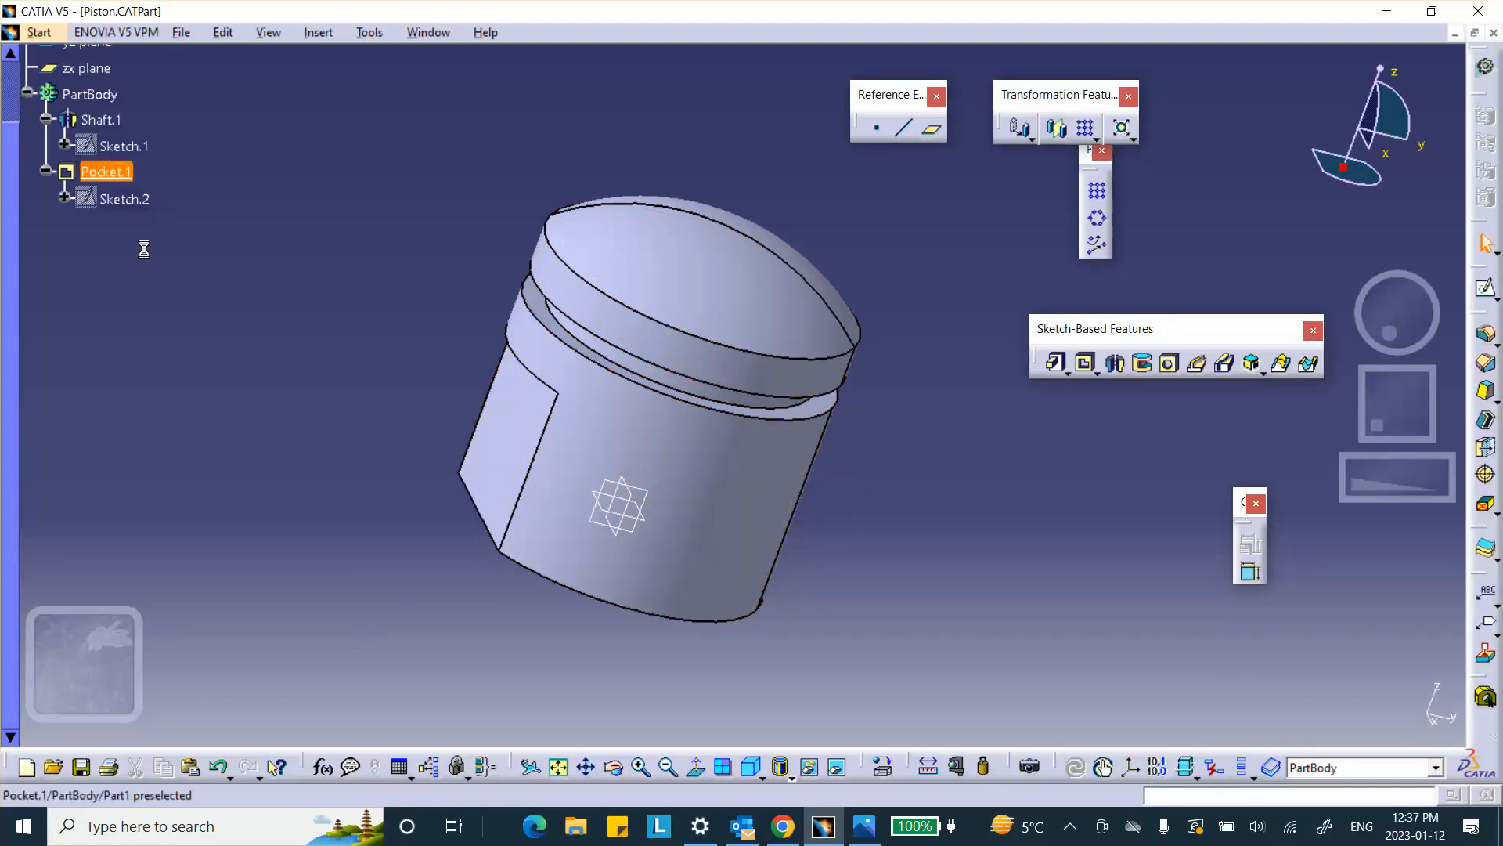
left_click(91, 382)
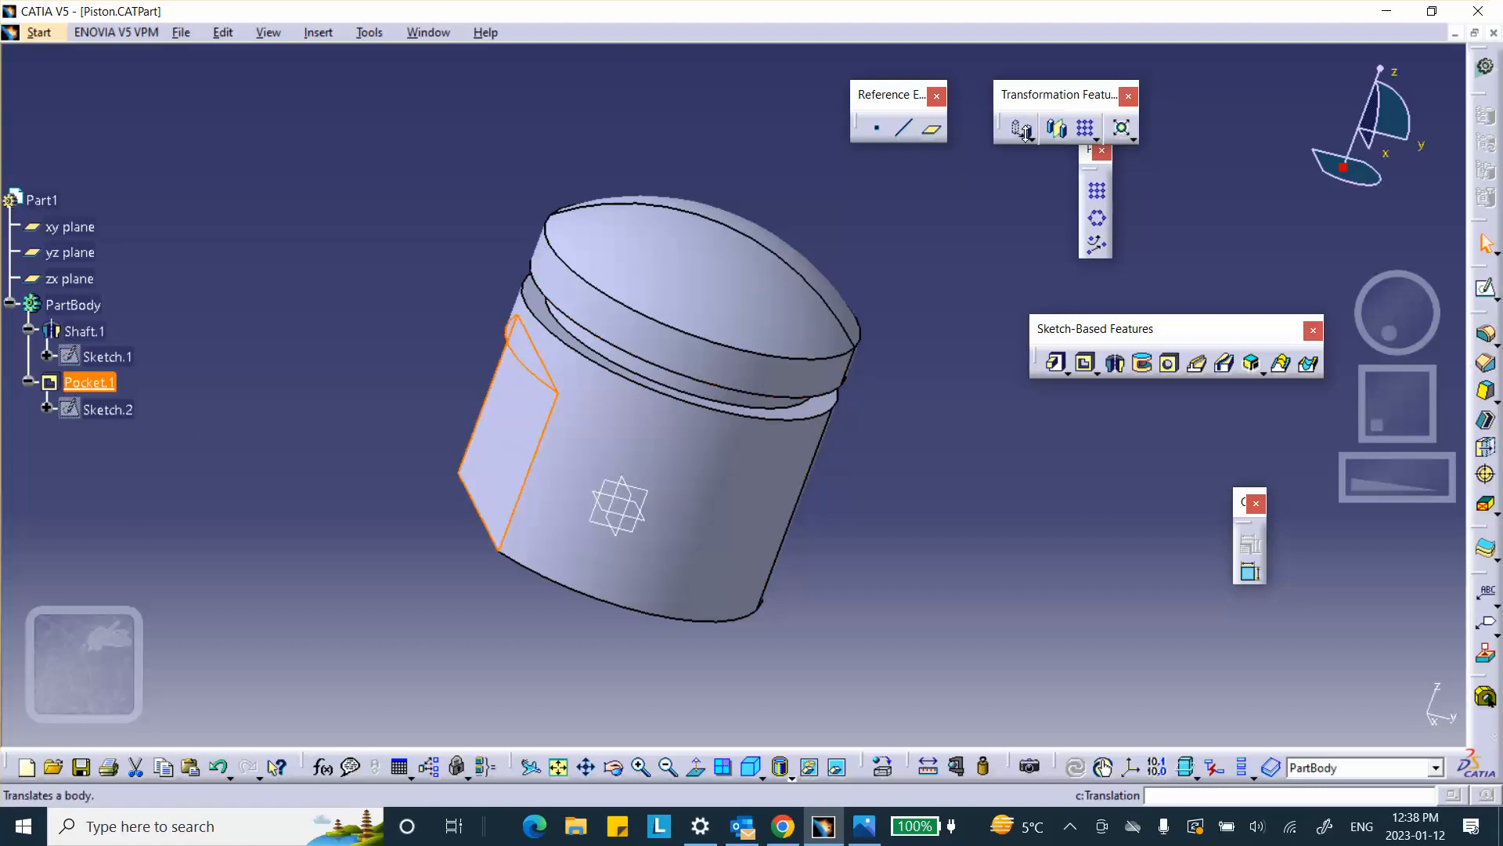
left_click(1057, 128)
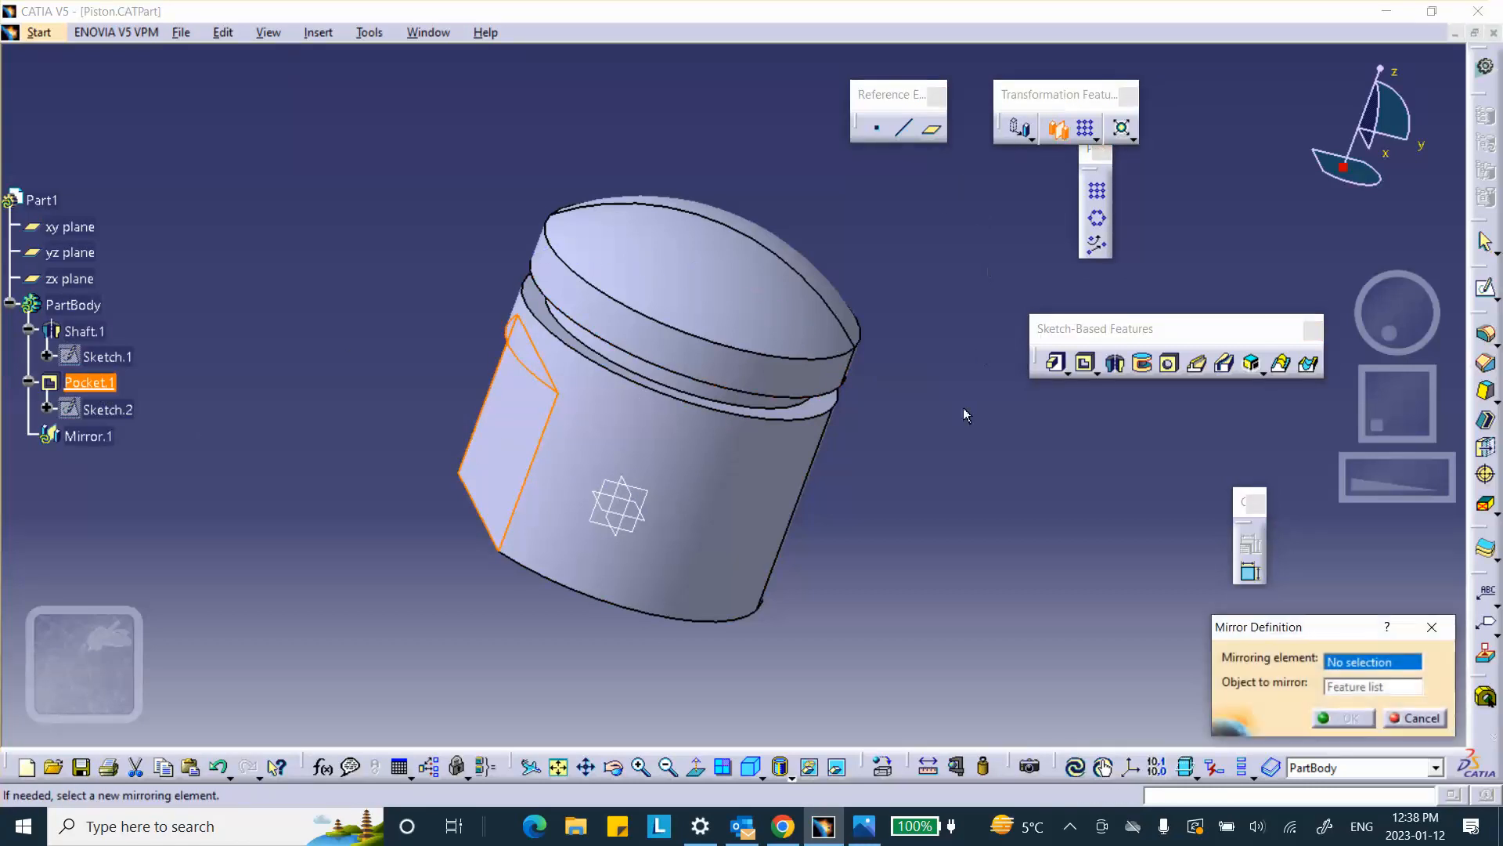
left_click(639, 497)
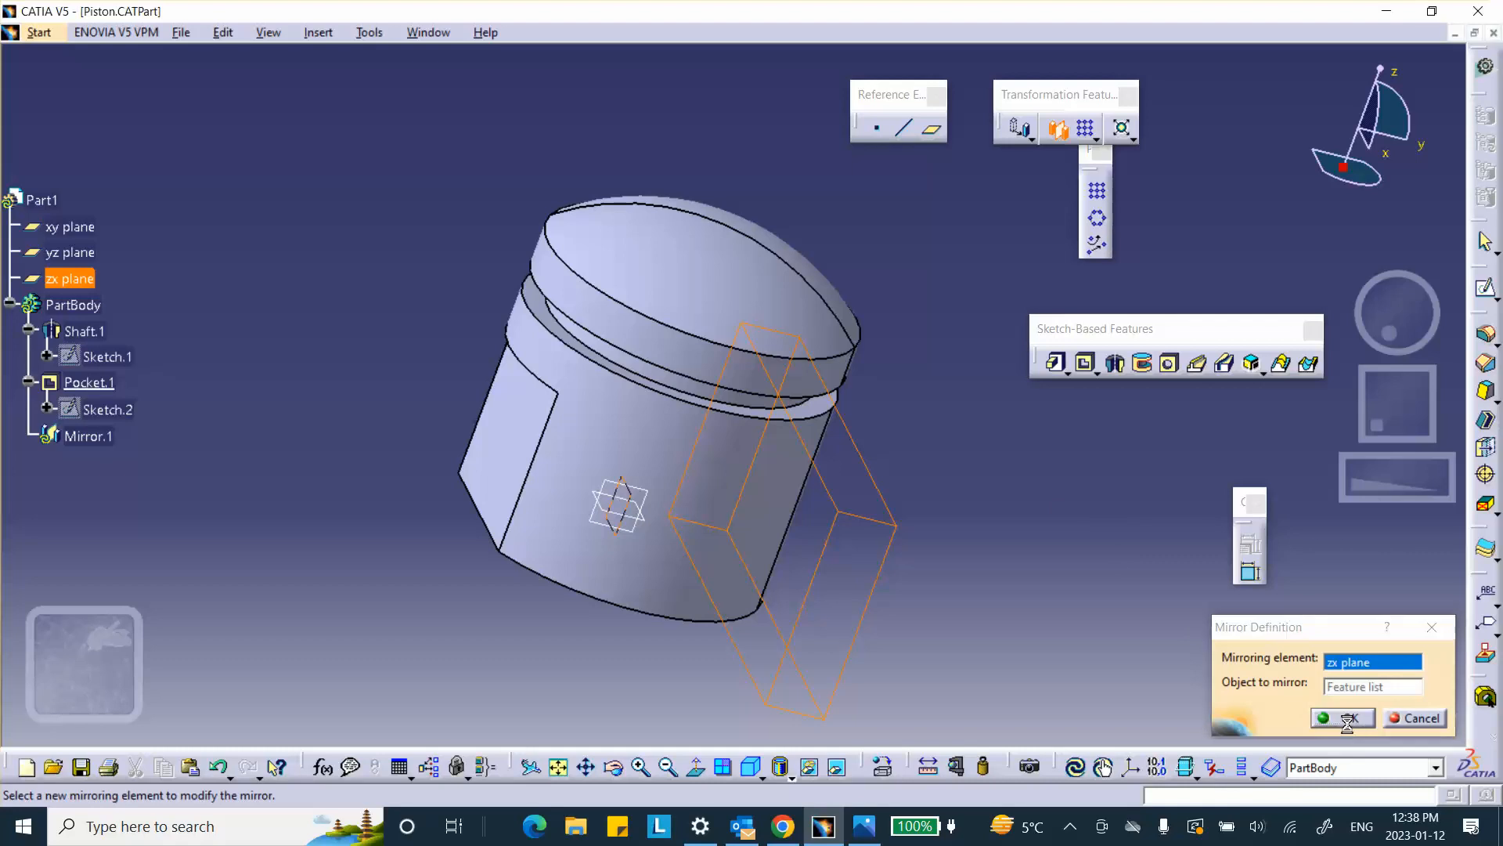
left_click(1340, 719)
middle_click_drag(1057, 532, 693, 433)
Start a sketch on the mirrored flat face and draw a circle of about 0.44 in radius, centred on the vertical axis above the origin.
left_click(785, 513)
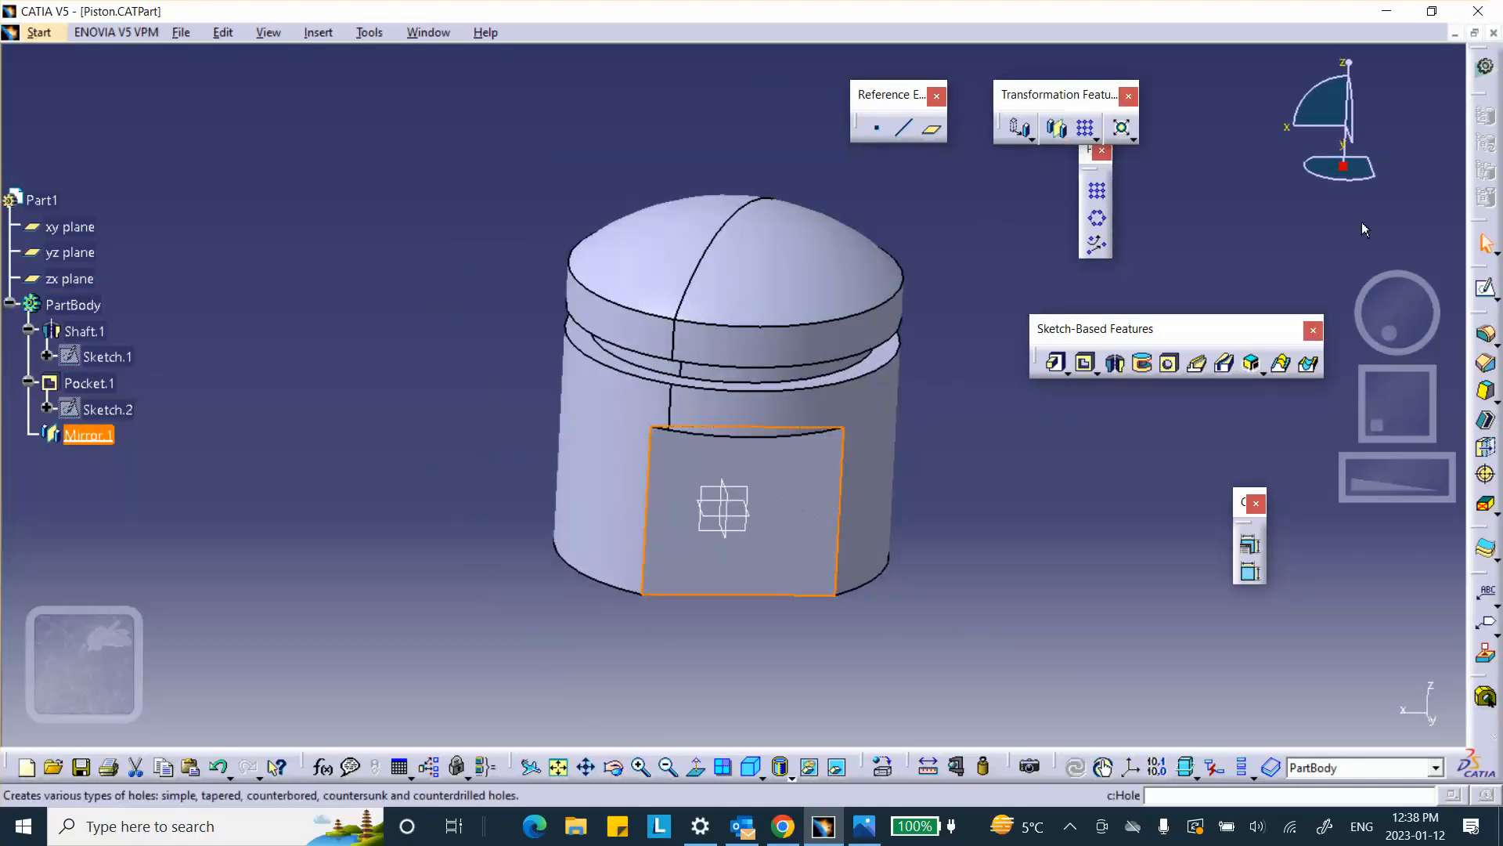
left_click(1487, 290)
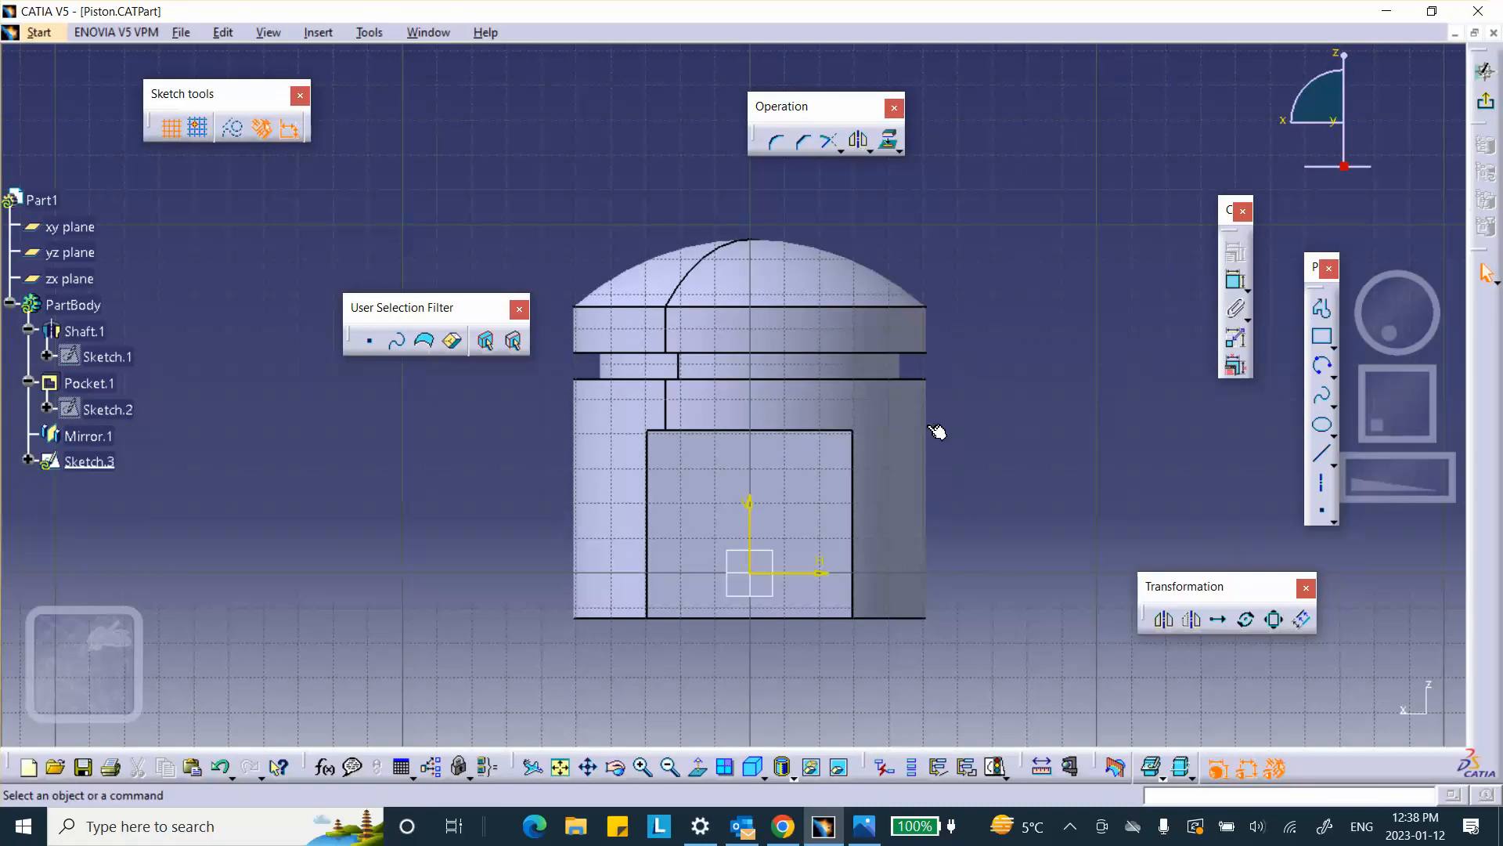
middle_click_drag(924, 421, 893, 232, "ctrl")
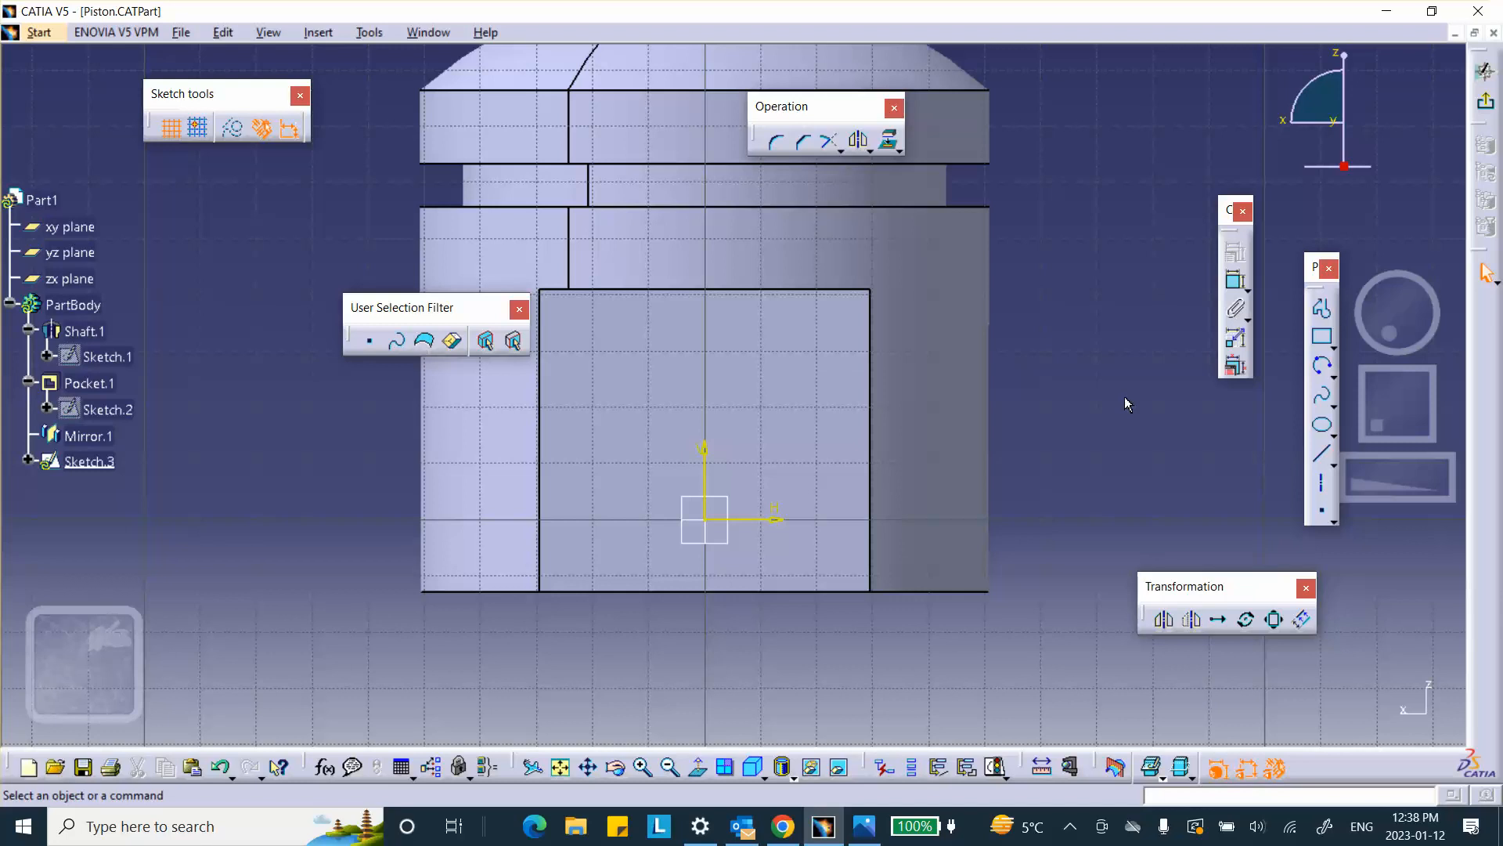
left_click(1334, 375)
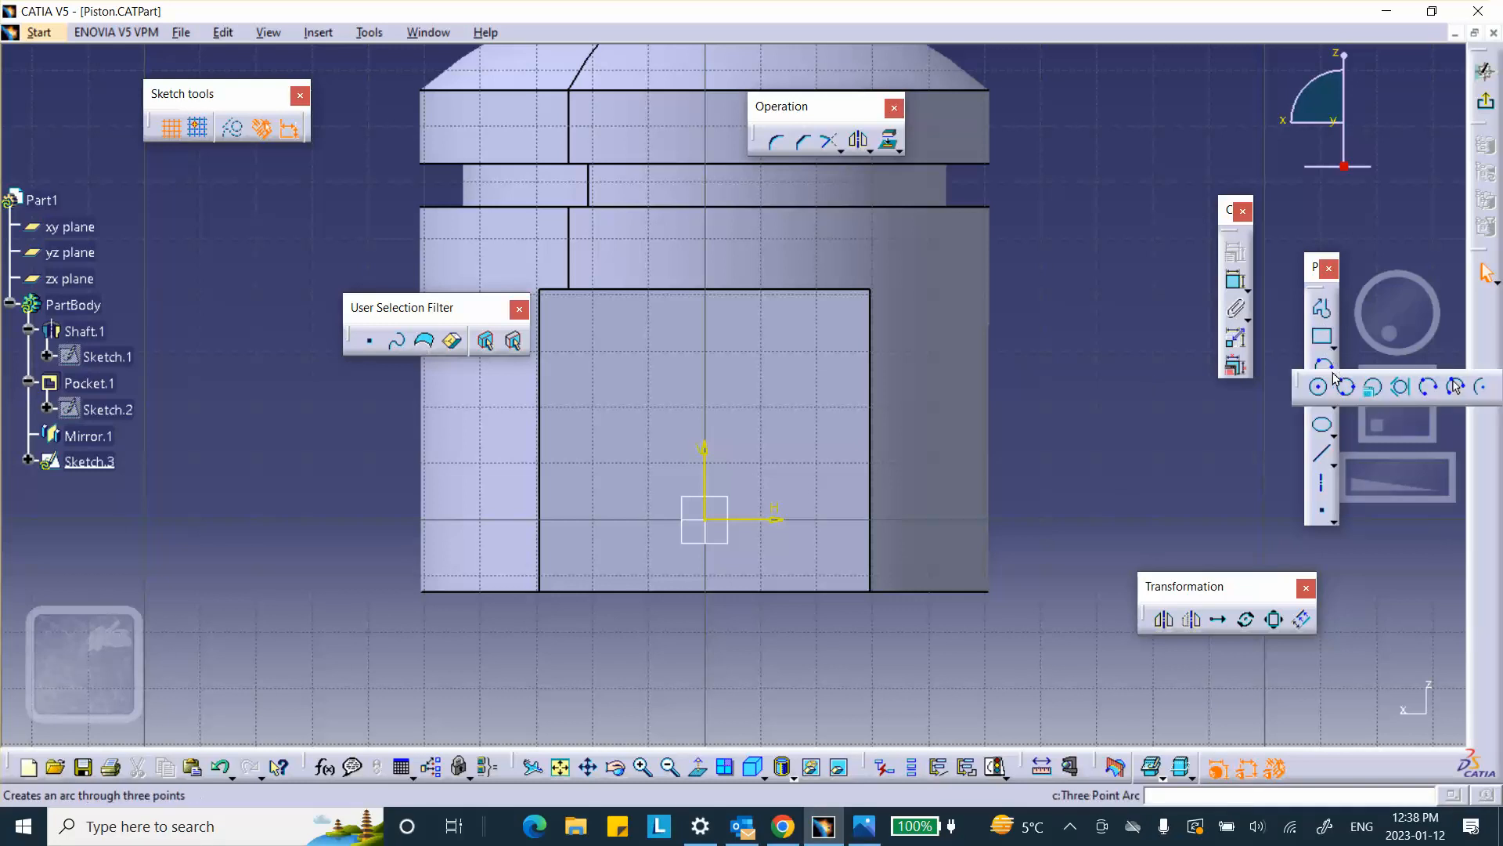
left_click(1318, 387)
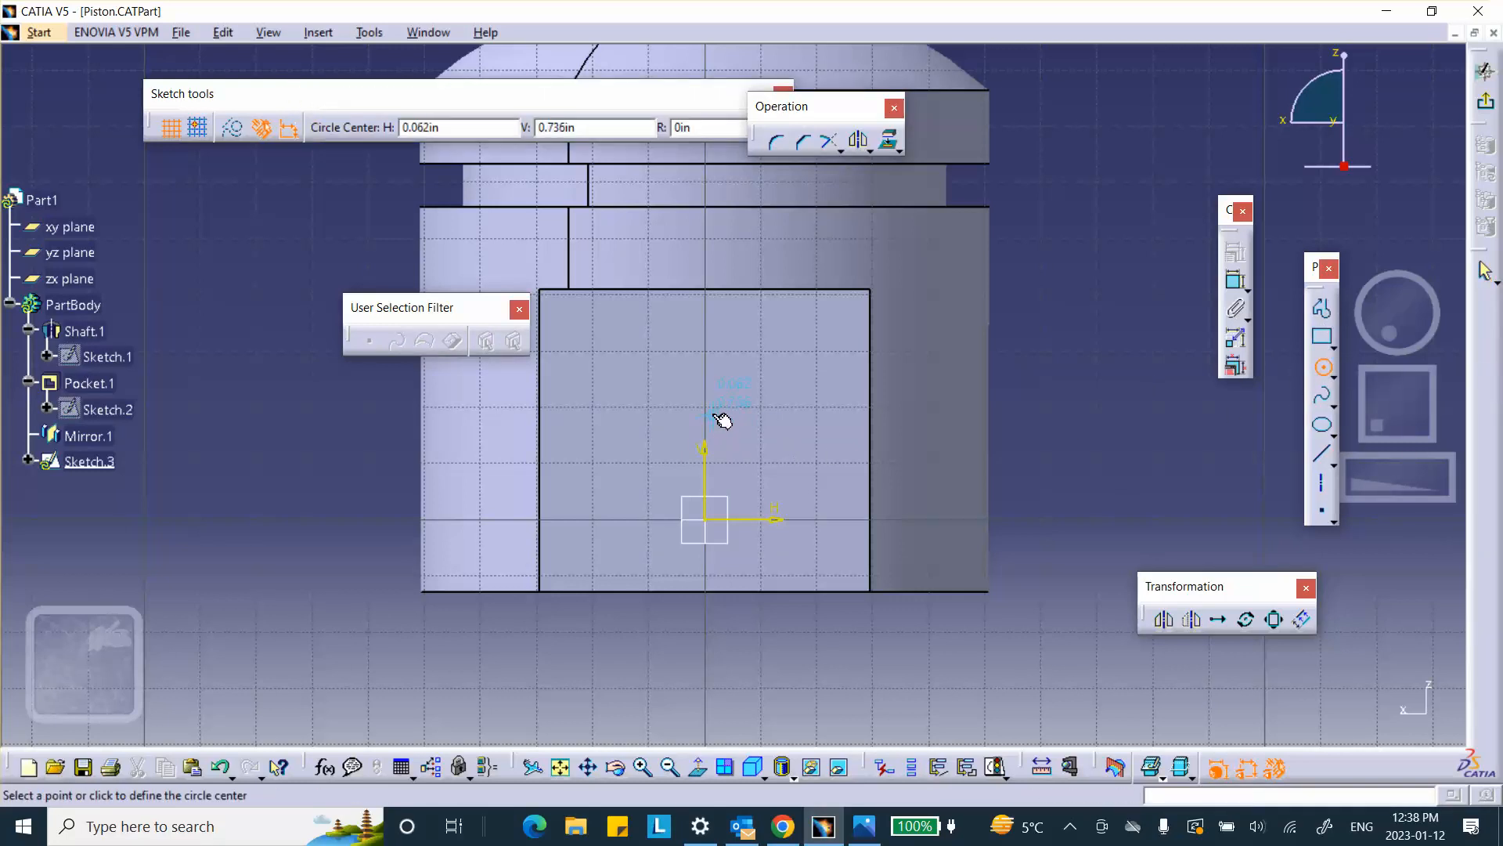
left_click(712, 410)
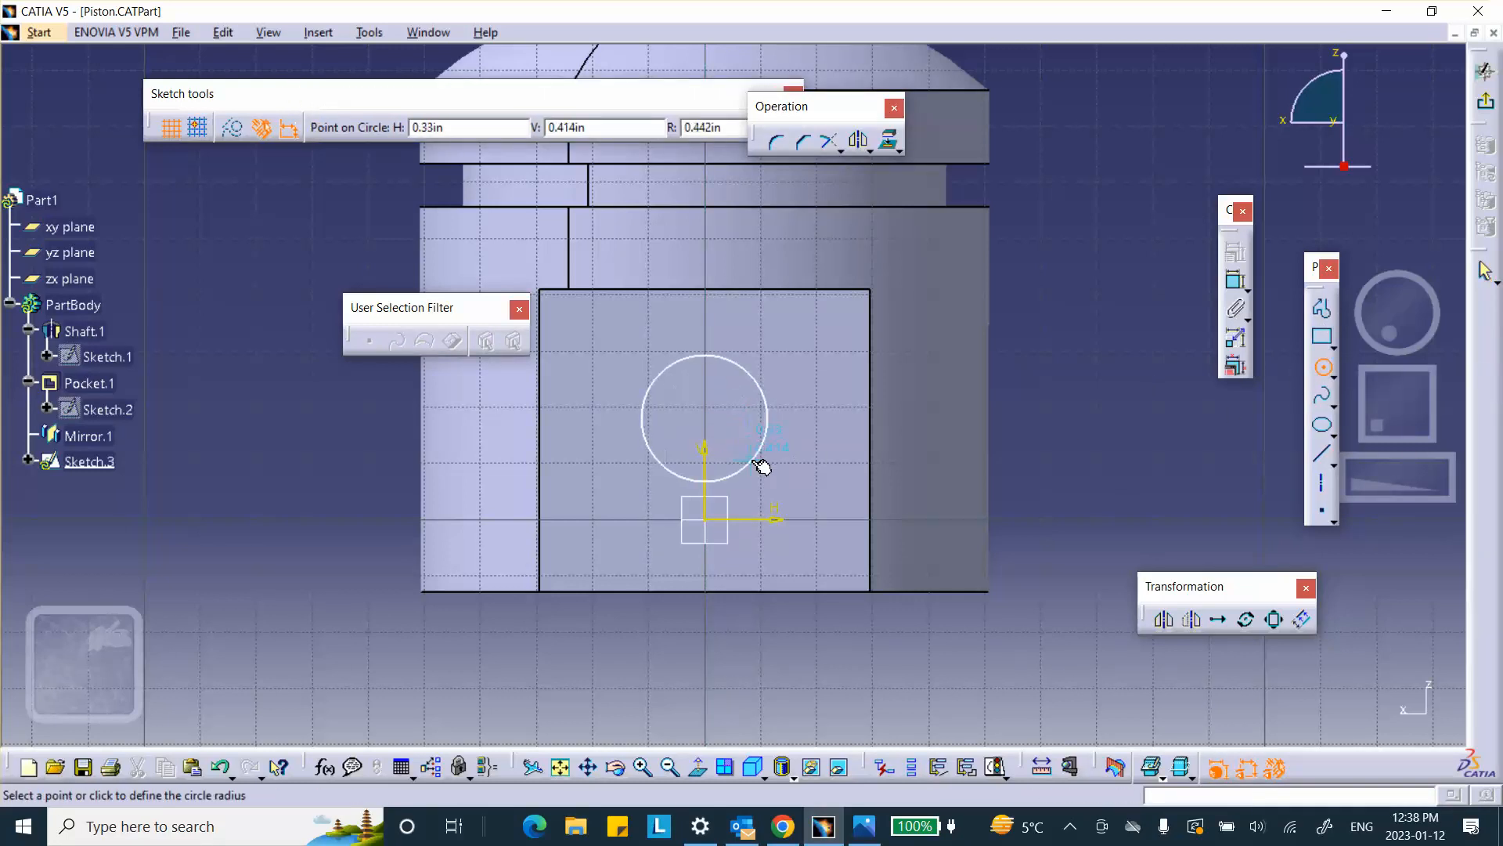
left_click(759, 454)
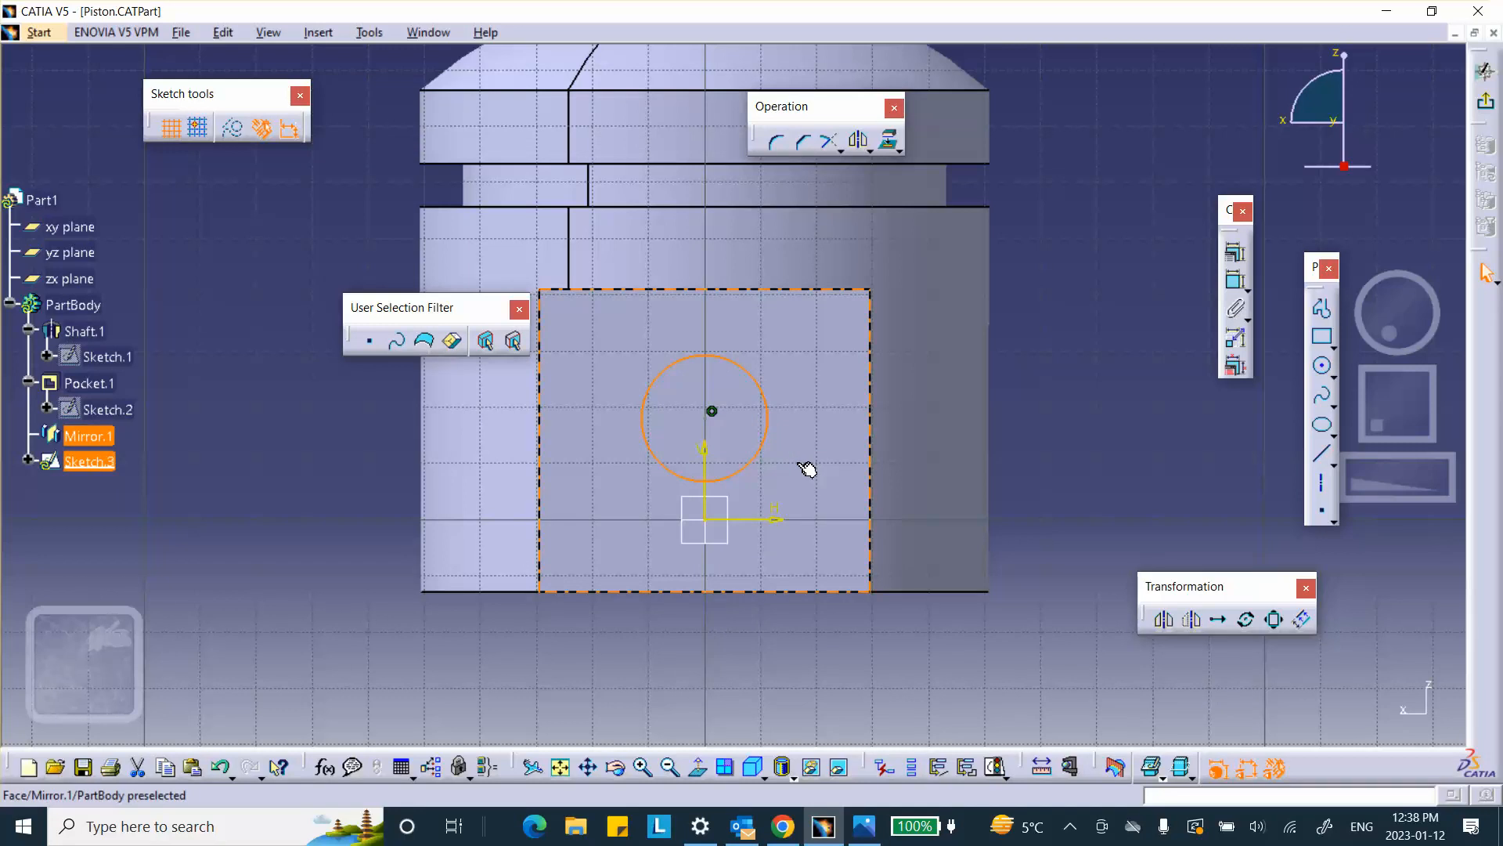
left_click(1118, 374)
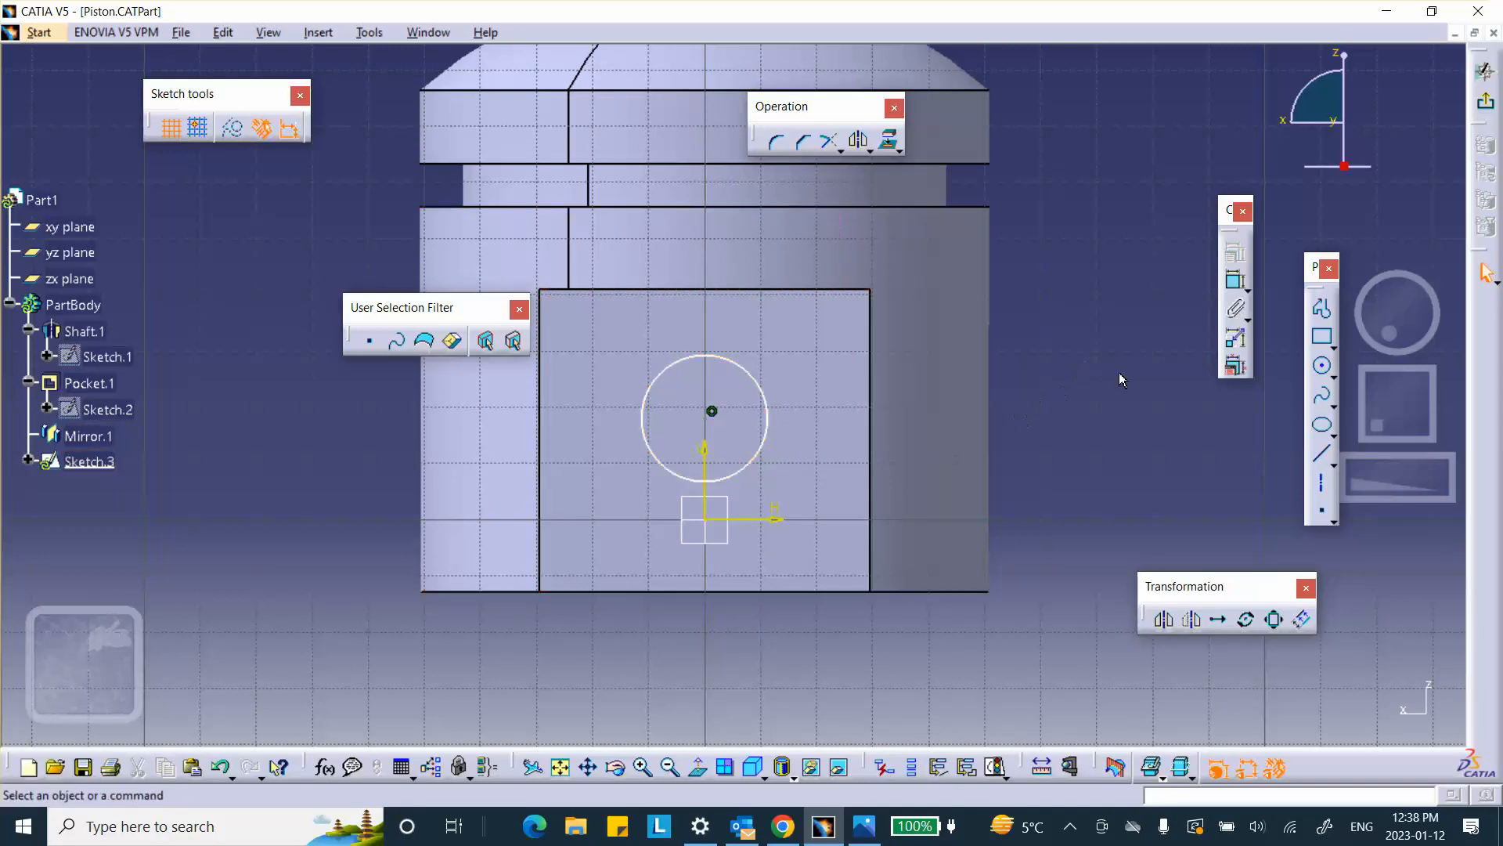
Add a diameter dimension to the circle and set it to 0.5 in.
left_click(1236, 280)
left_click(771, 393)
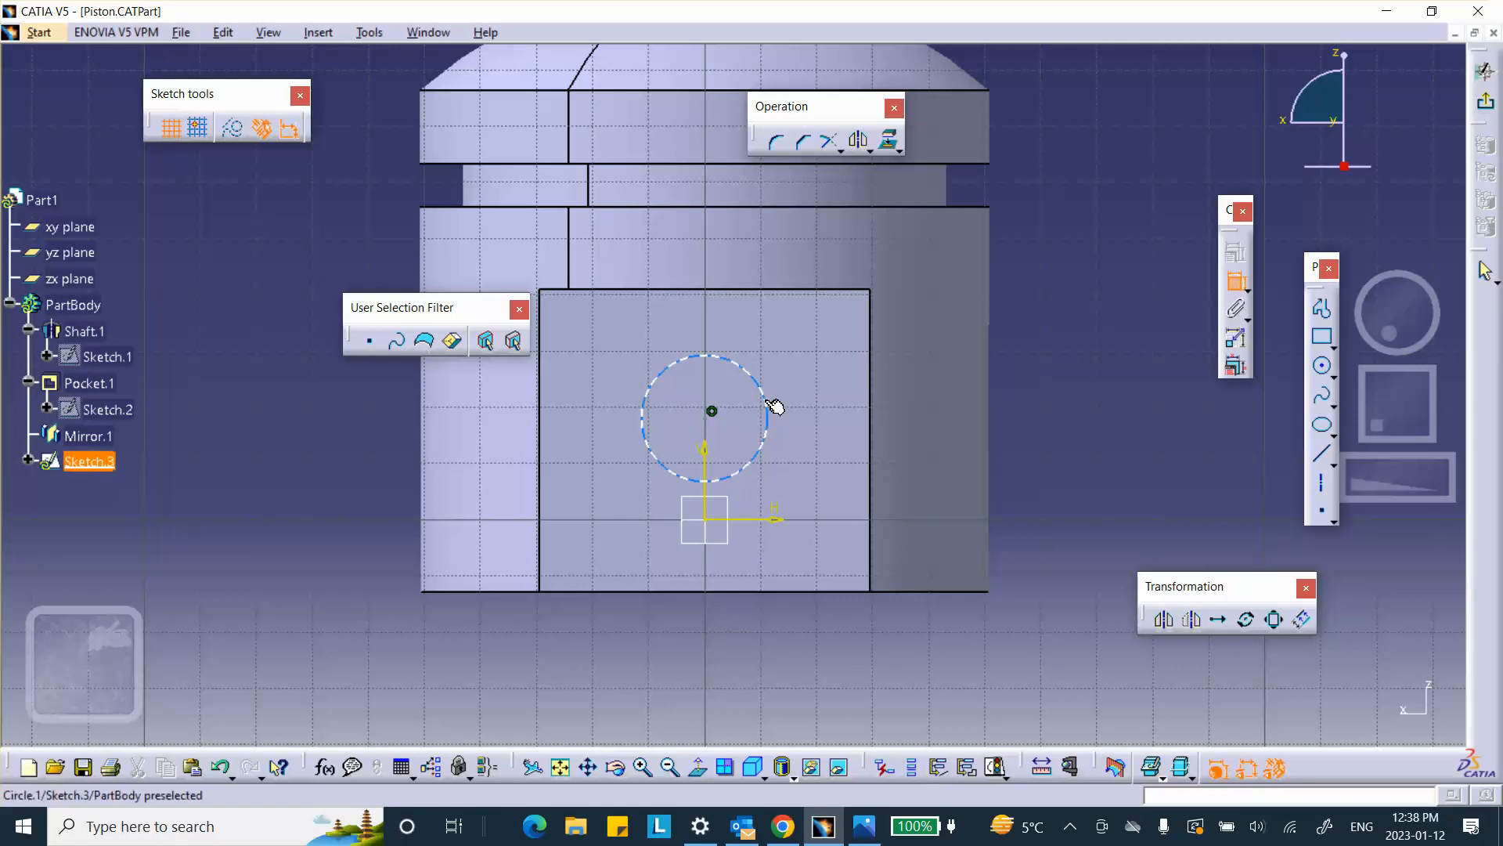
left_click(810, 359)
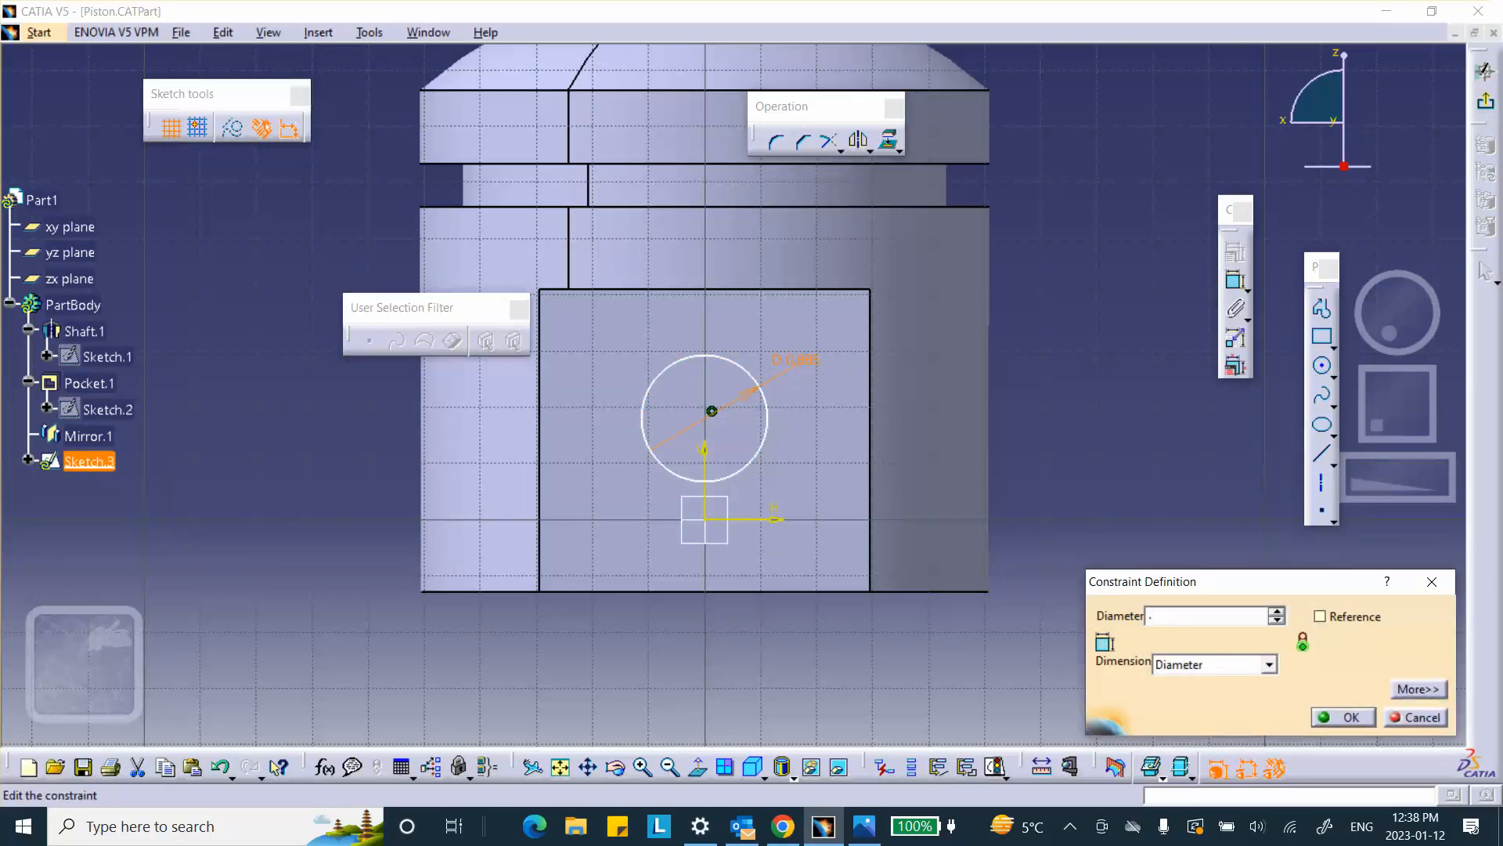
left_click(1370, 724)
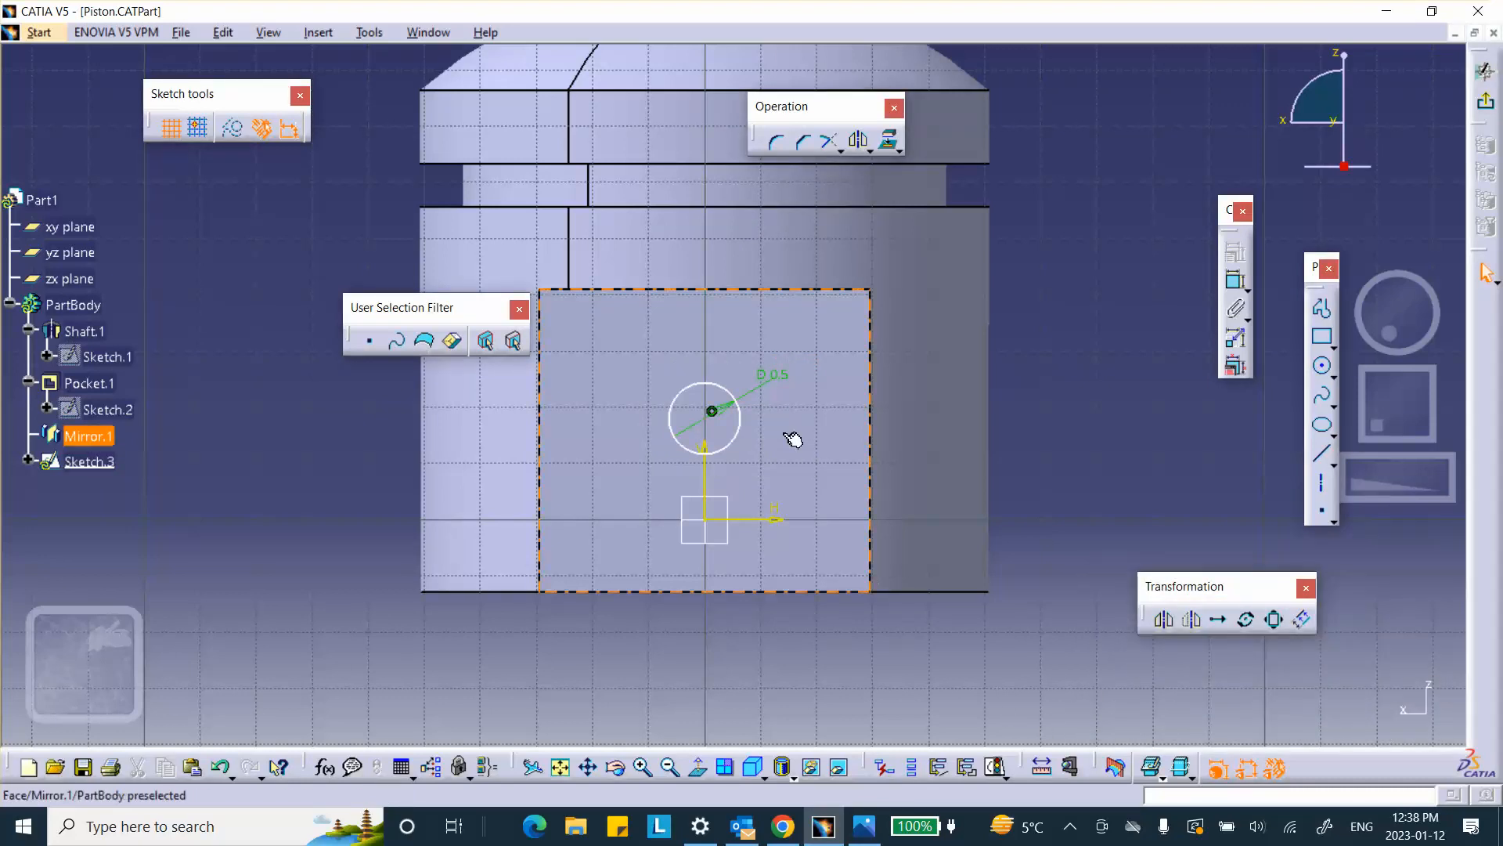
Set the circle's diameter to 1 in and check the pin hole's position in the HW_1 Problem 2 reference drawing.
double_click(769, 375)
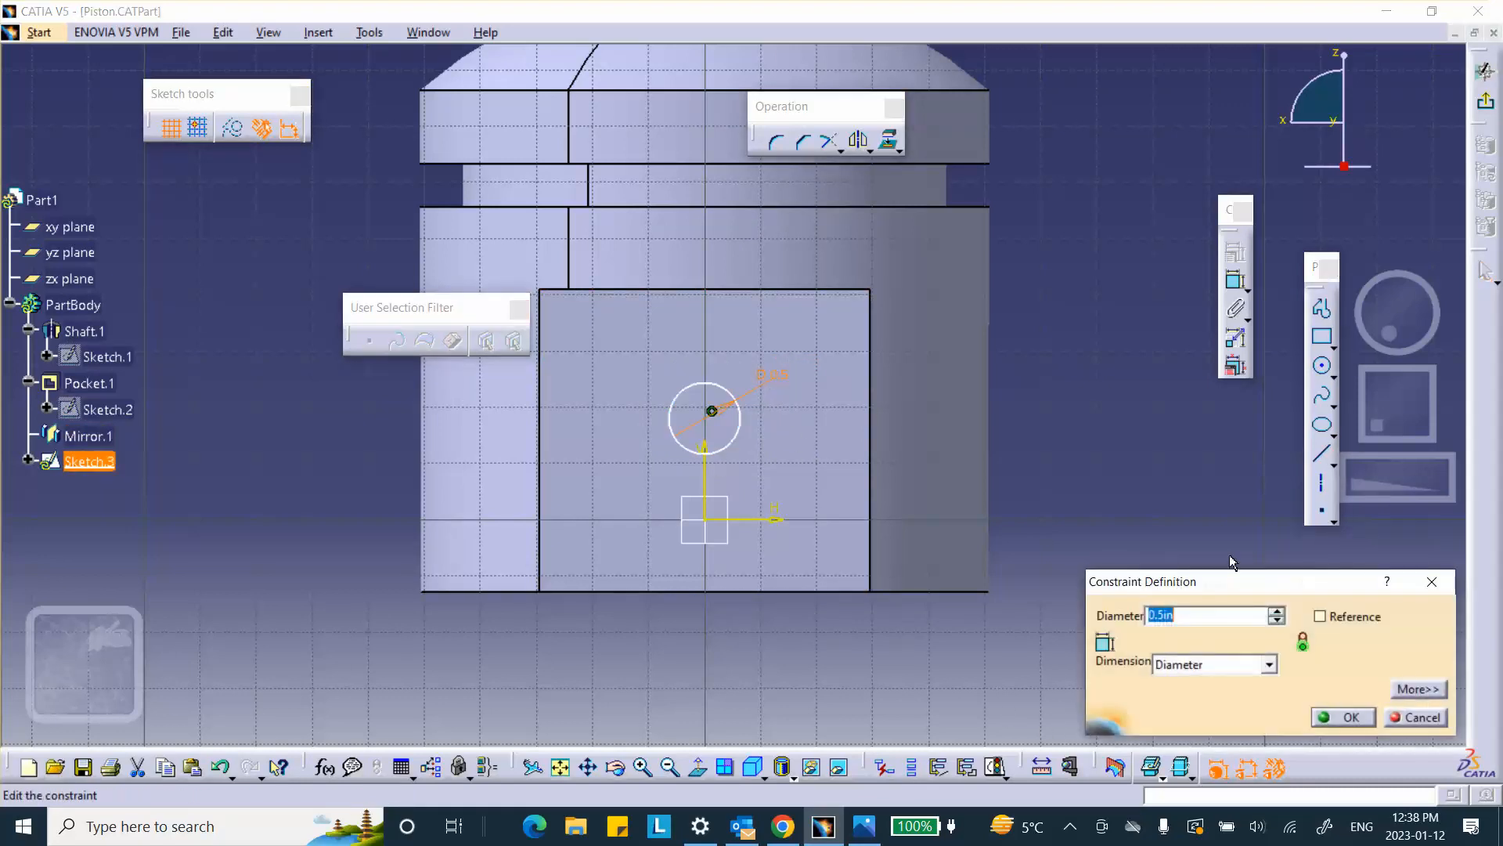
left_click(1270, 667)
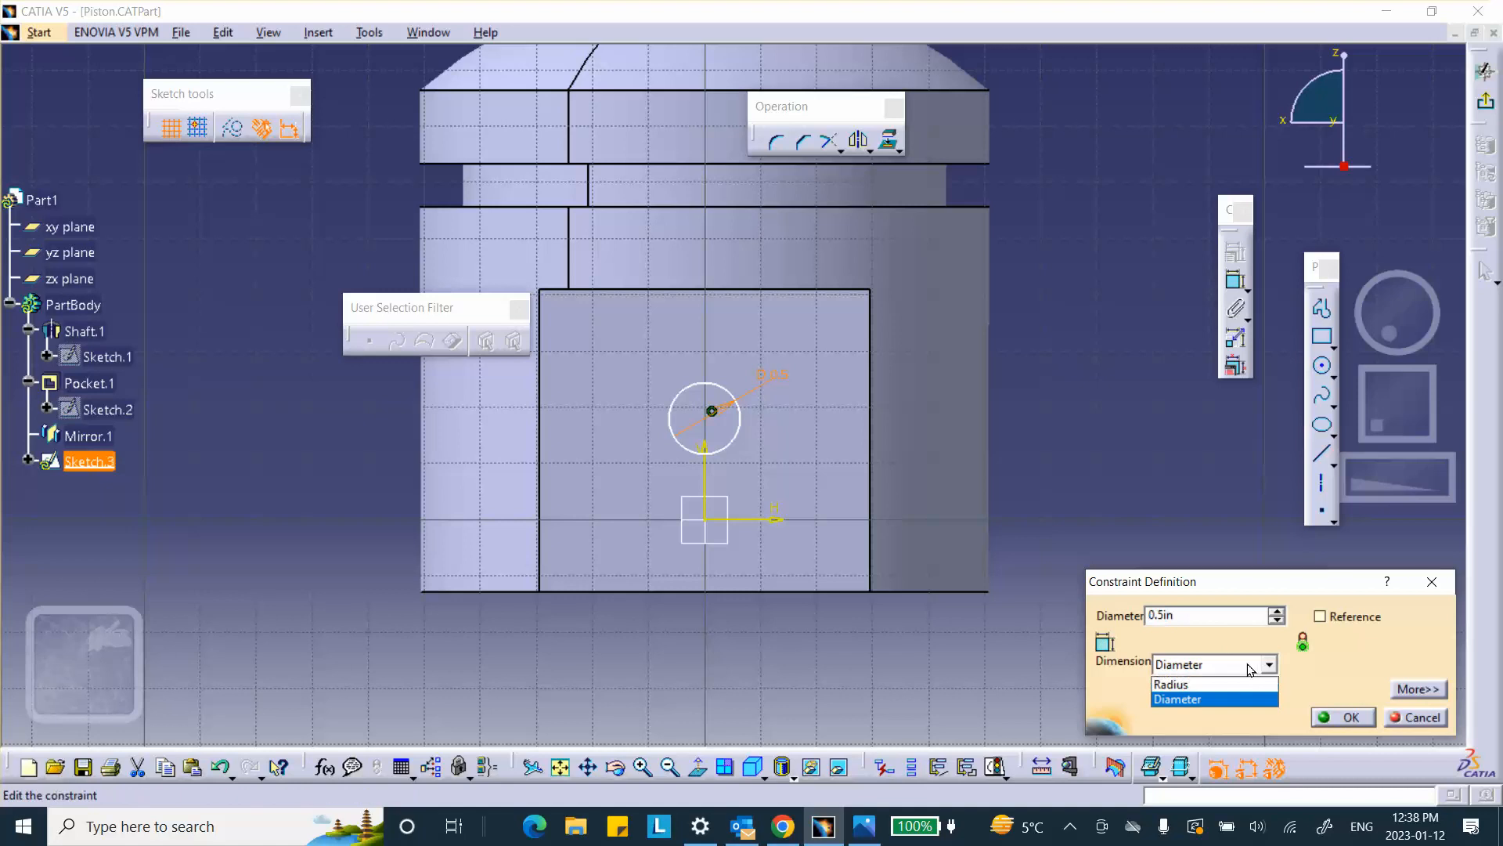
left_click(1216, 617)
left_click_drag(1215, 616, 1090, 614)
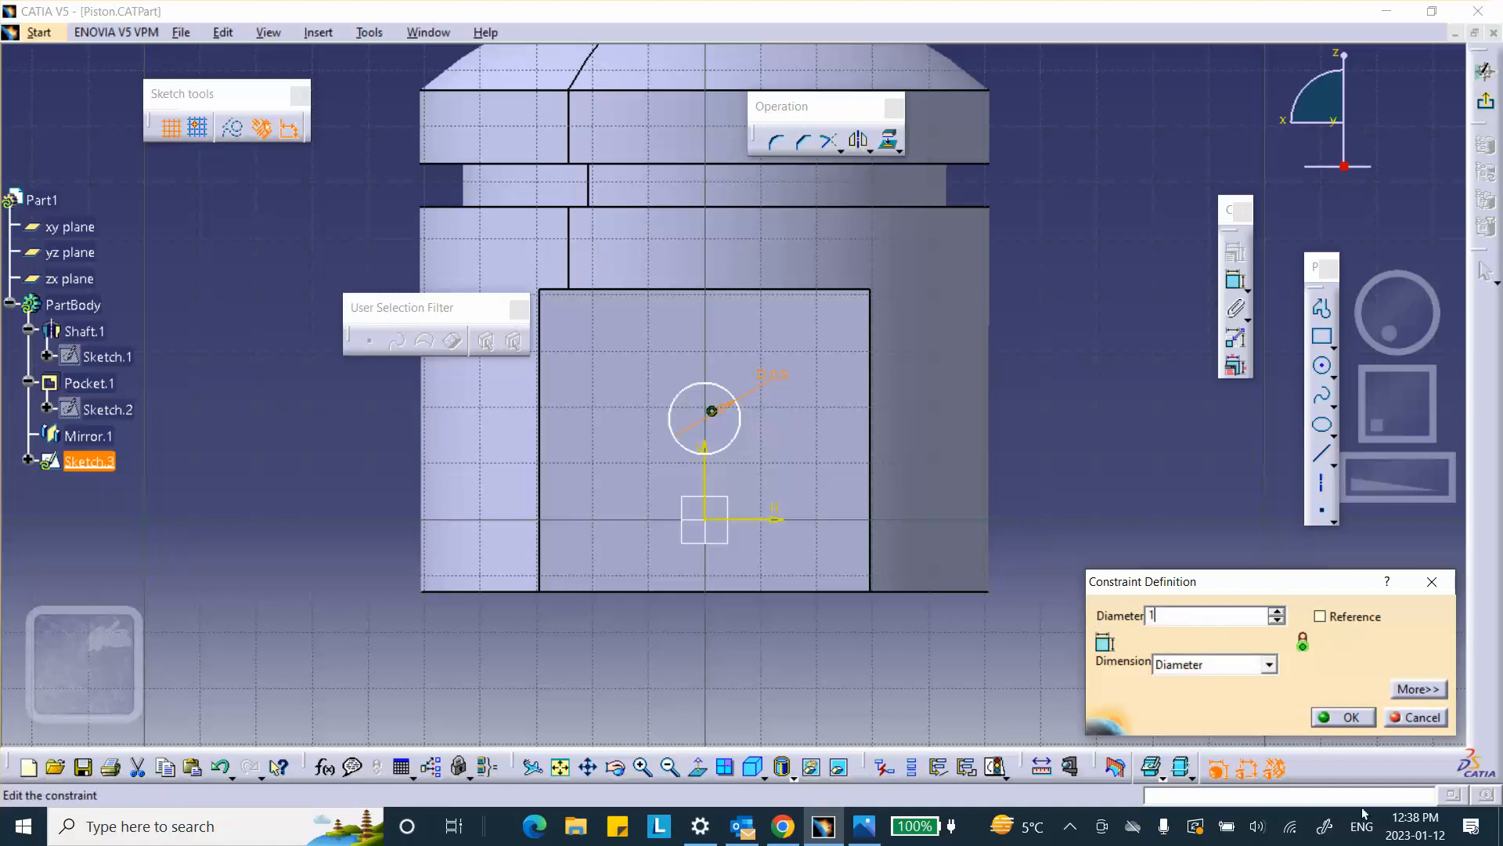
left_click(1348, 718)
left_click(1083, 429)
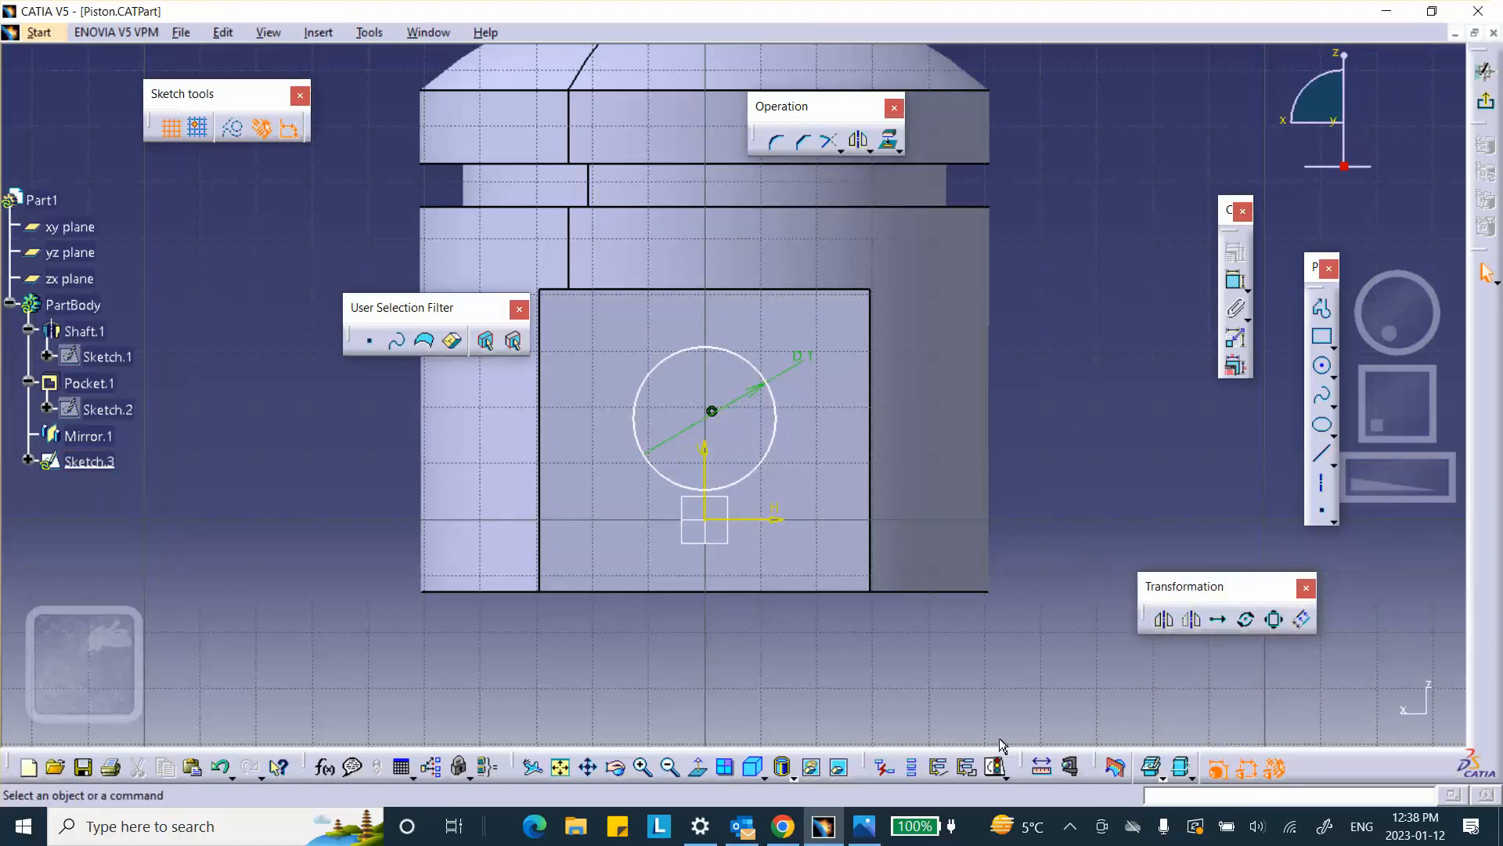
left_click(865, 826)
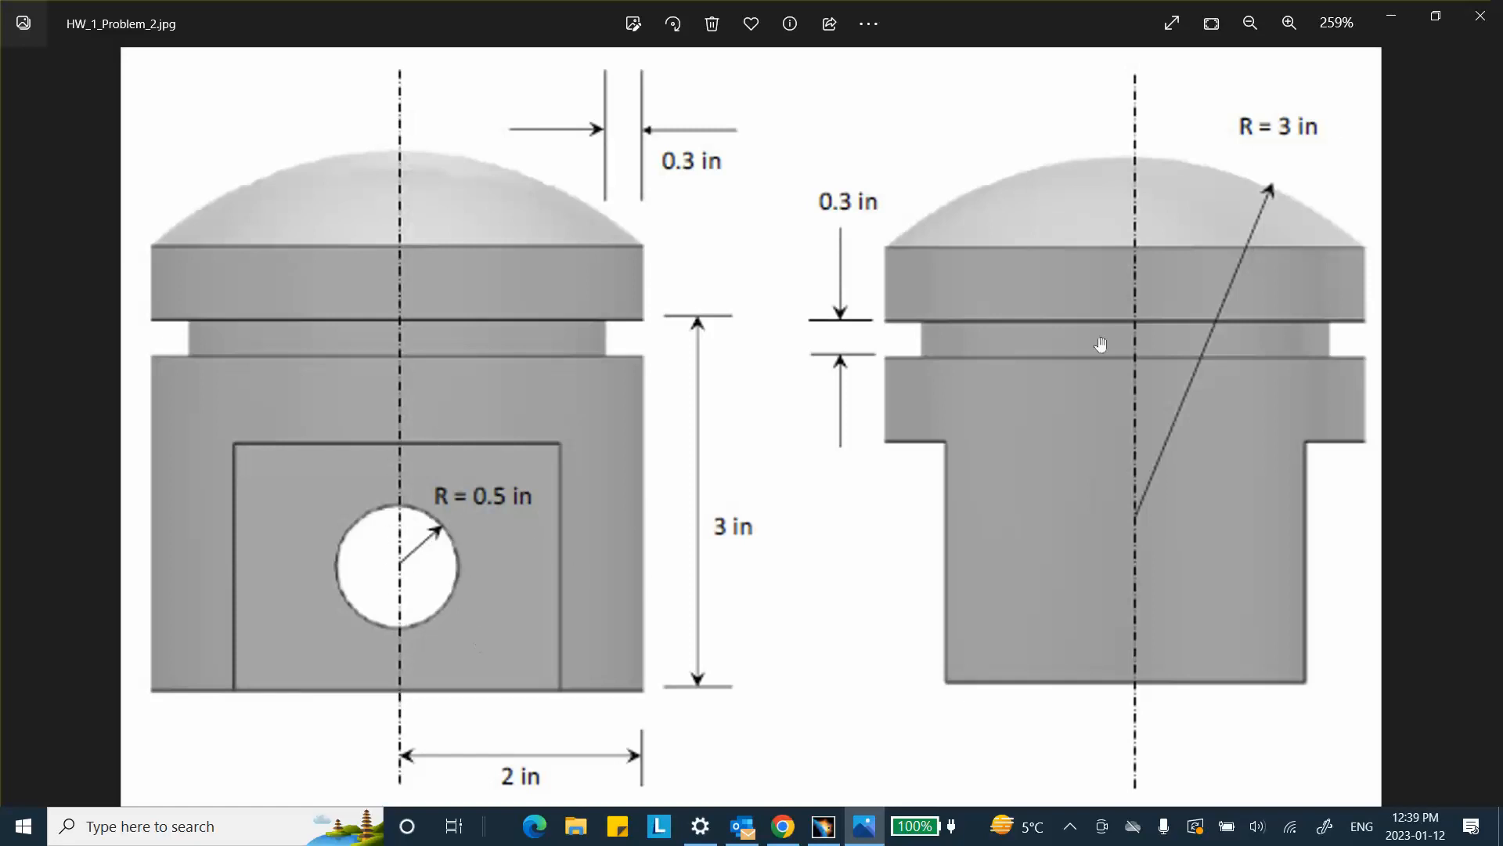
left_click(1391, 15)
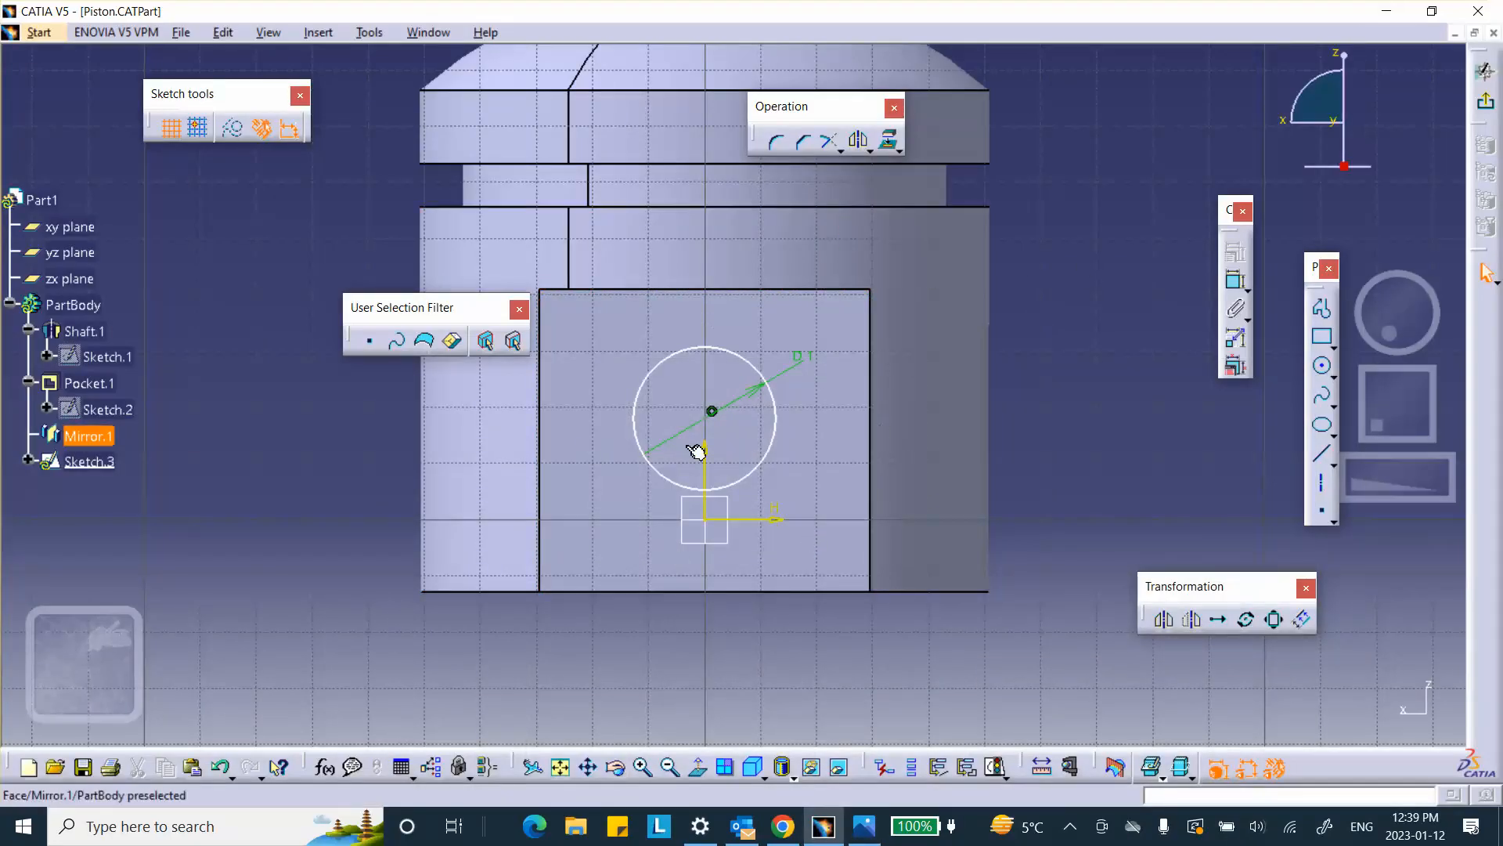
Constrain the circle's centre as an equidistant point between the flat face's upper and lower edges, and exit the sketch.
left_click(766, 291)
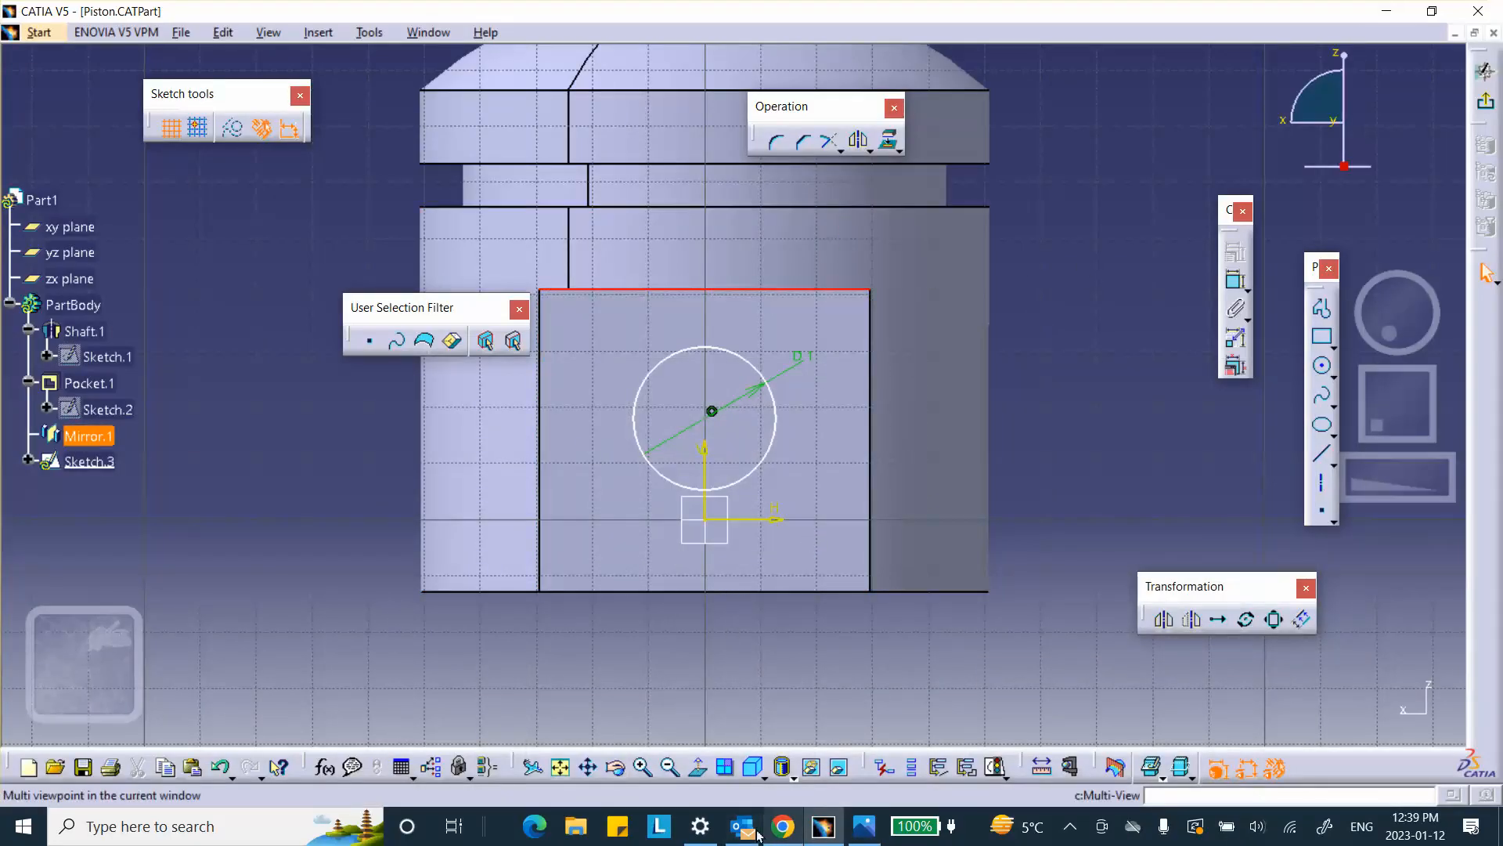
left_click(736, 738)
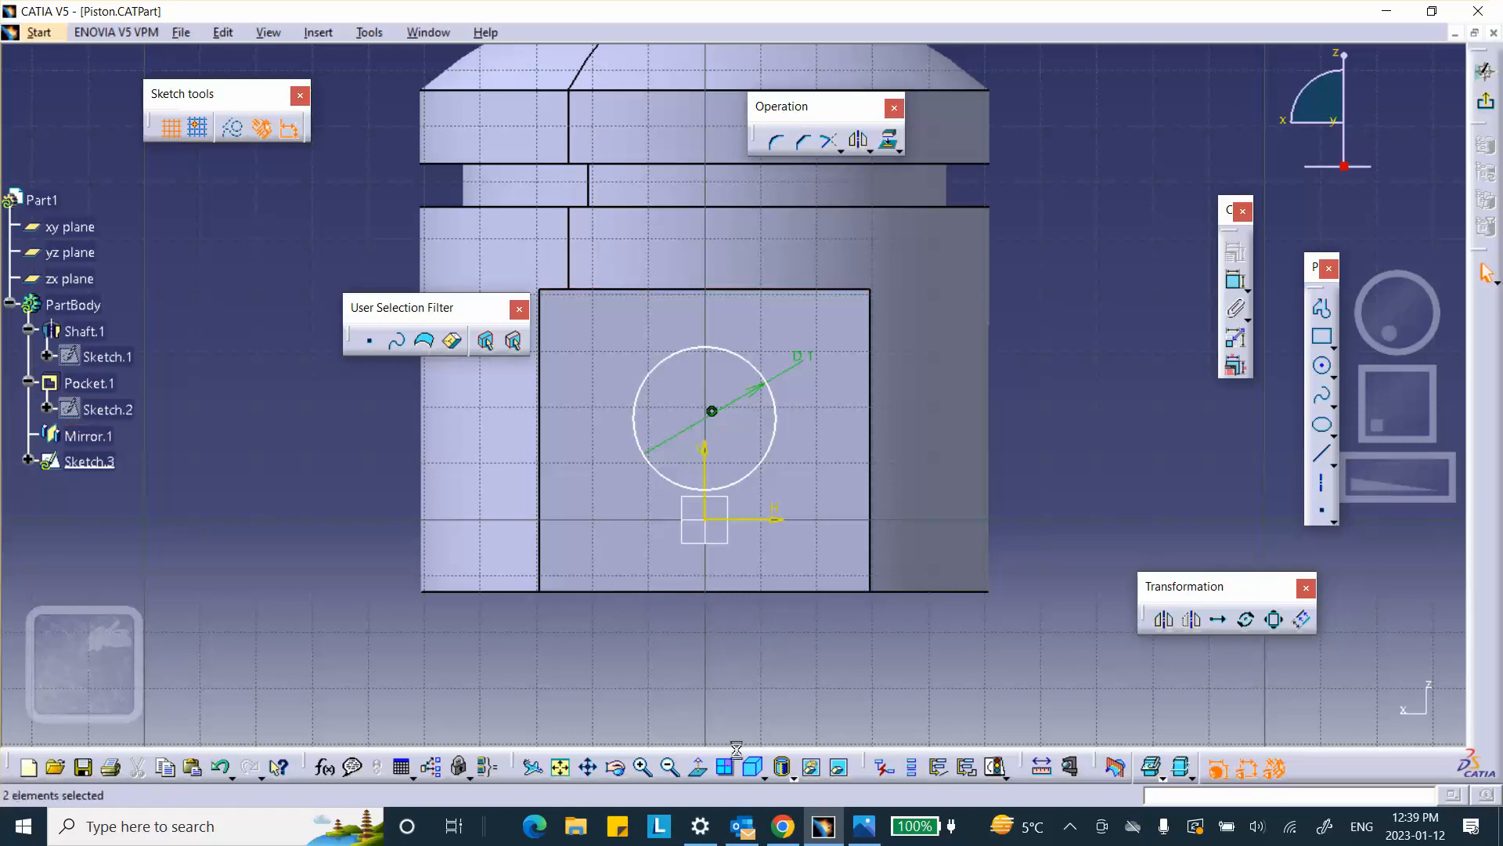
left_click(707, 421)
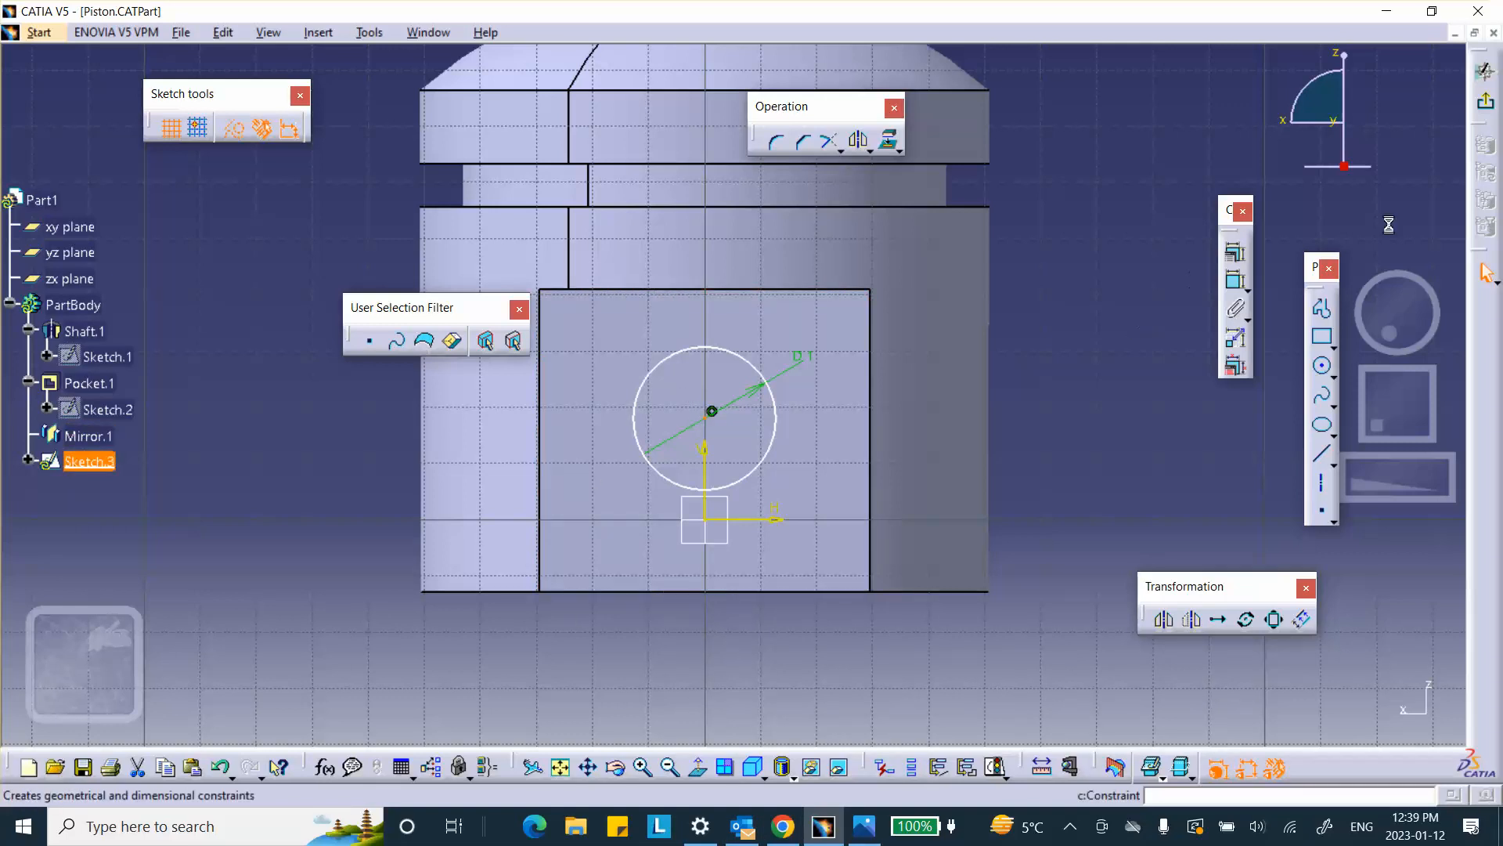
left_click(1236, 258)
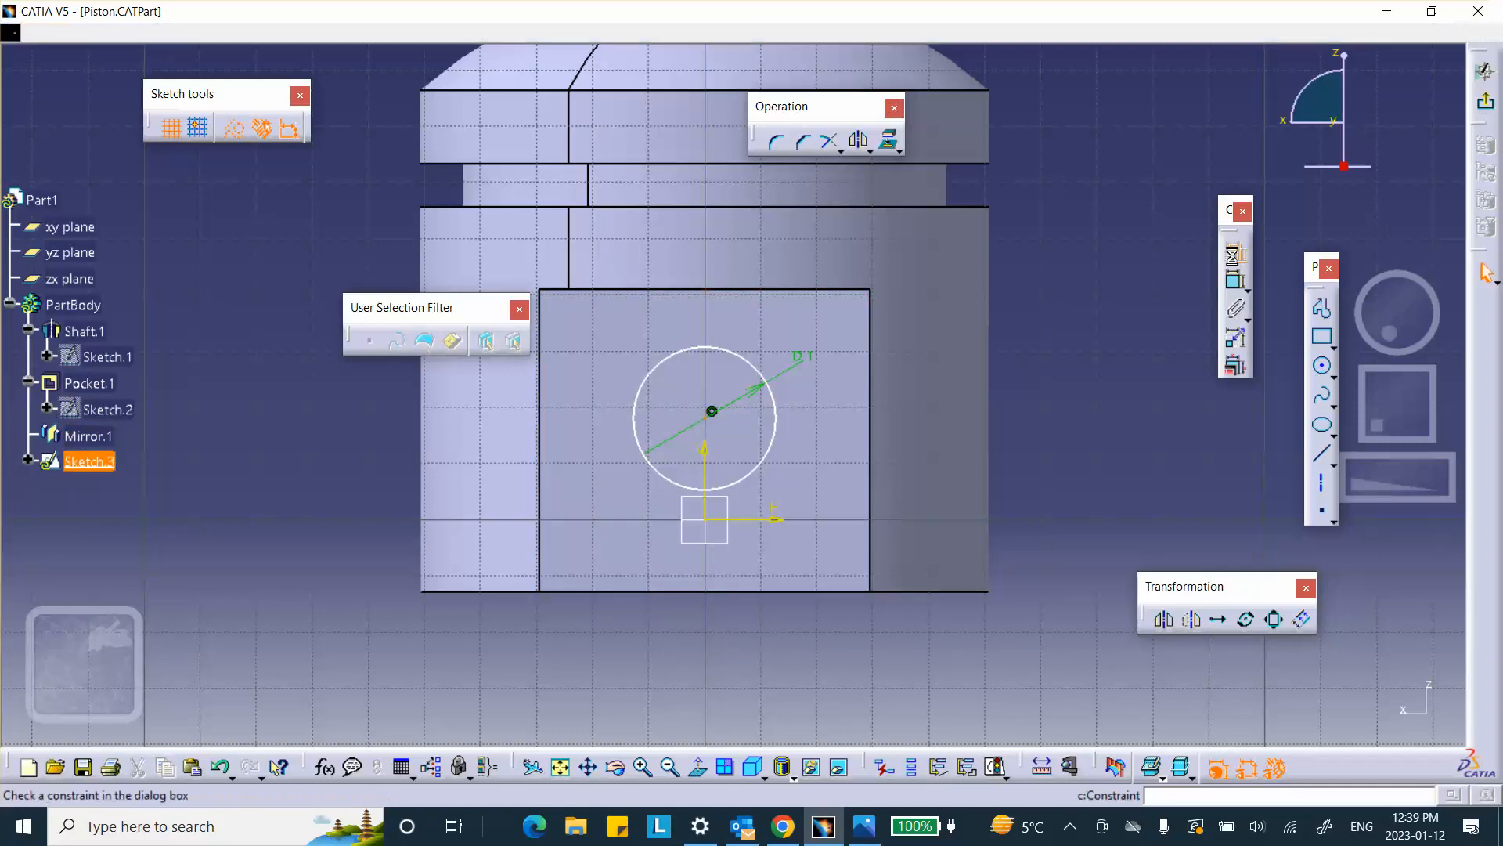
left_click(1243, 686)
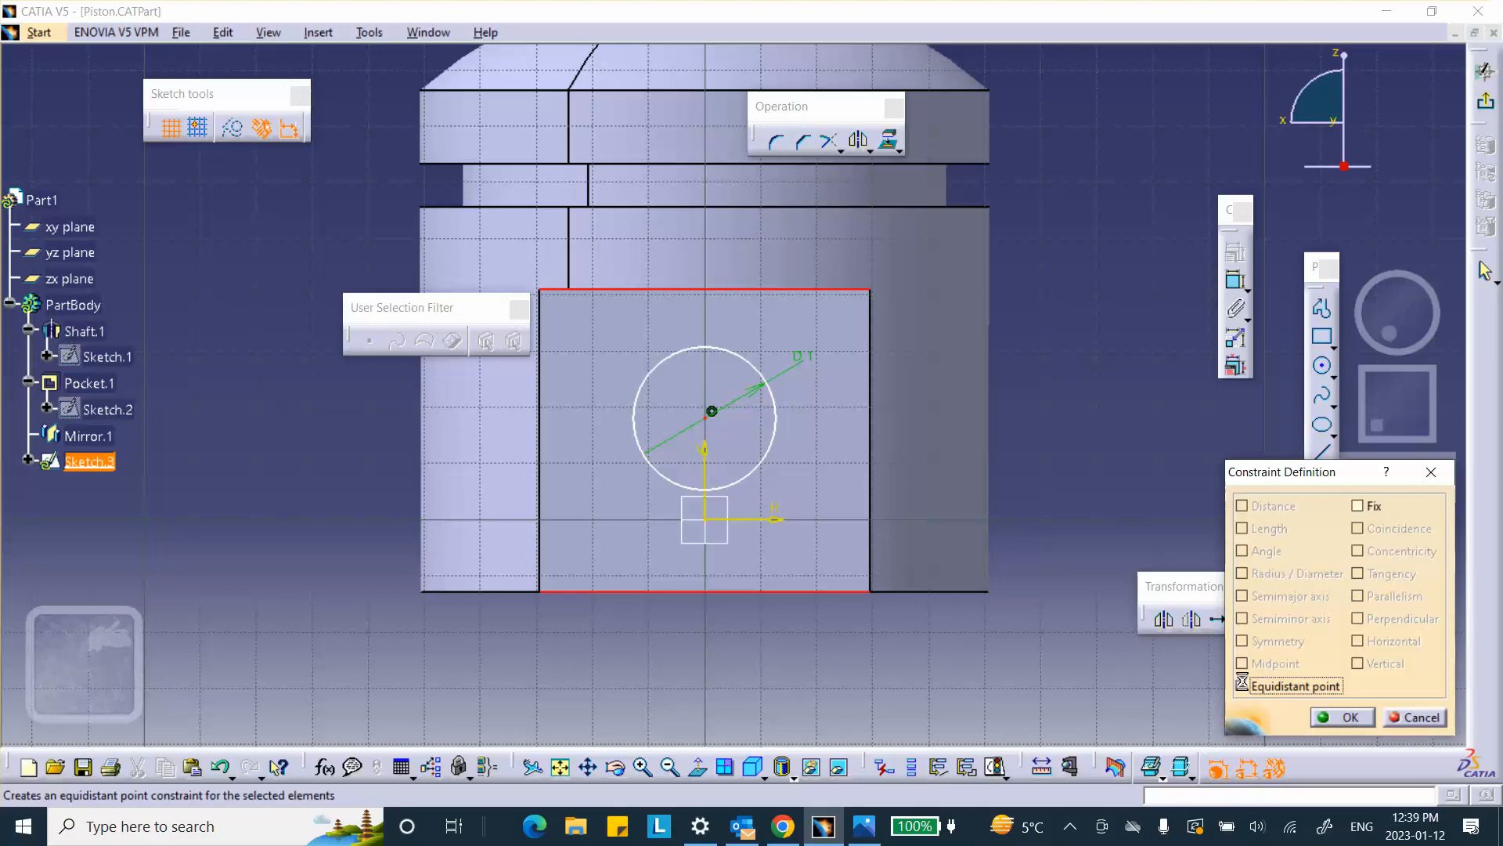
left_click(1365, 721)
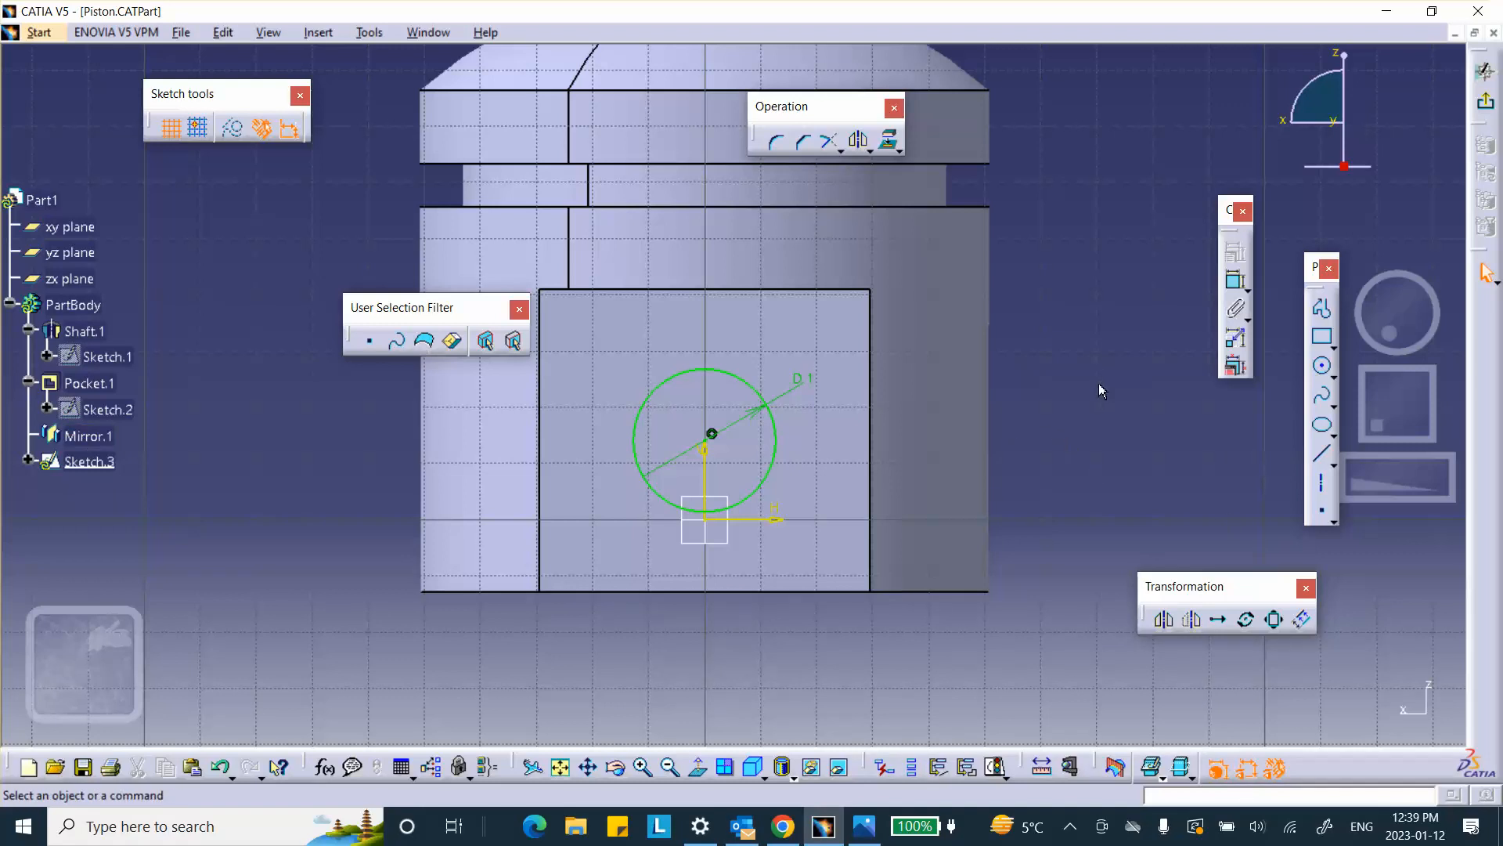
left_click(1486, 71)
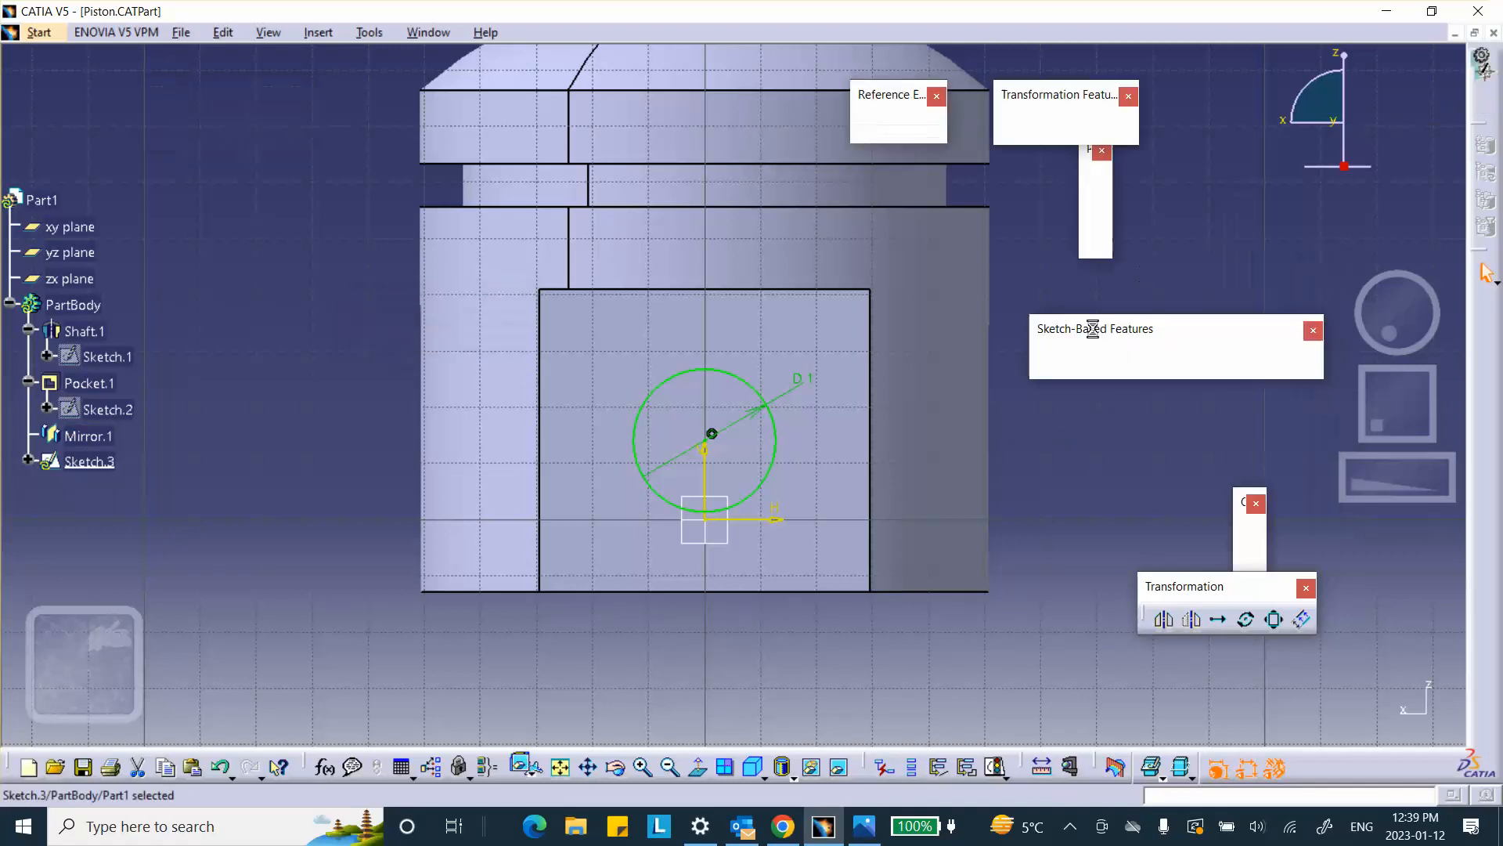
Pocket the circle sketch inward through the piston body with the limit type Up to next to cut the pin hole.
mouse_move(611, 530)
middle_mouse_down()
mouse_move(829, 530)
mouse_move(847, 574)
middle_mouse_up()
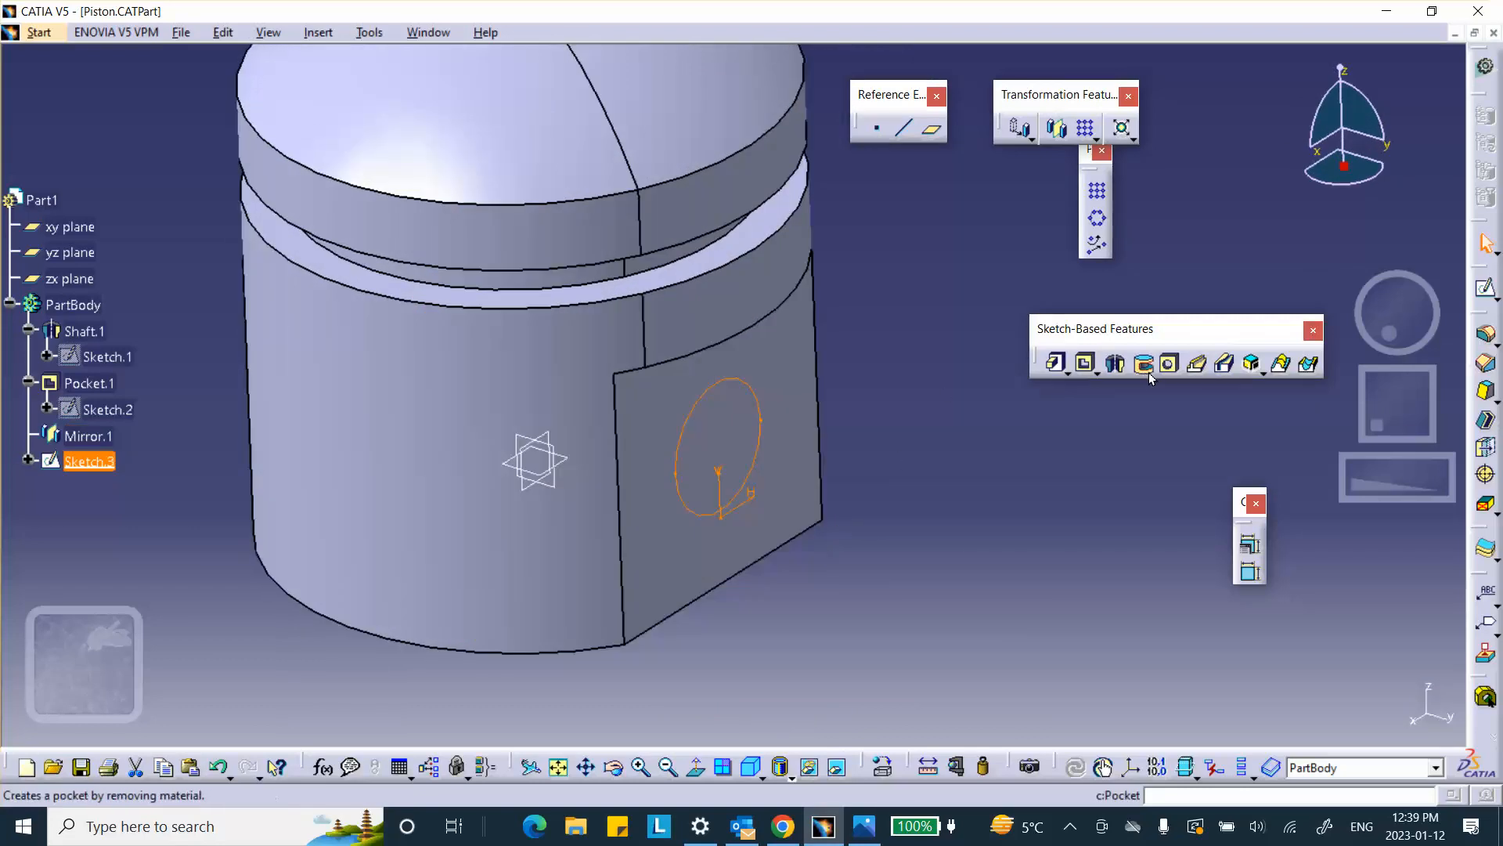
left_click(1095, 367)
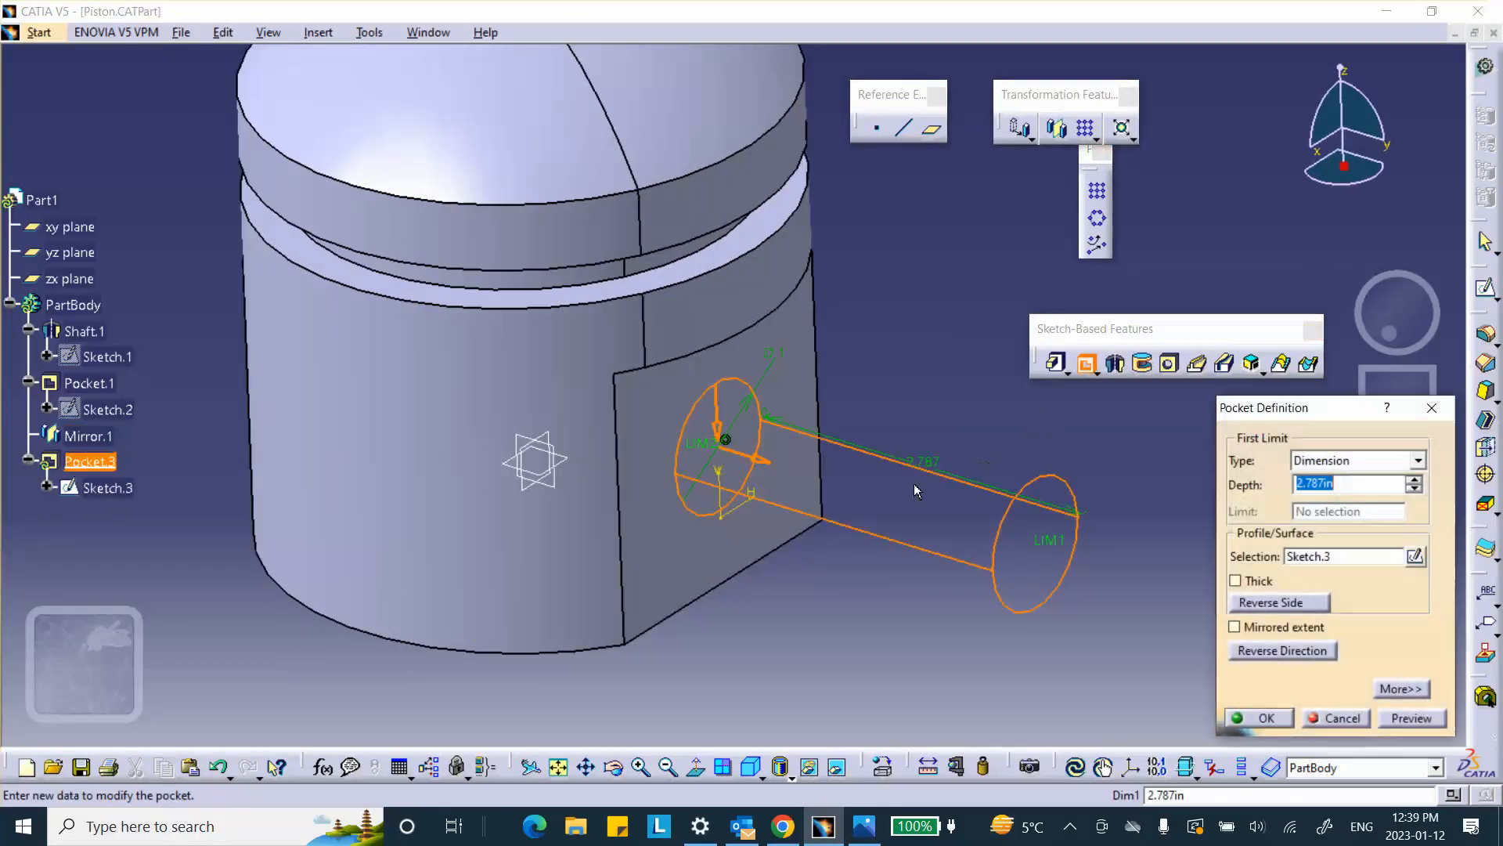
left_click(760, 462)
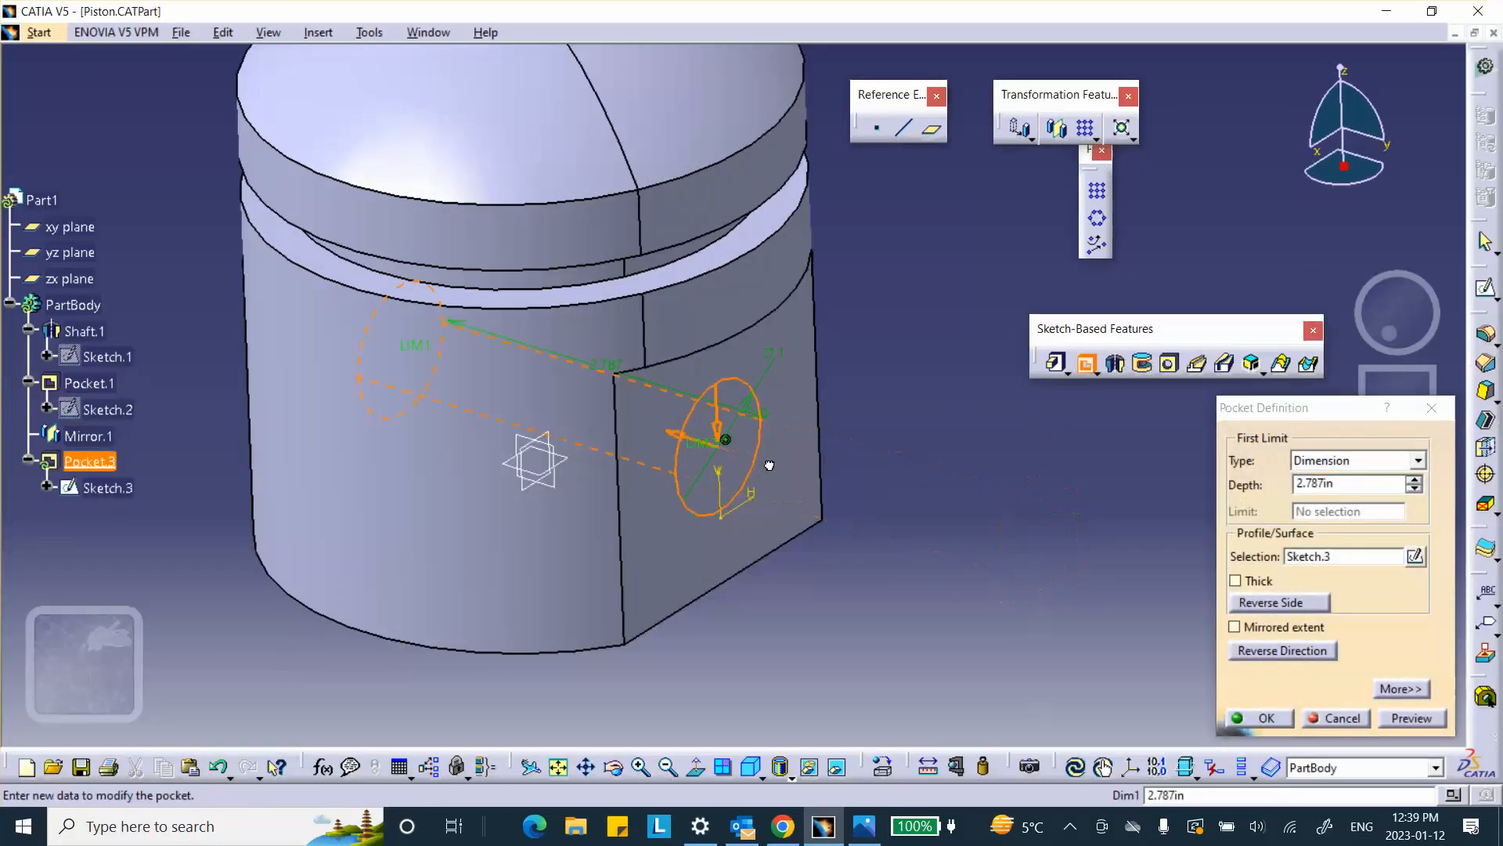
middle_click_drag(621, 469, 920, 354)
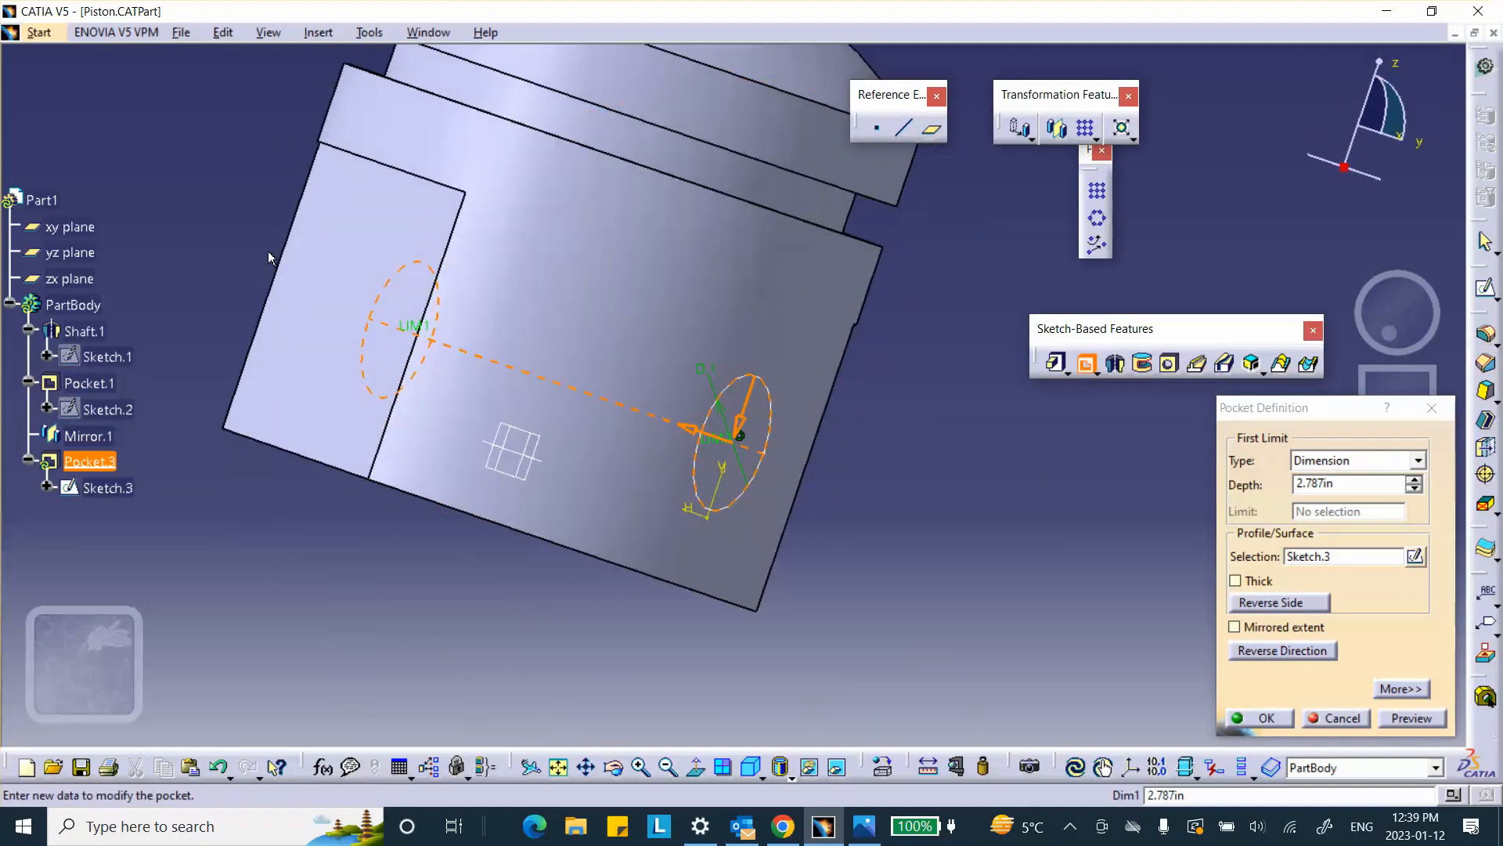
left_click(1323, 462)
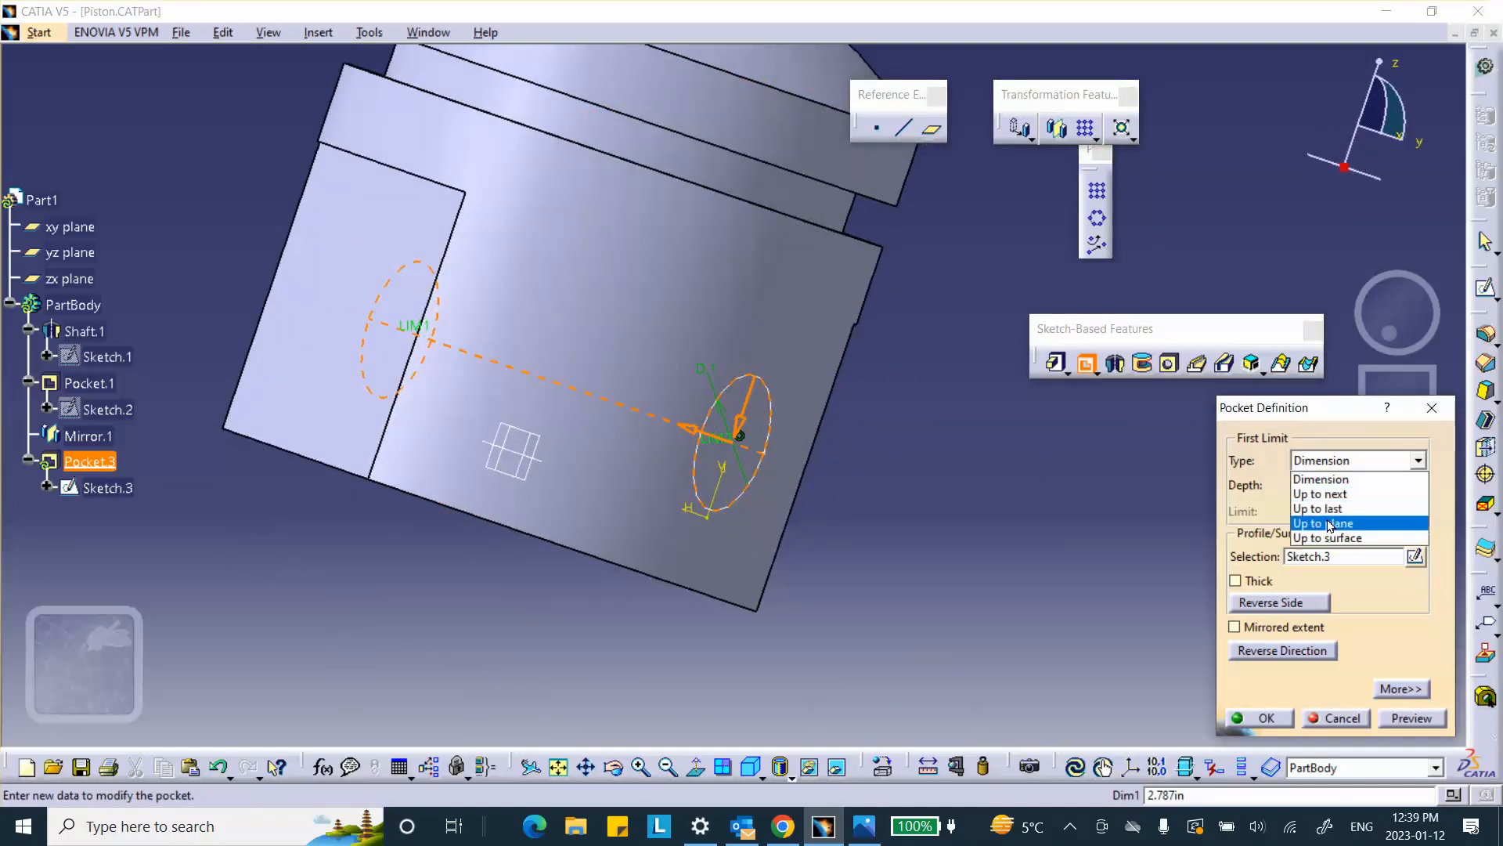
left_click(1331, 491)
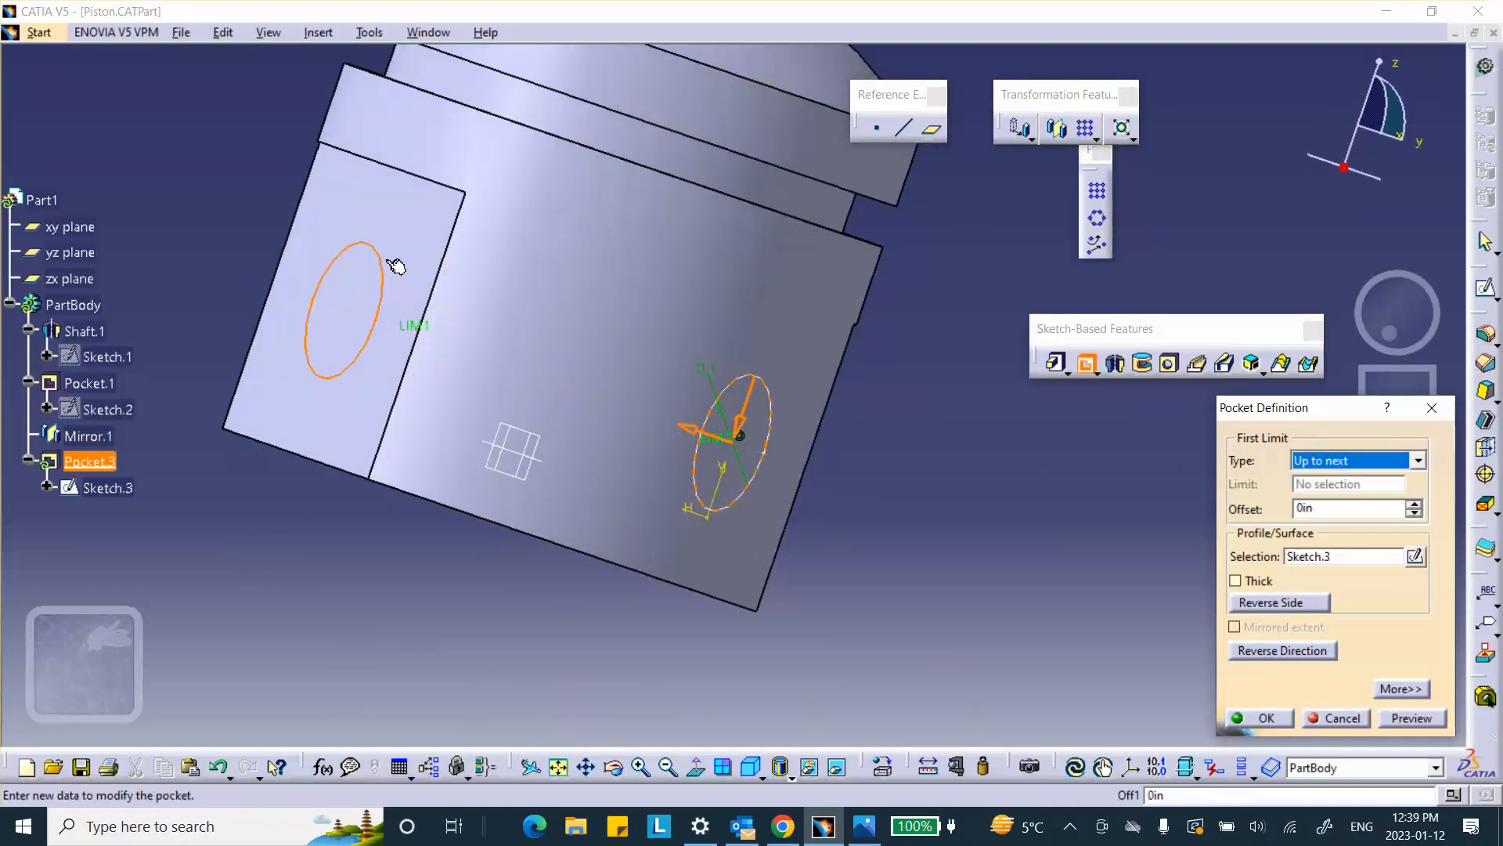
left_click(1266, 718)
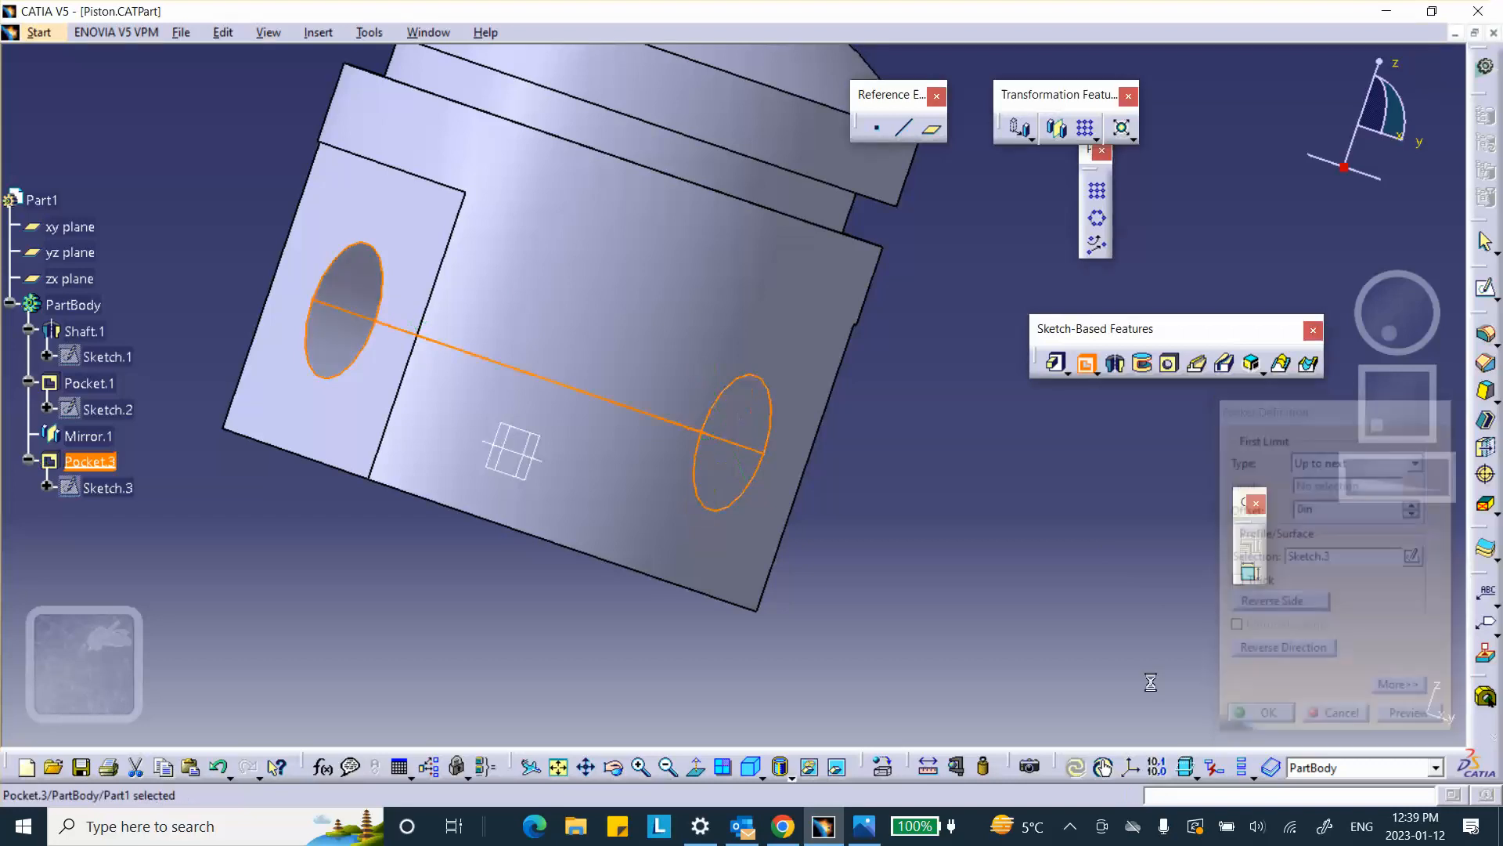
Shell the piston with a 0.1 in default inside thickness, removing the flat bottom face.
middle_click_drag(958, 544, 805, 174)
middle_click_drag(794, 384, 800, 190)
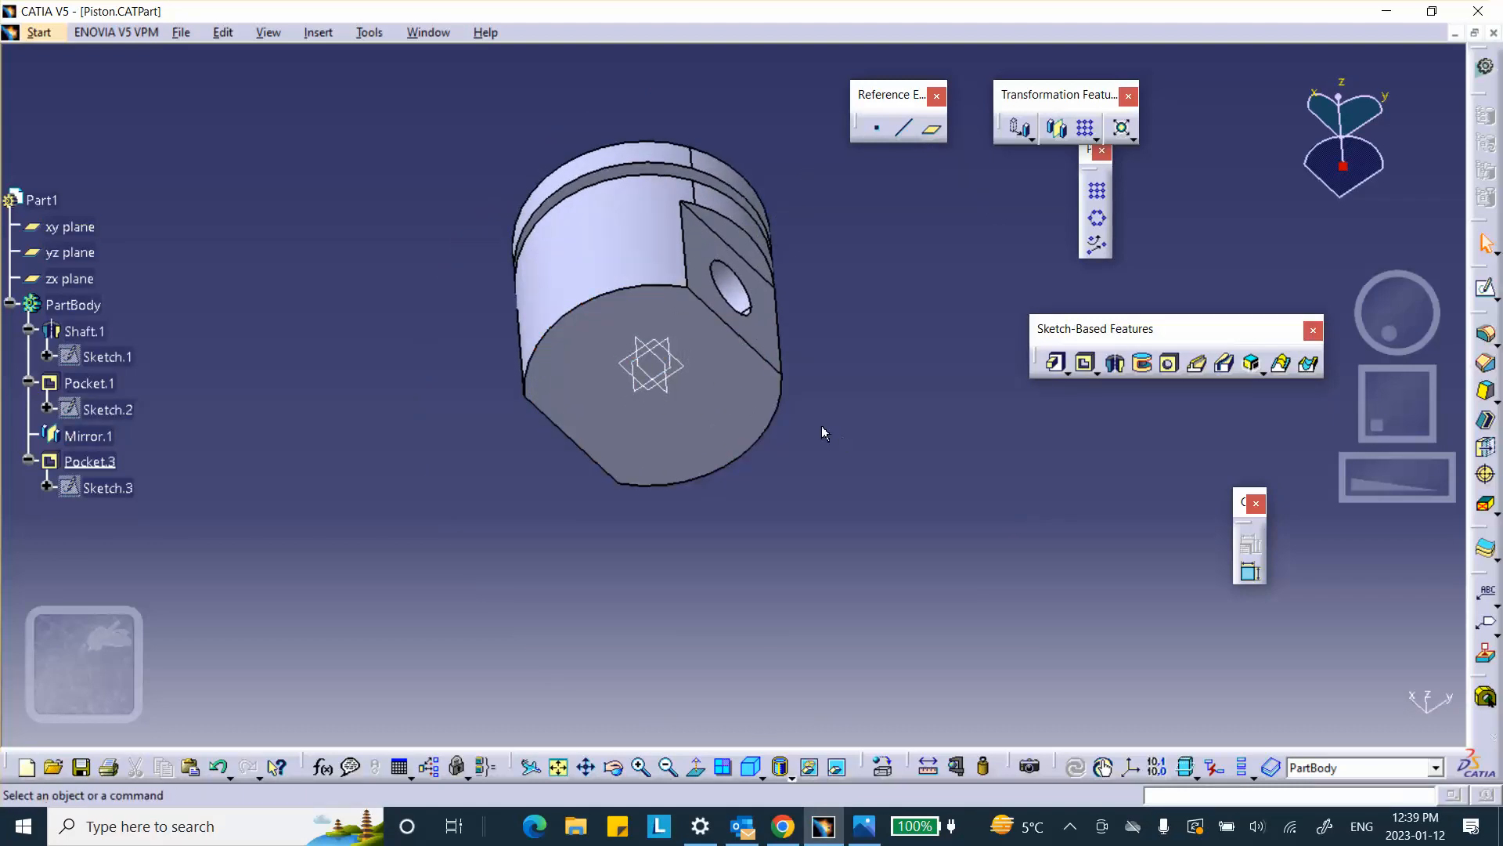
middle_click_drag(948, 378, 930, 452)
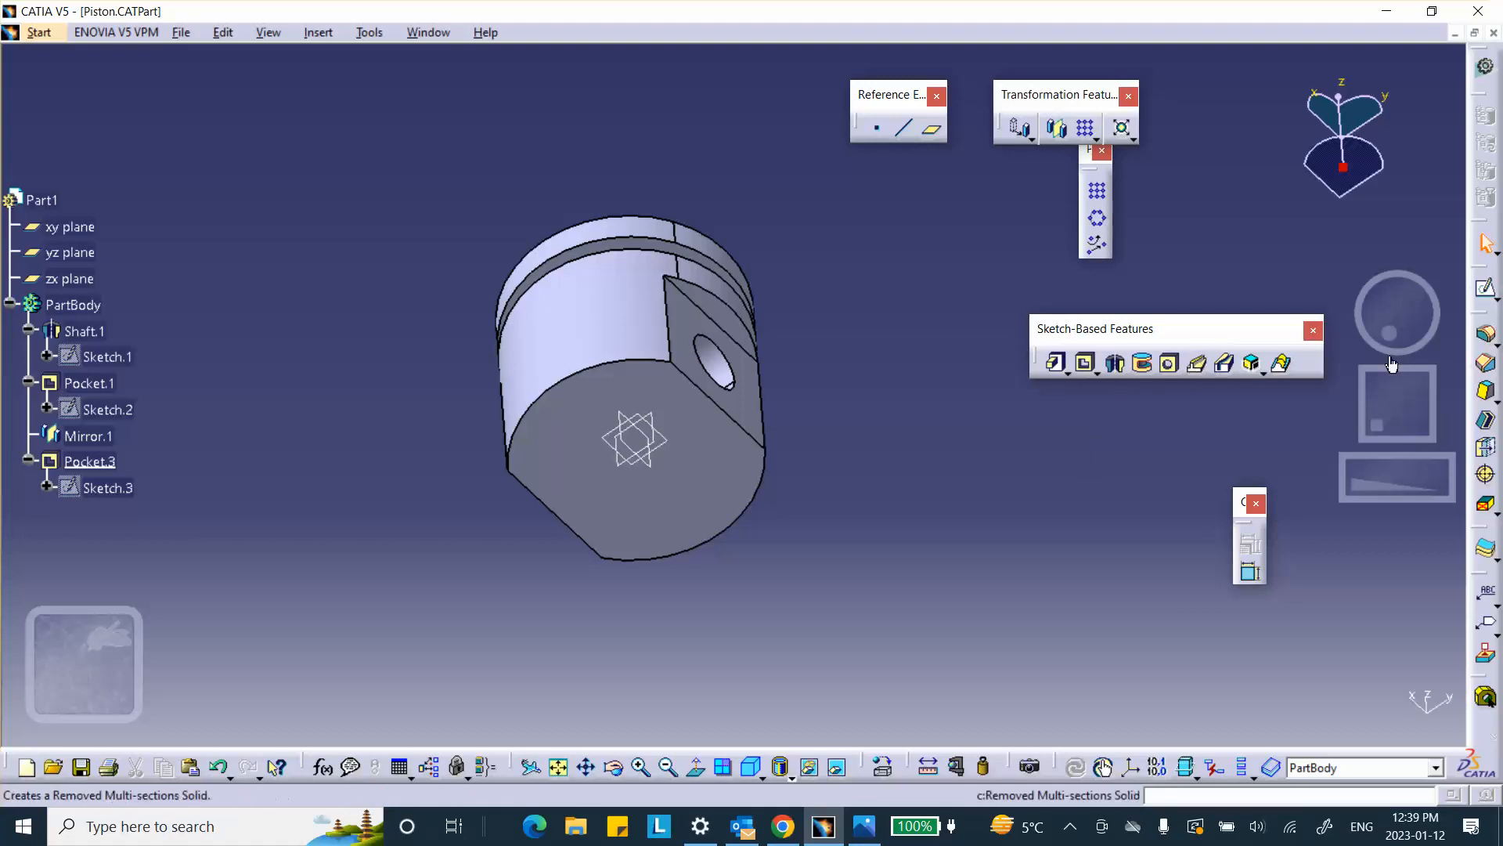
left_click_drag(1483, 321, 657, 159)
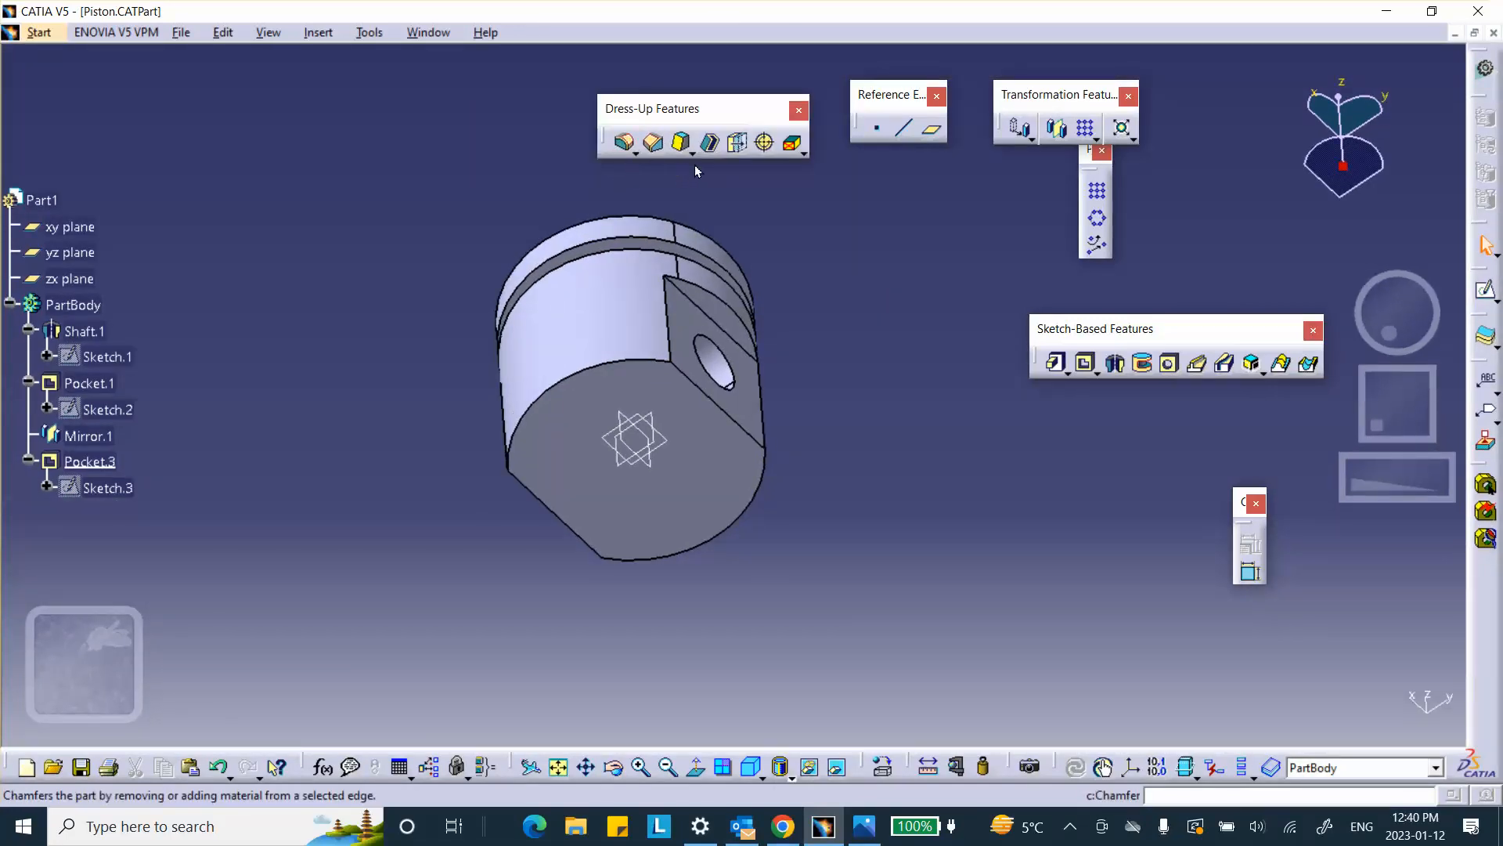
left_click(711, 144)
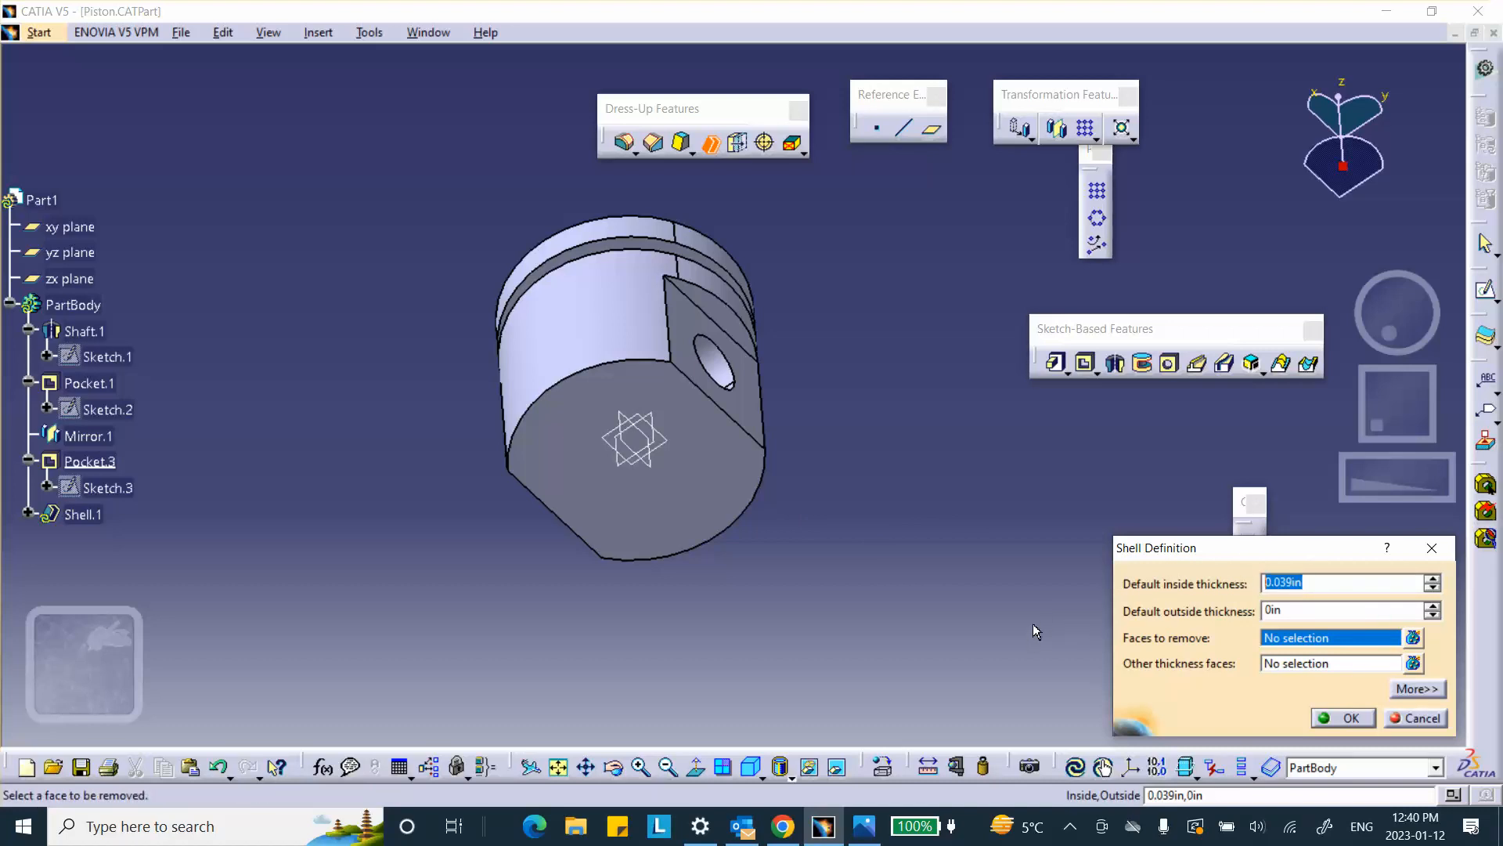
type(".1")
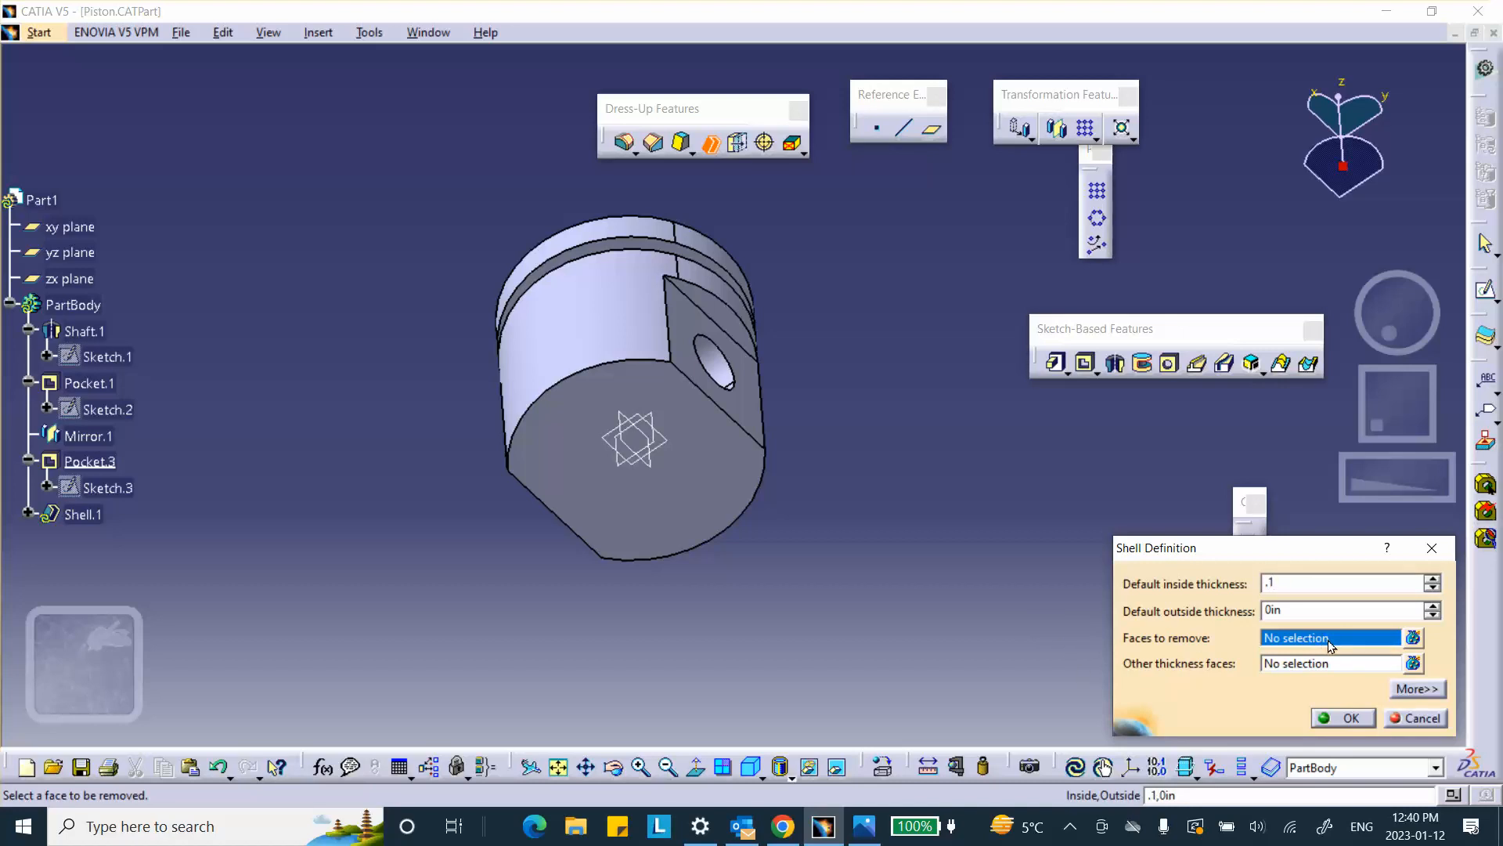
left_click(668, 495)
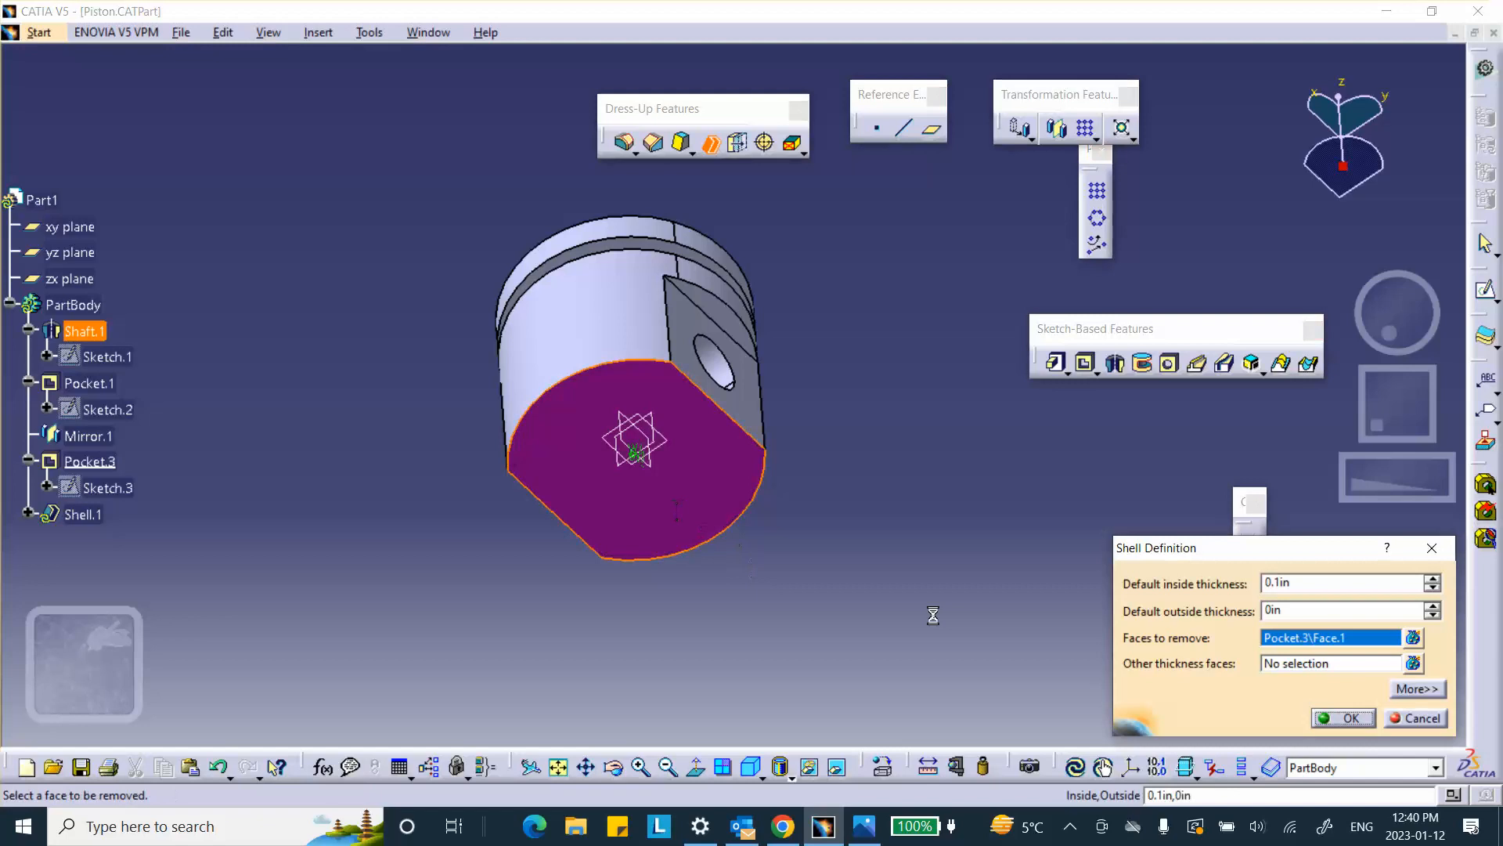
left_click(1344, 718)
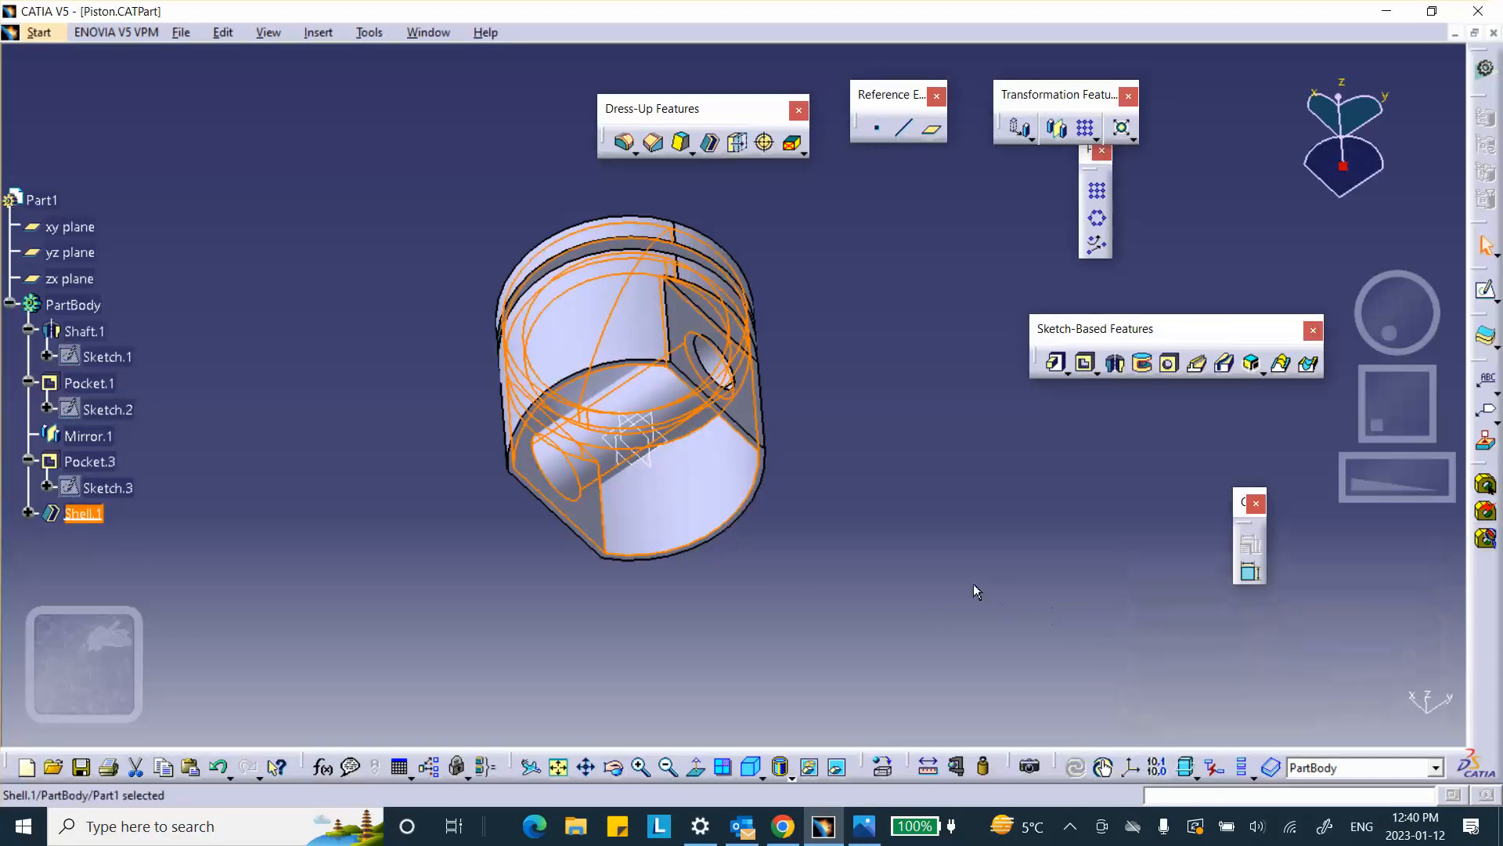
Edit the shell to add the pin hole's cylindrical face to the faces to remove.
left_click(974, 585)
middle_click_drag(833, 362, 748, 405)
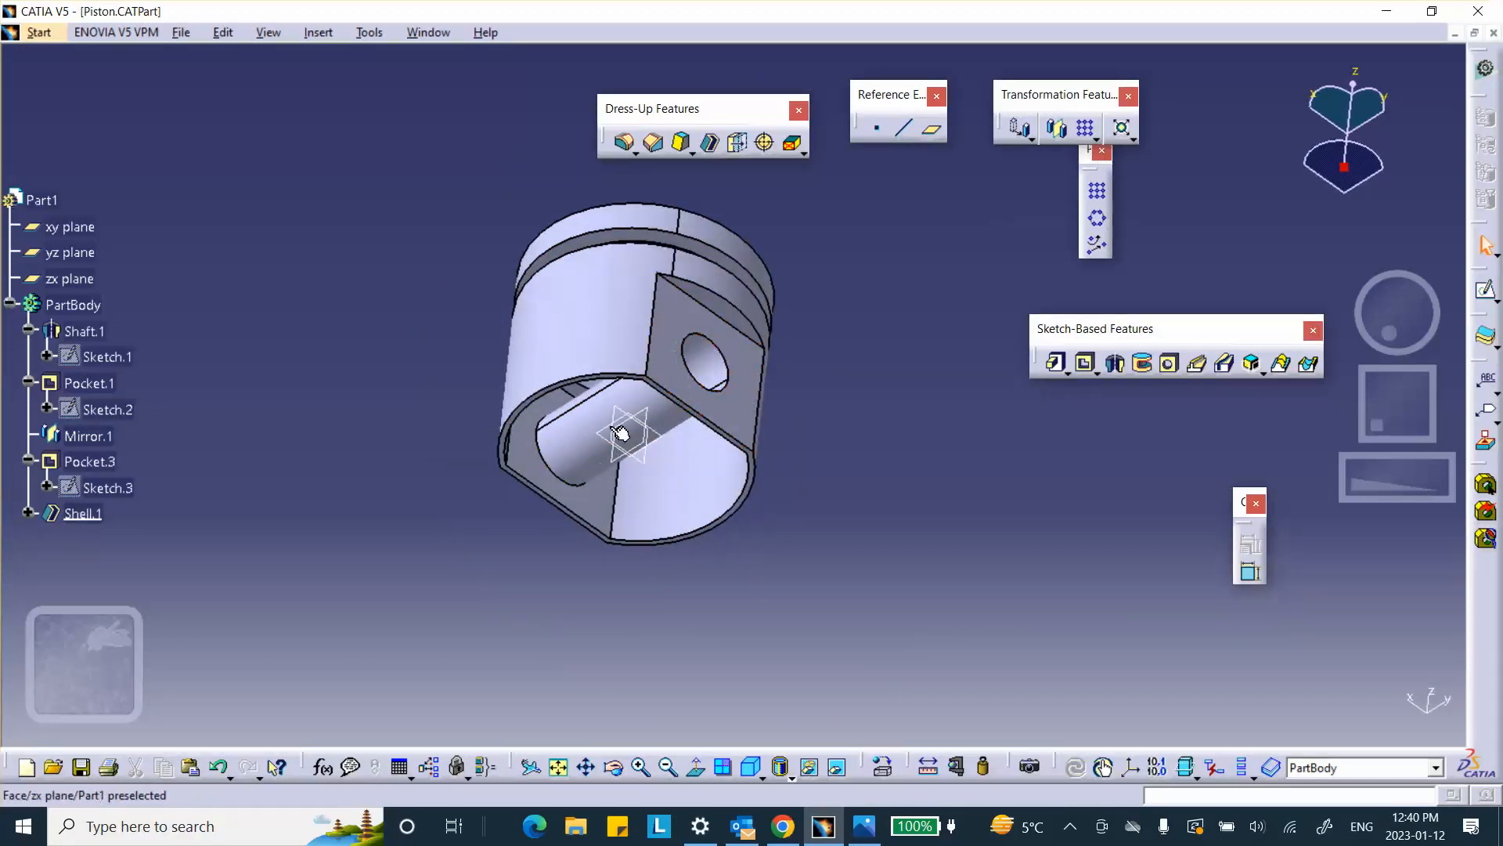
left_click(85, 513)
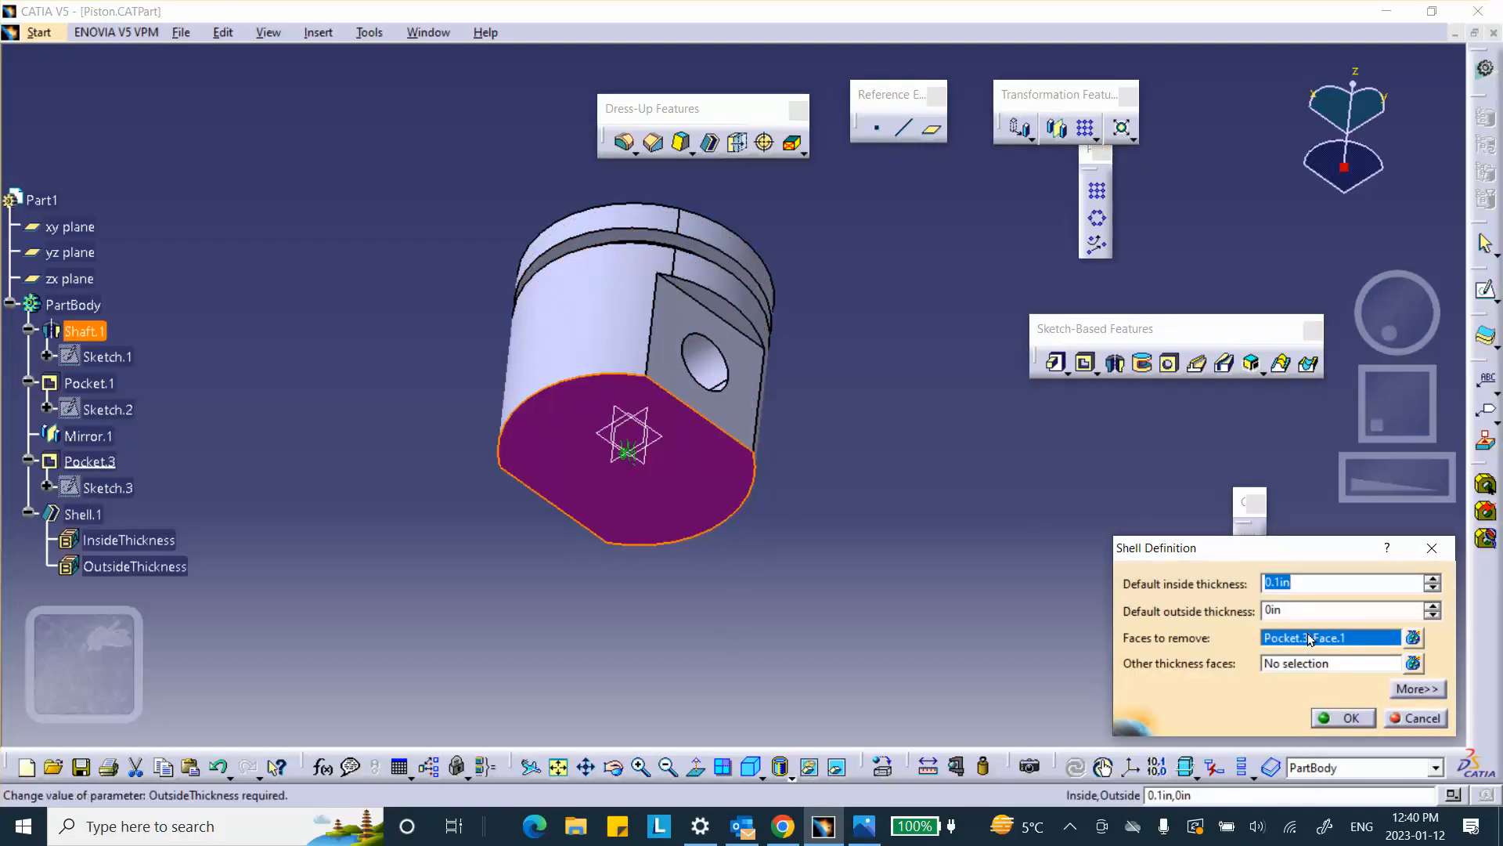
left_click(719, 363)
left_click(1344, 718)
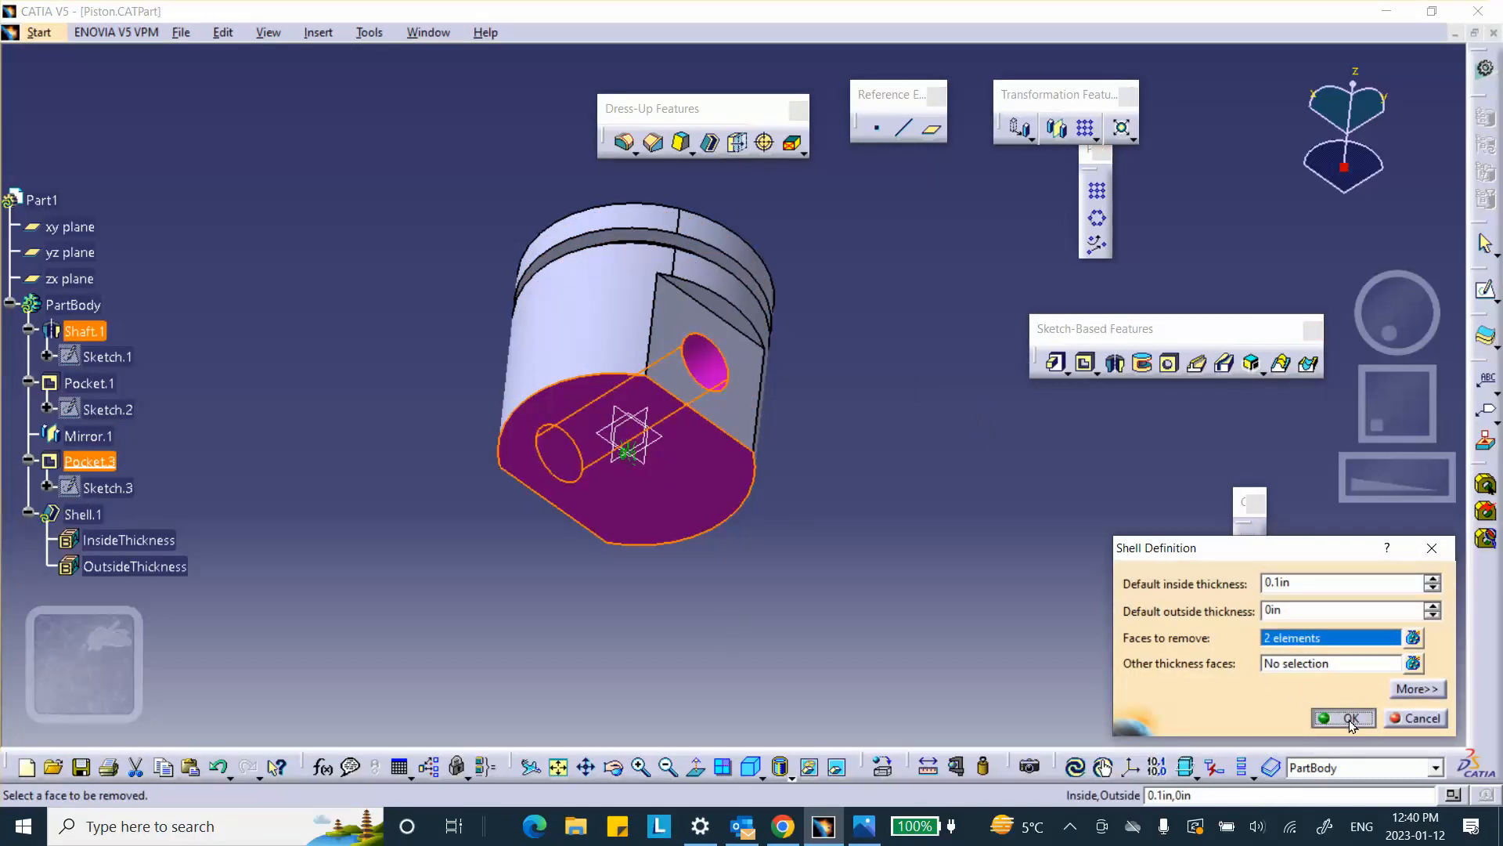
Compare the piston with the HW_1_Problem_2.jpg reference drawing, return to CATIA and save the Piston part.
middle_click_drag(841, 536, 1006, 393)
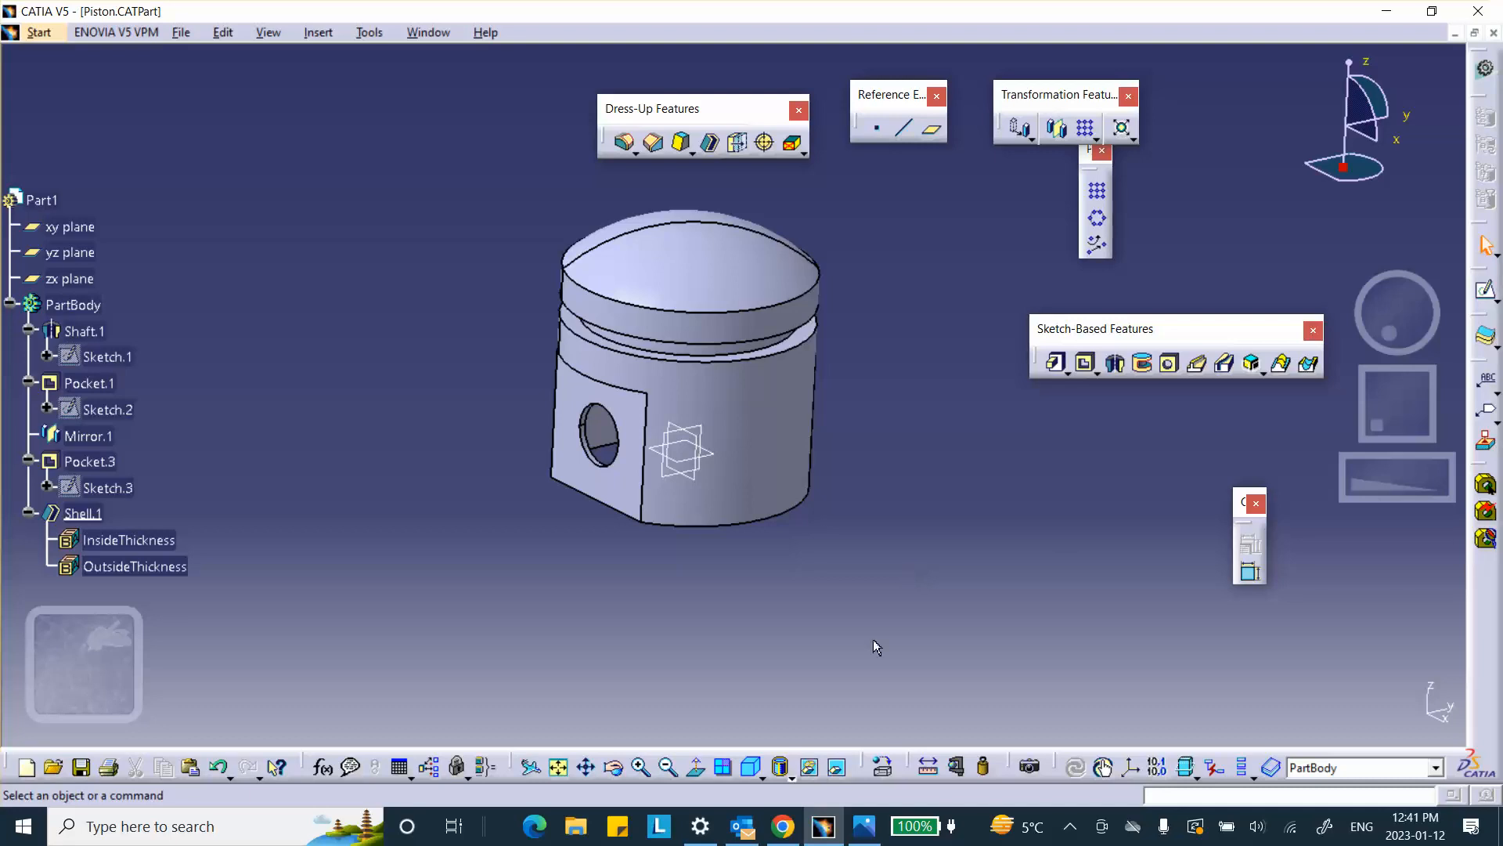
left_click(863, 824)
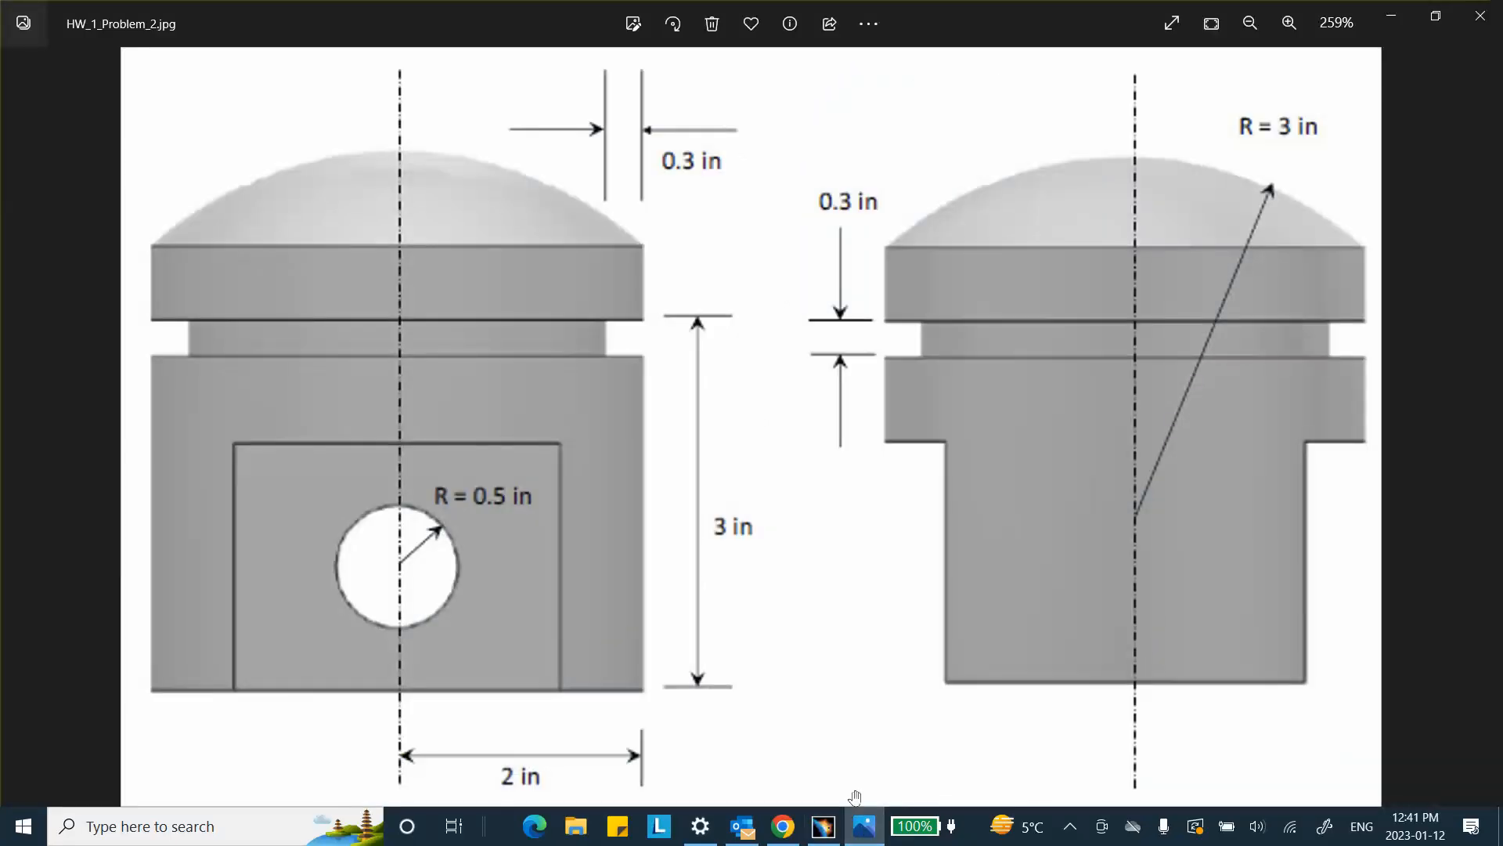
left_click(823, 826)
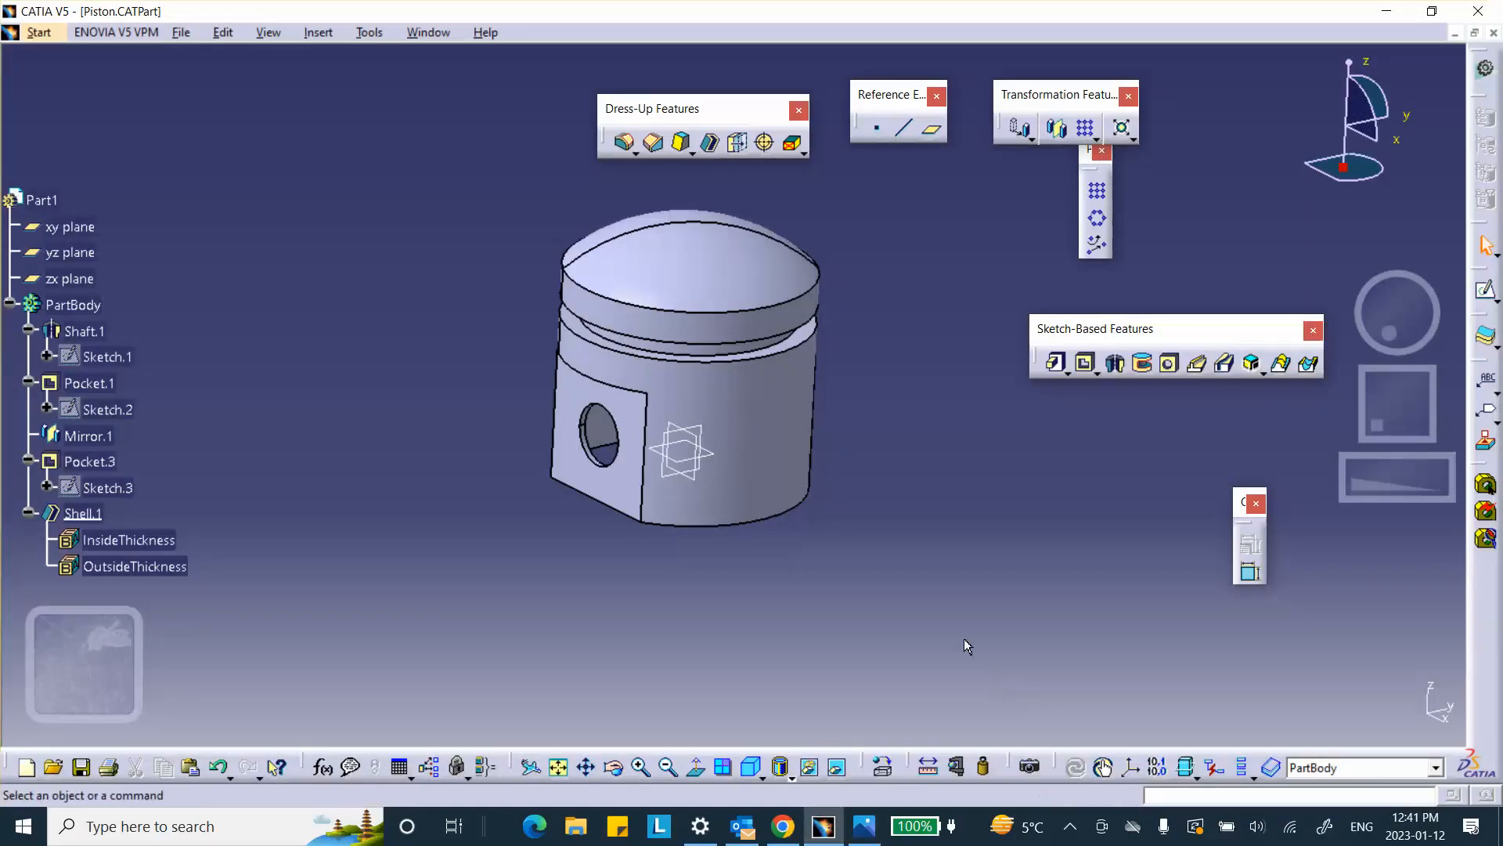
left_click(78, 763)
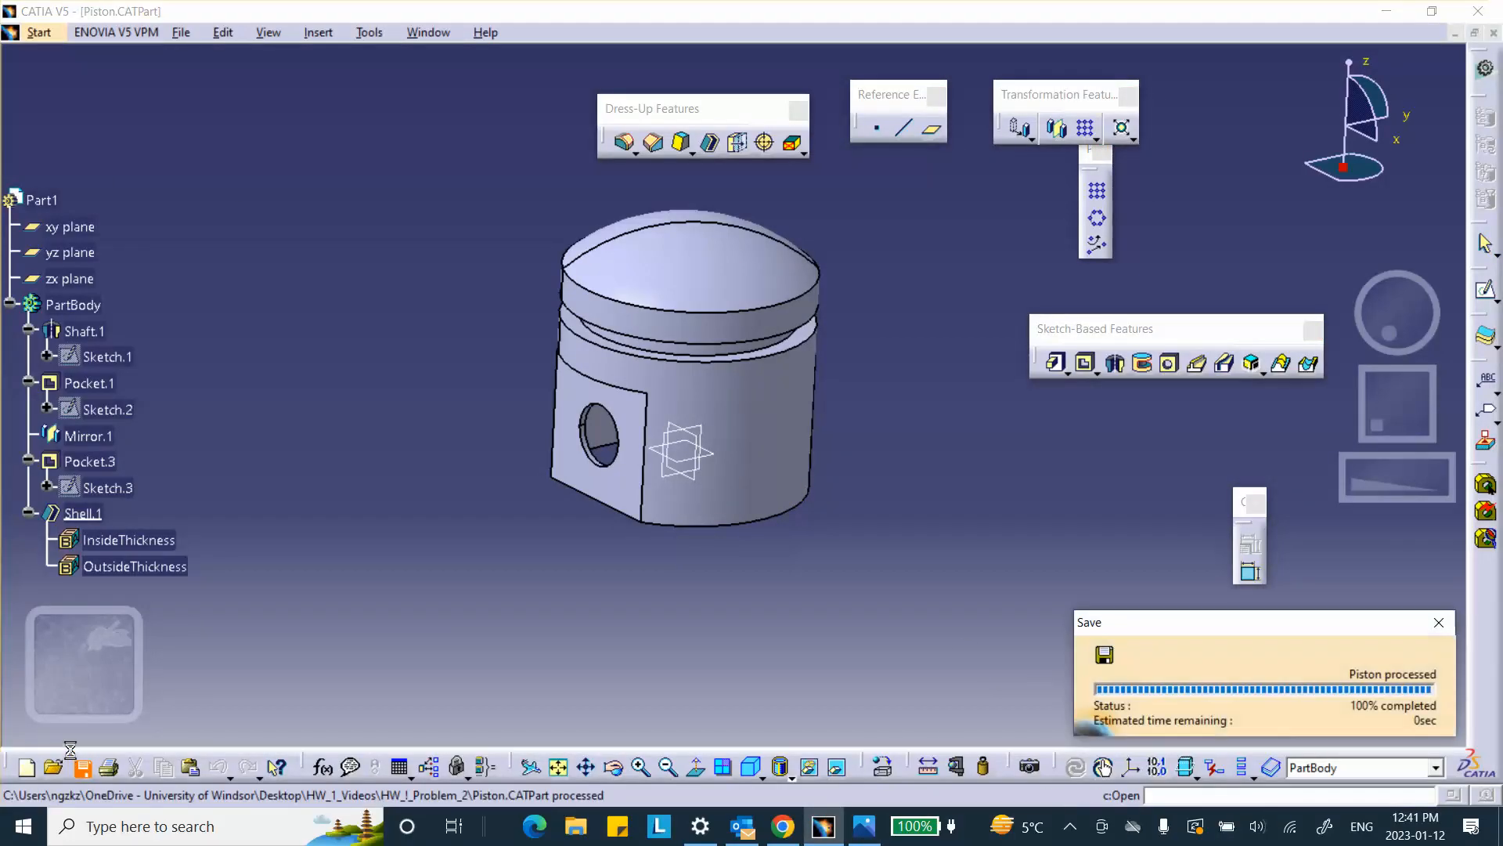